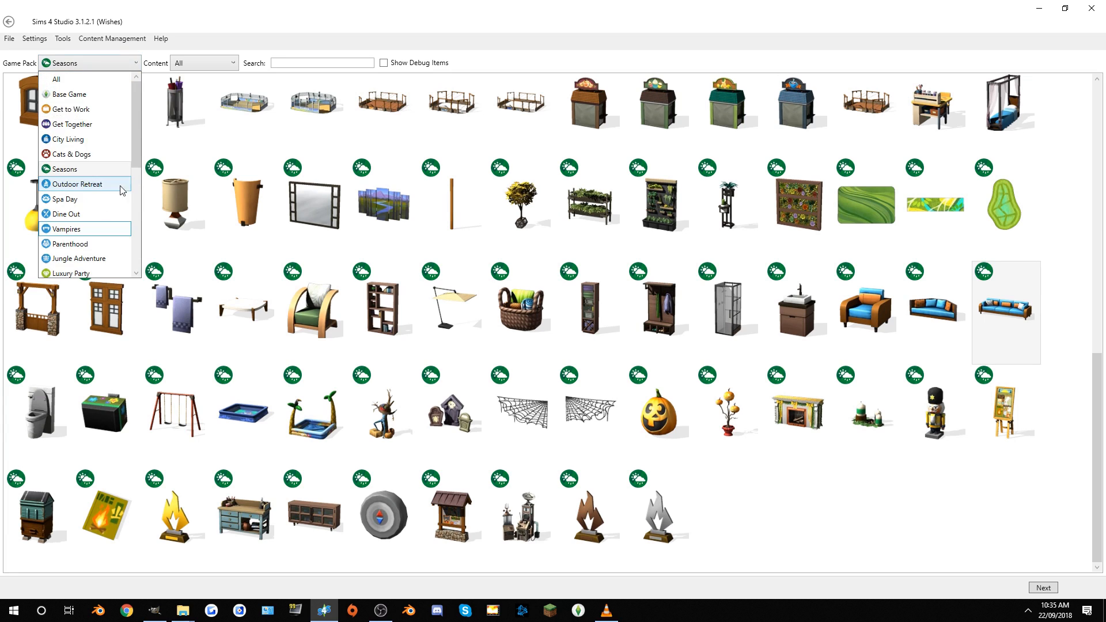
# Step: Filter the Seasons object catalog with the search text "Sit"
pyautogui.scroll(-4, 96, 136)
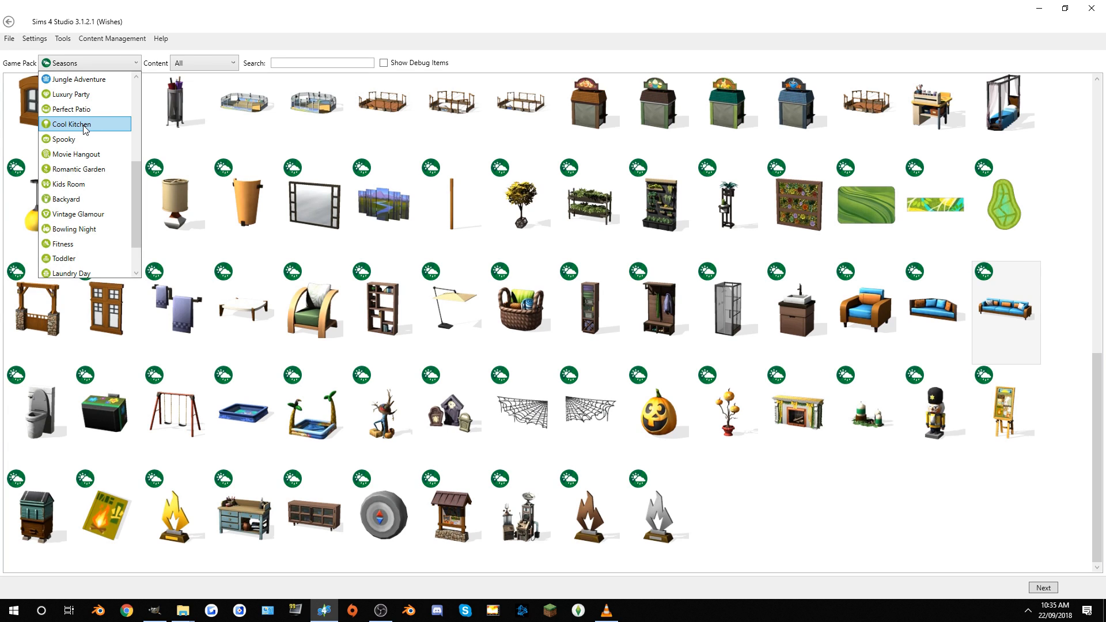
pyautogui.click(248, 69)
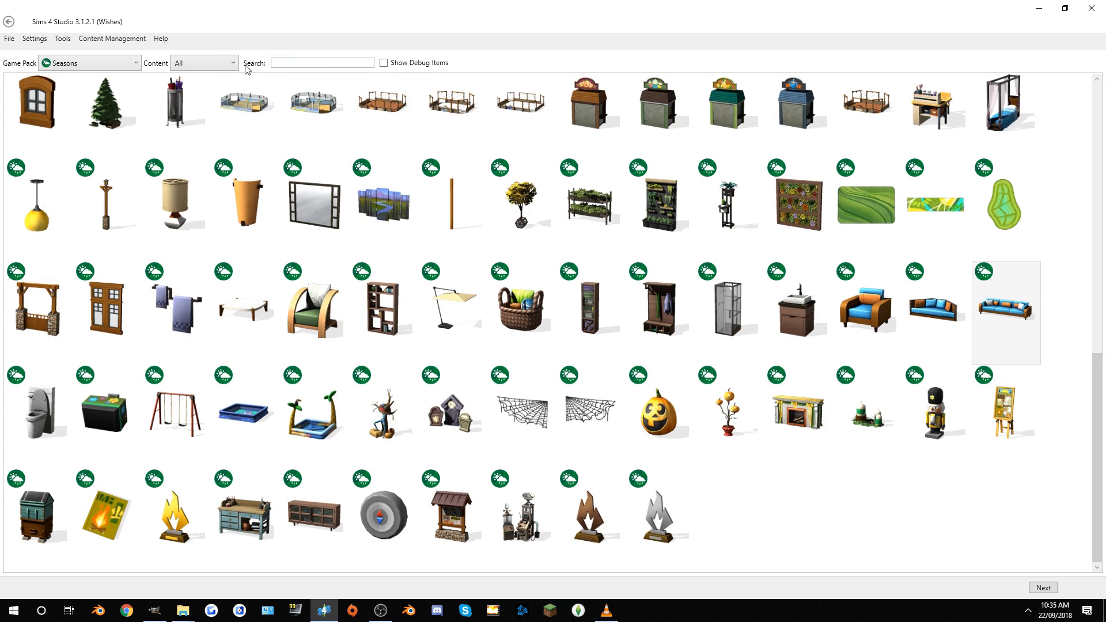
pyautogui.click(284, 63)
pyautogui.write('Sit')
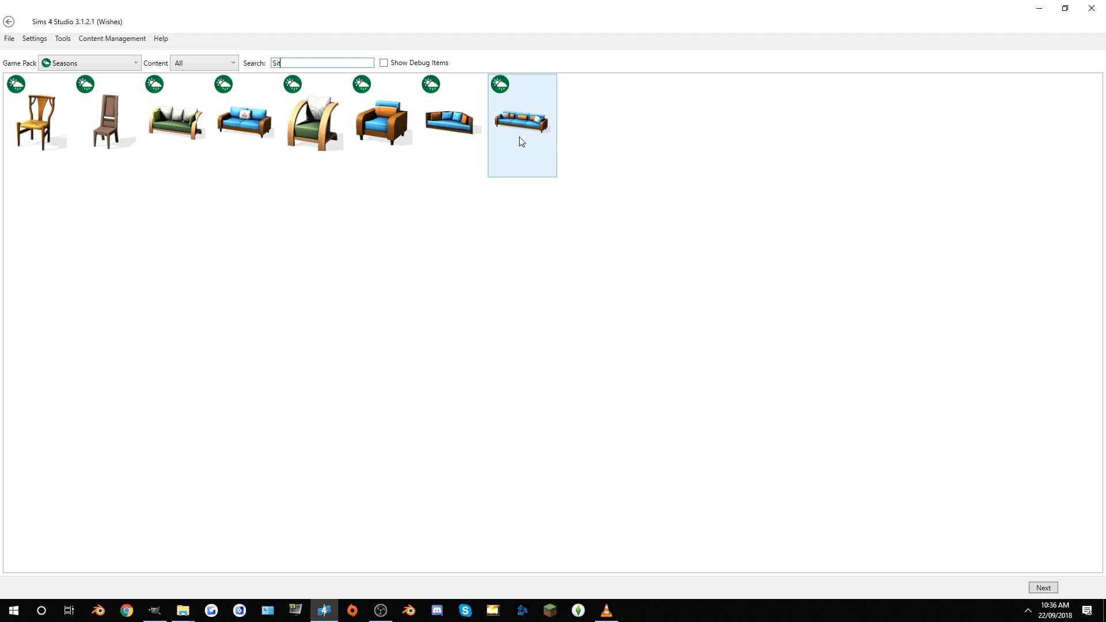
# Step: Choose the long three-seat sofa with blue cushions and save its new package as Couch in the Mods folder
pyautogui.click(521, 118)
pyautogui.click(1045, 587)
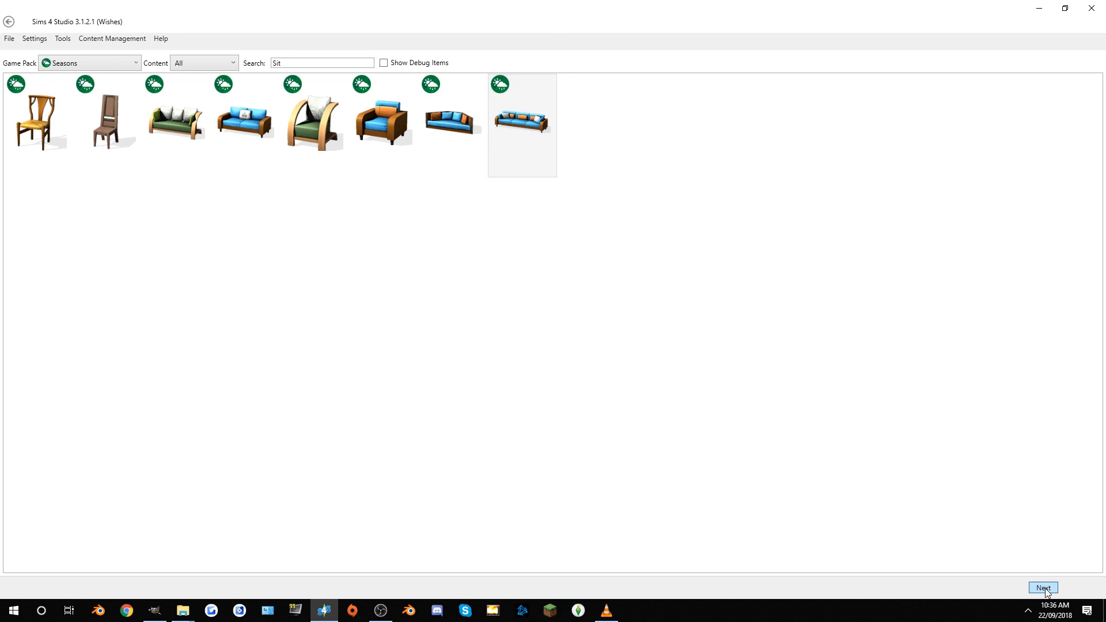
pyautogui.click(210, 267)
pyautogui.click(223, 254)
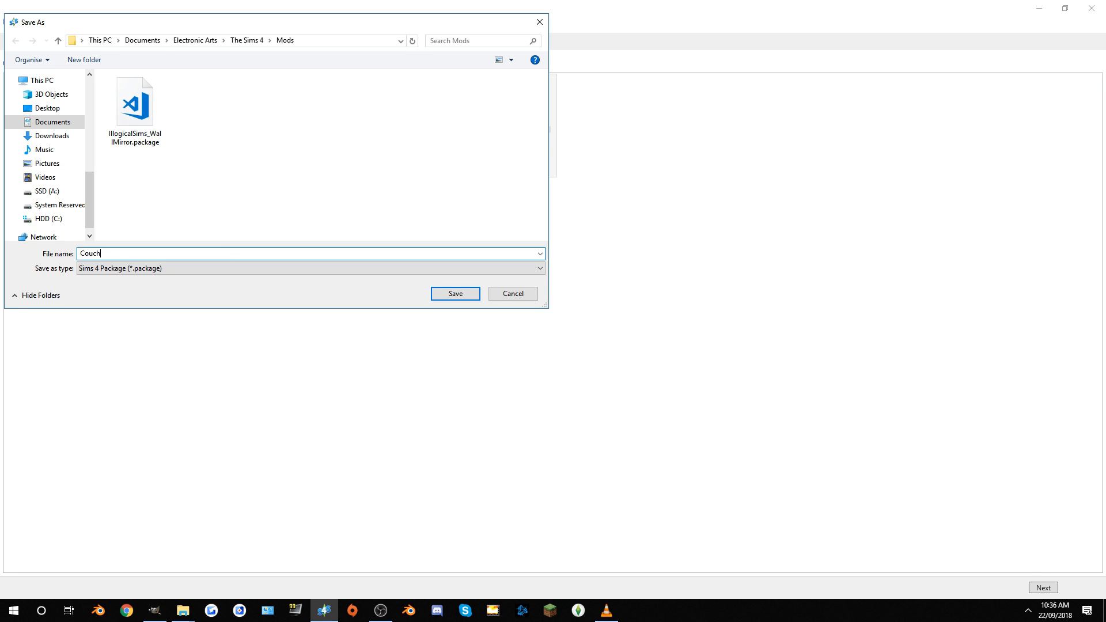
pyautogui.press('Return')
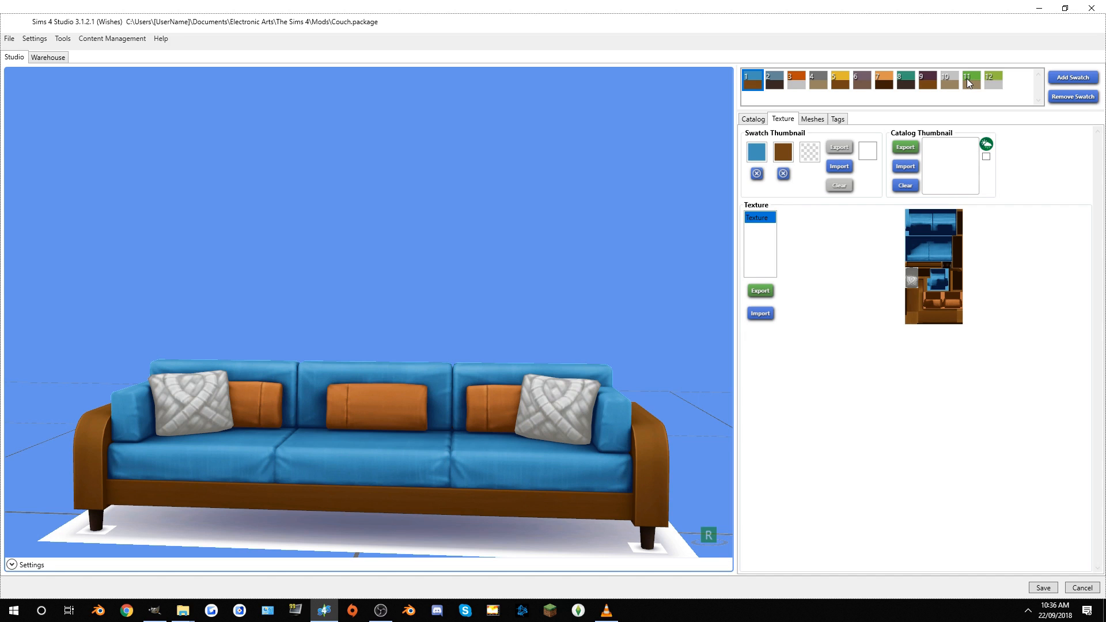
# Step: Export the texture of the light grey swatch with the pale wood frame as a PNG image named BaseTexture
pyautogui.click(951, 84)
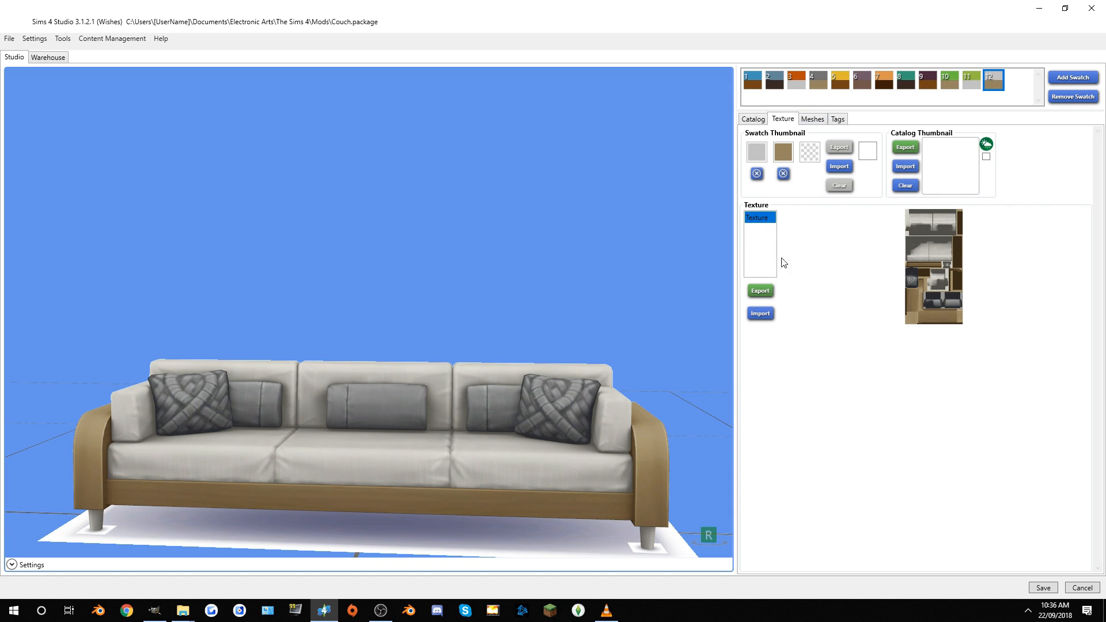
pyautogui.click(761, 290)
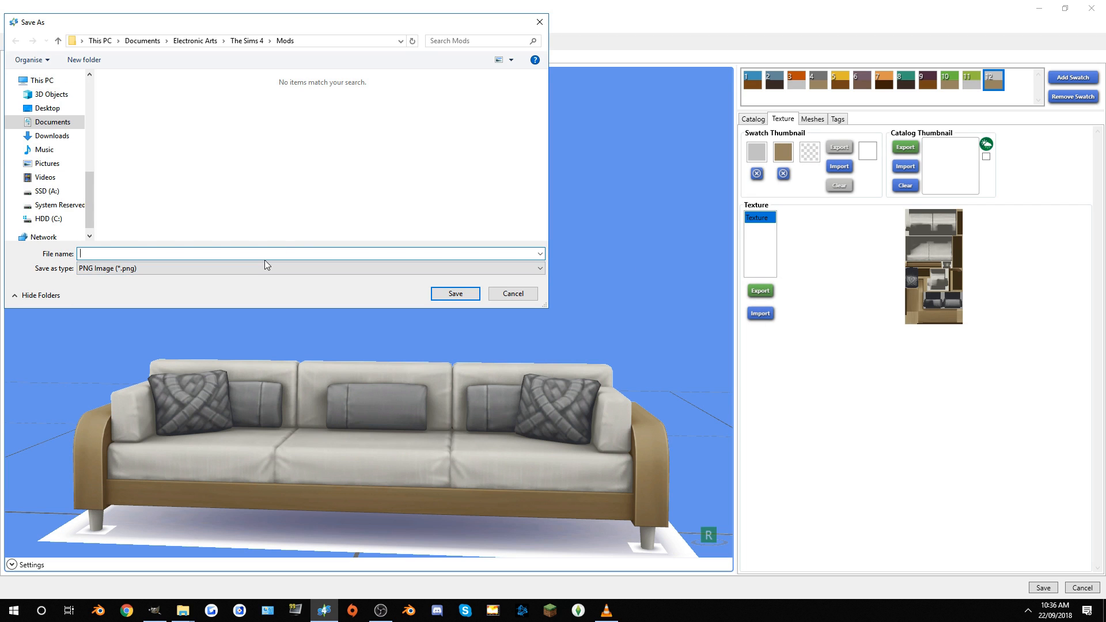
pyautogui.write('BaseTex')
pyautogui.write('ure')
pyautogui.press('Return')
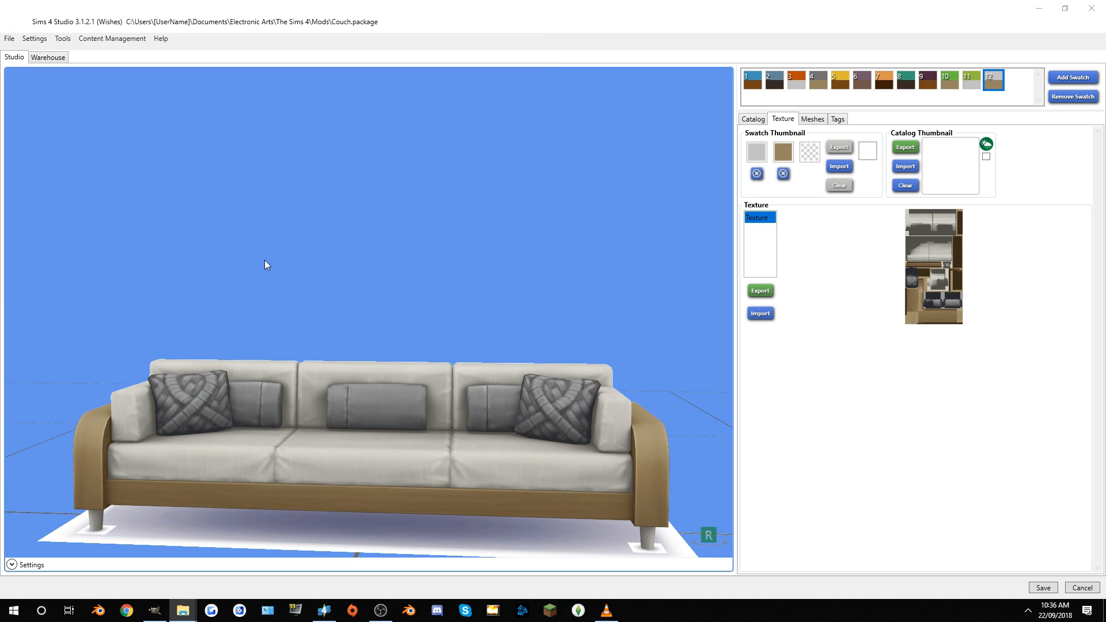
# Step: Remove the couch's swatches, starting from the first, until only one is left
pyautogui.click(759, 85)
pyautogui.click(1056, 101)
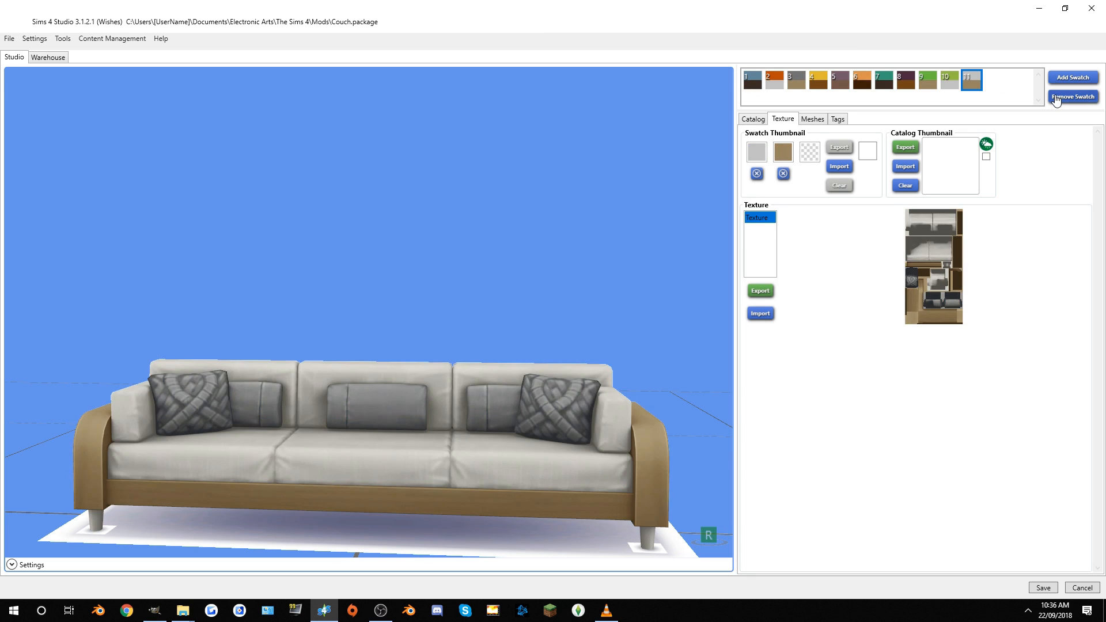
pyautogui.click(1056, 100)
pyautogui.click(1056, 100)
pyautogui.click(1057, 101)
pyautogui.click(1057, 100)
pyautogui.click(1057, 100)
pyautogui.click(1056, 99)
pyautogui.click(1056, 100)
pyautogui.click(1056, 100)
pyautogui.click(1056, 100)
pyautogui.click(1057, 100)
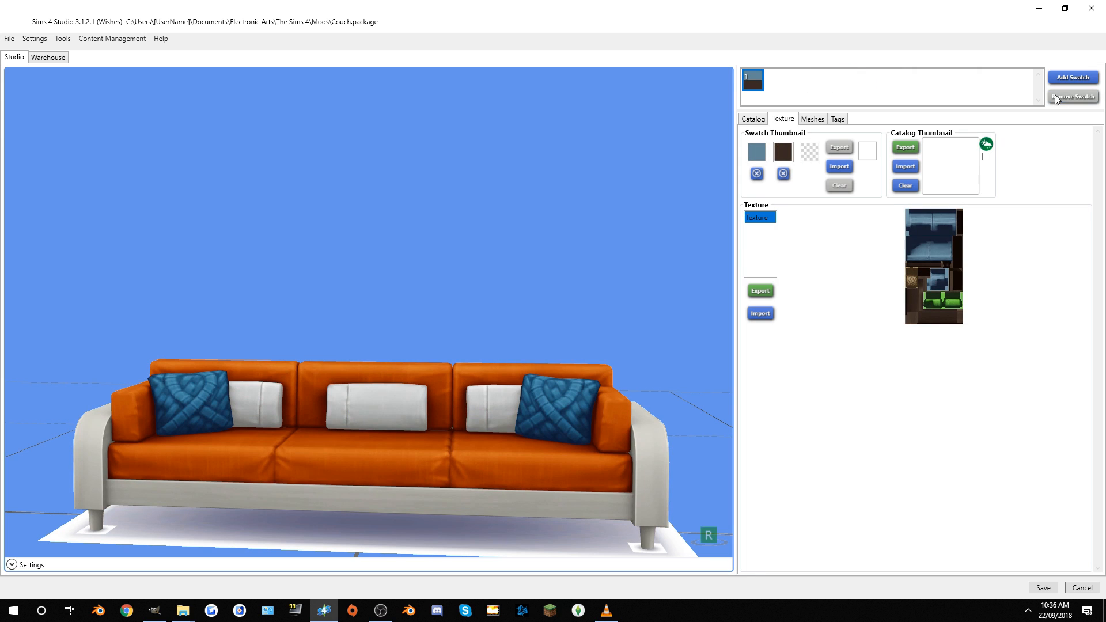
# Step: Import the BaseTexture image as the remaining swatch's texture and add another swatch
pyautogui.click(761, 314)
pyautogui.doubleClick(155, 115)
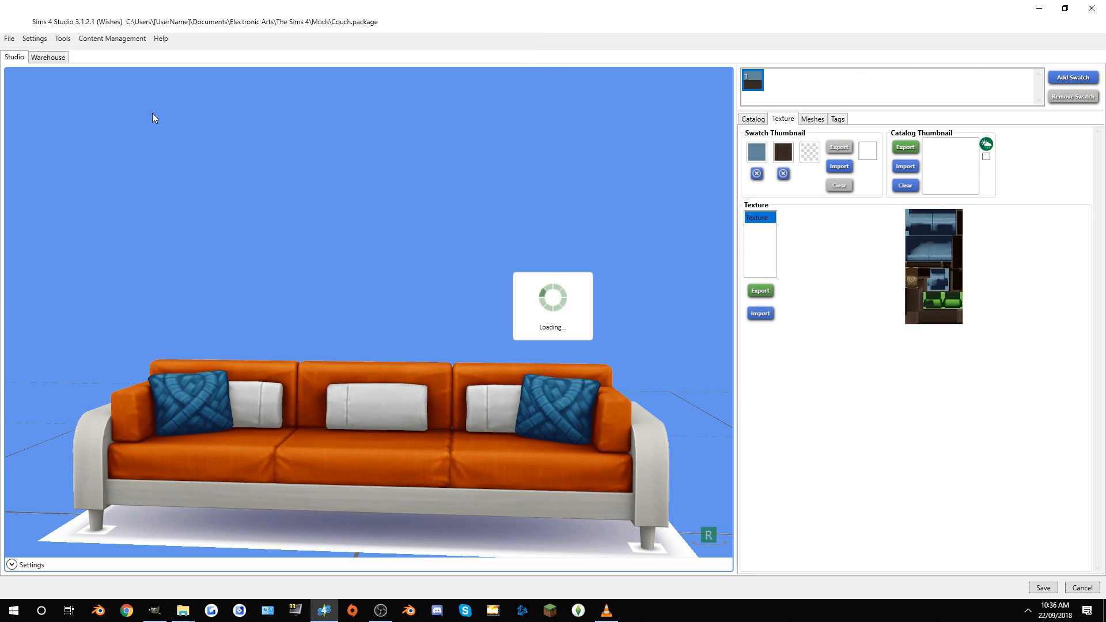
pyautogui.click(1063, 78)
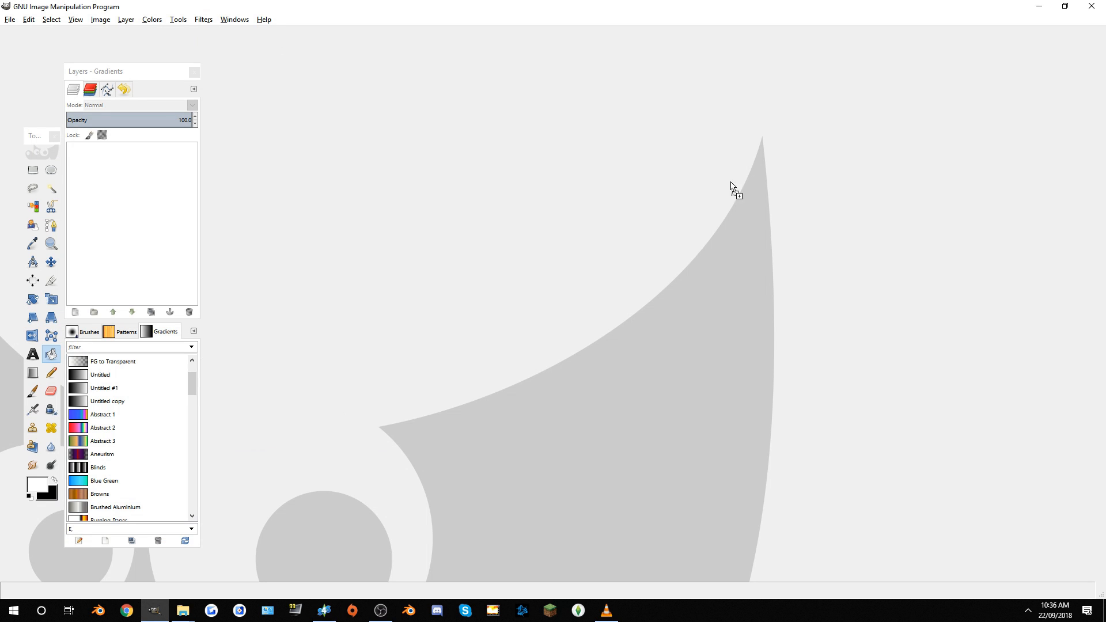
# Step: Switch to GIMP and open the exported BaseTexture.png image
pyautogui.click(8, 21)
pyautogui.click(12, 20)
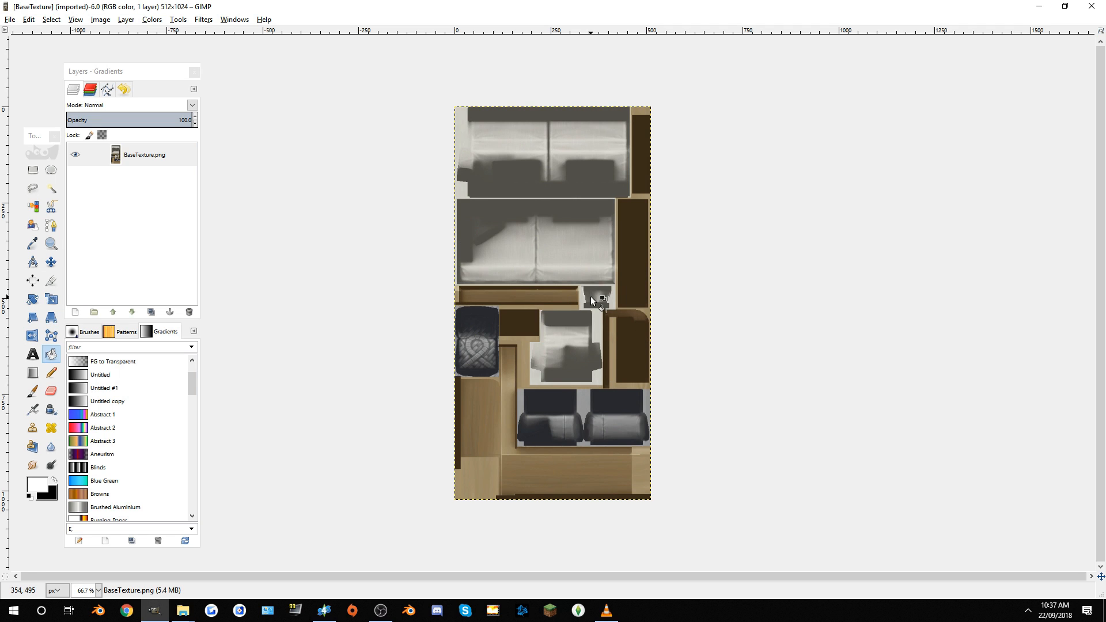
# Step: Select the two large grey cushion areas in the upper part of the texture as one combined rectangular selection
pyautogui.click(33, 169)
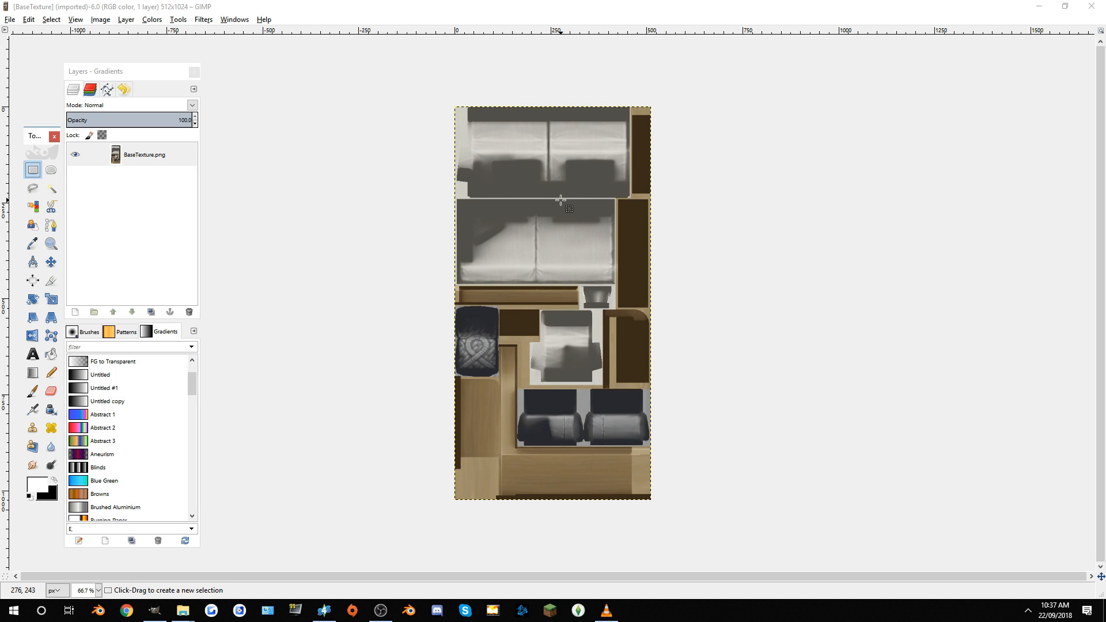
pyautogui.press('1')
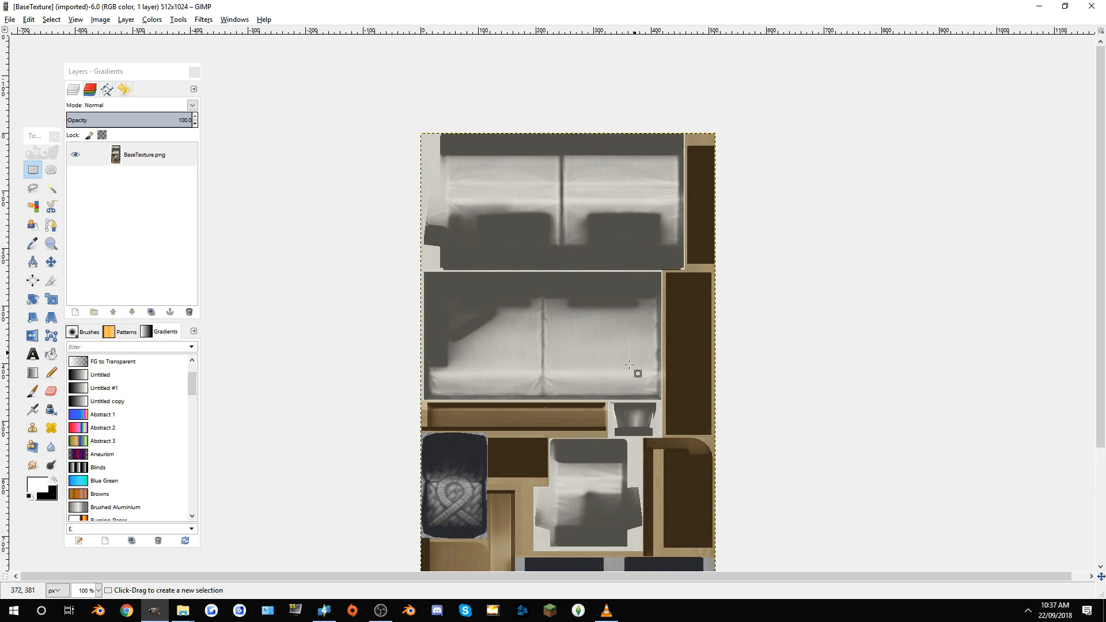
pyautogui.moveTo(380, 100); pyautogui.dragTo(676, 270)
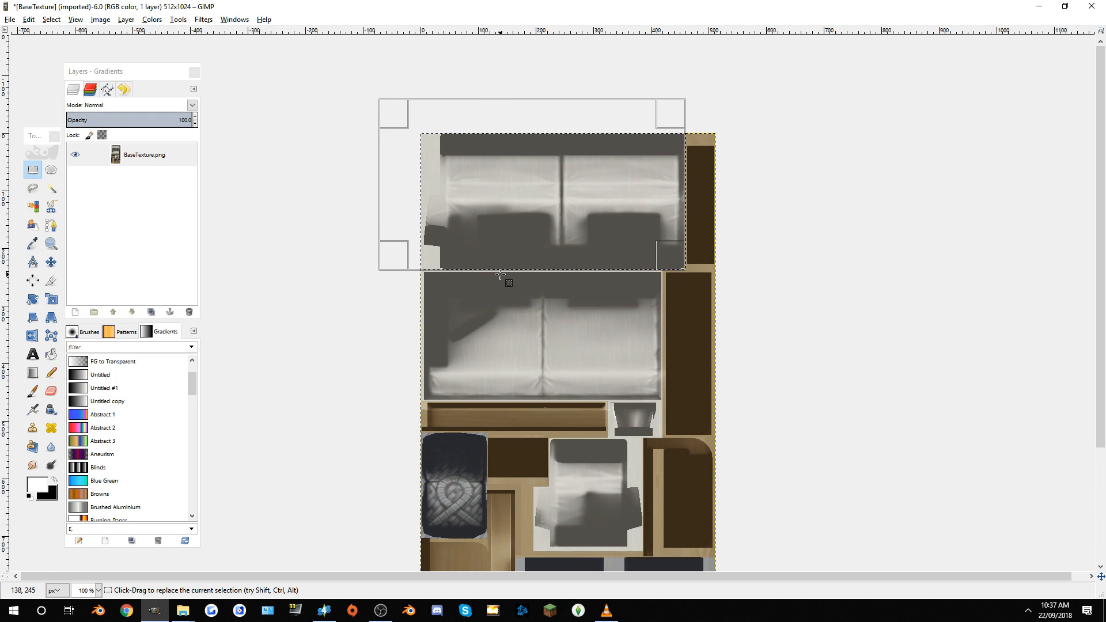
pyautogui.moveTo(323, 188); pyautogui.dragTo(662, 397)
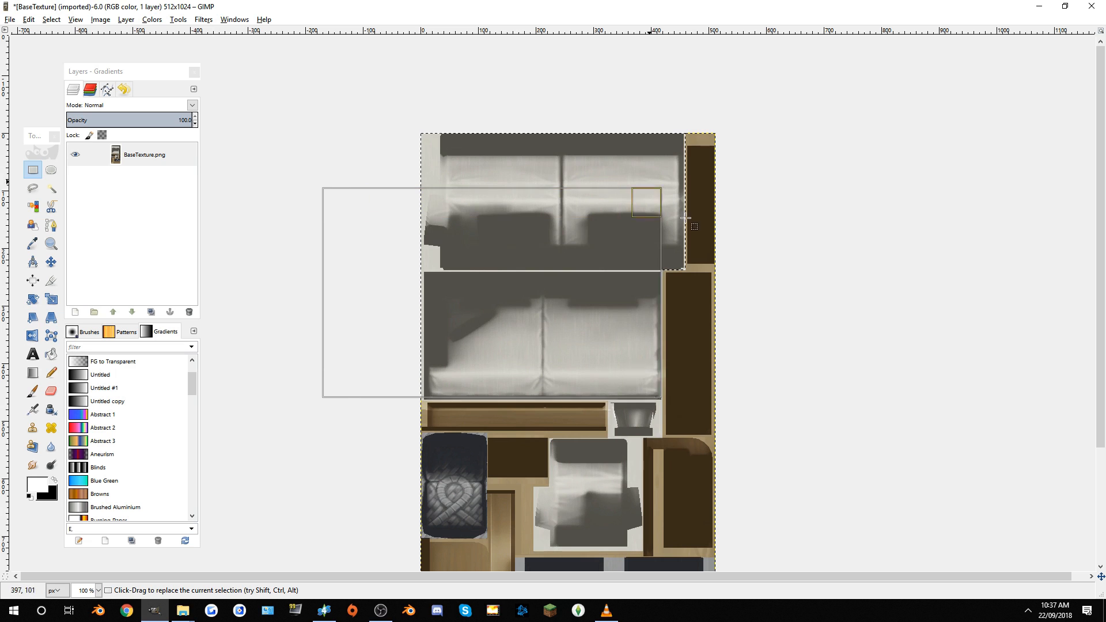
# Step: Fill the cushion selection with white on a new transparent layer and set that layer's blend mode to Multiply
pyautogui.click(74, 312)
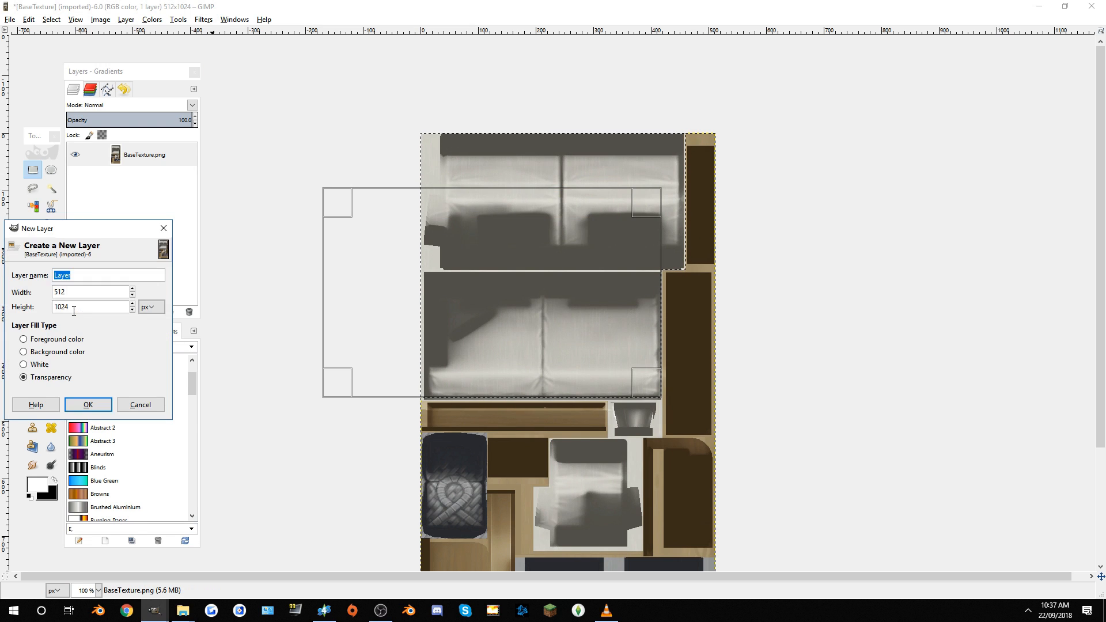
pyautogui.click(89, 405)
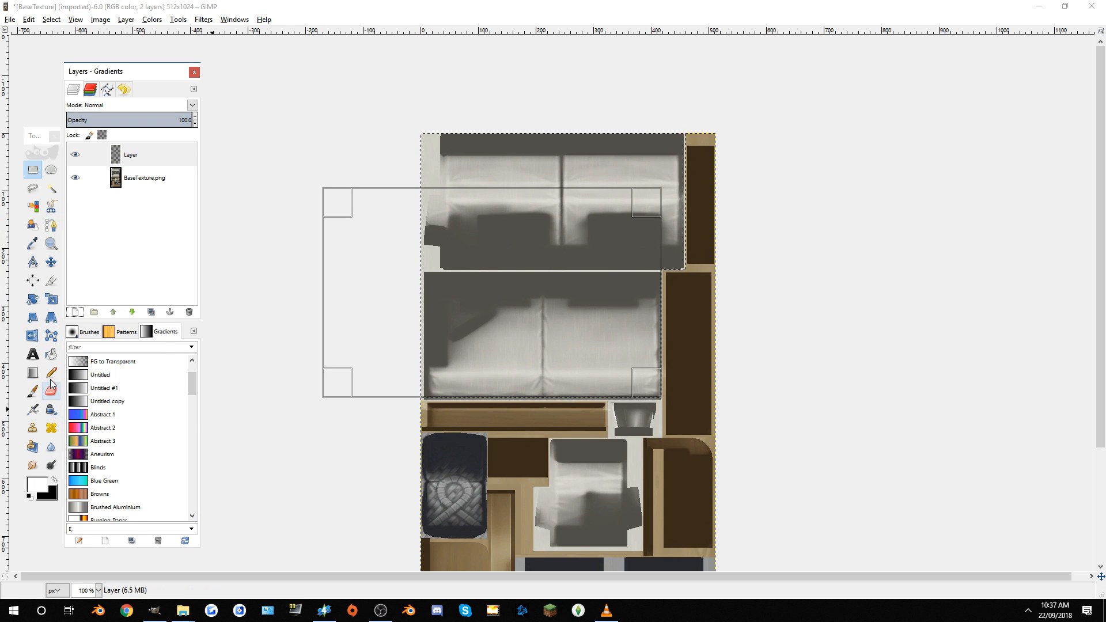
pyautogui.click(51, 354)
pyautogui.click(516, 348)
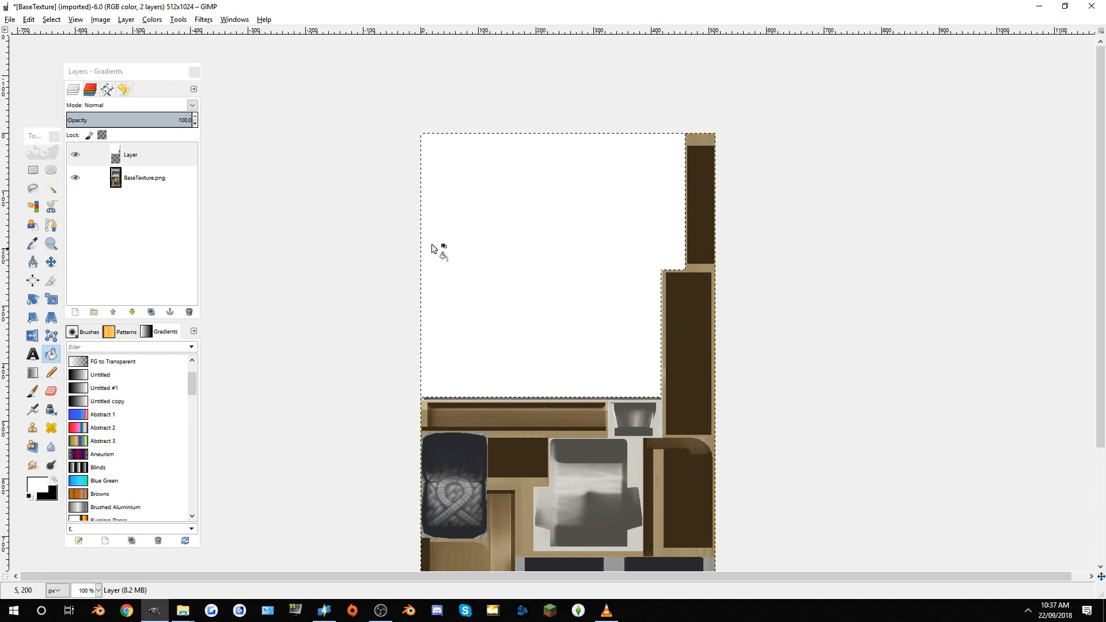
pyautogui.click(193, 106)
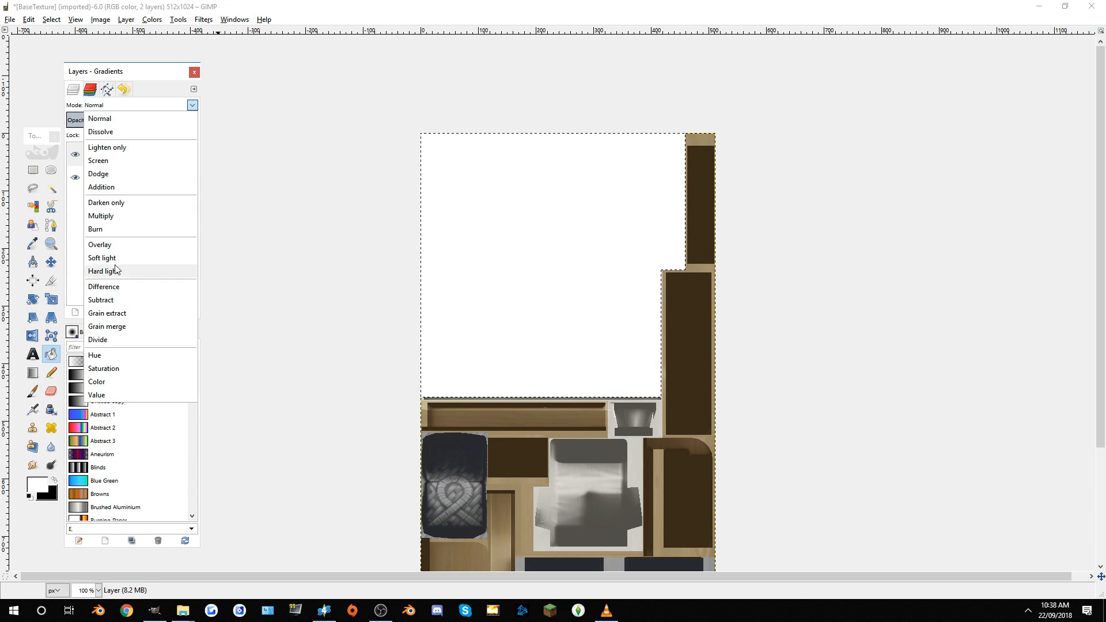
pyautogui.click(120, 222)
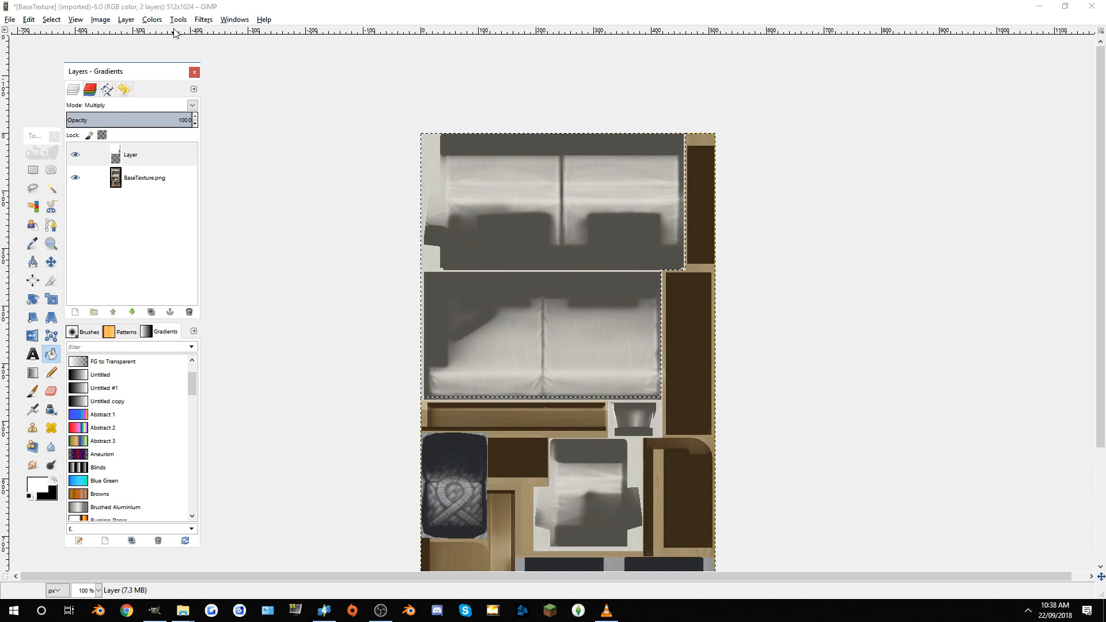
# Step: Colorize the cushion layer red, with a lightness of -48
pyautogui.click(151, 20)
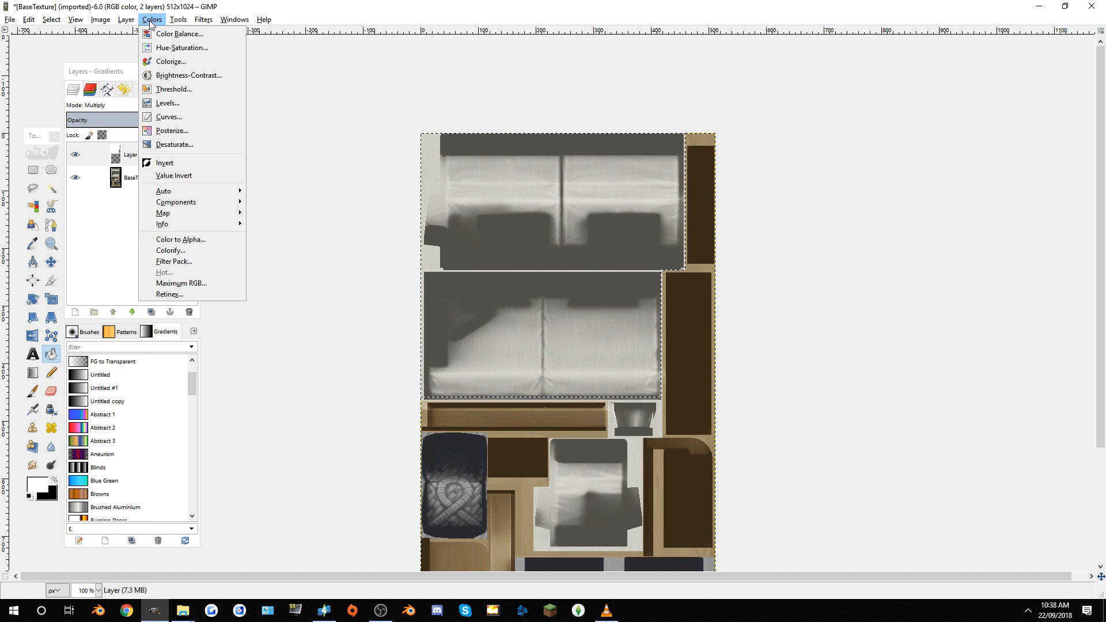
pyautogui.click(159, 61)
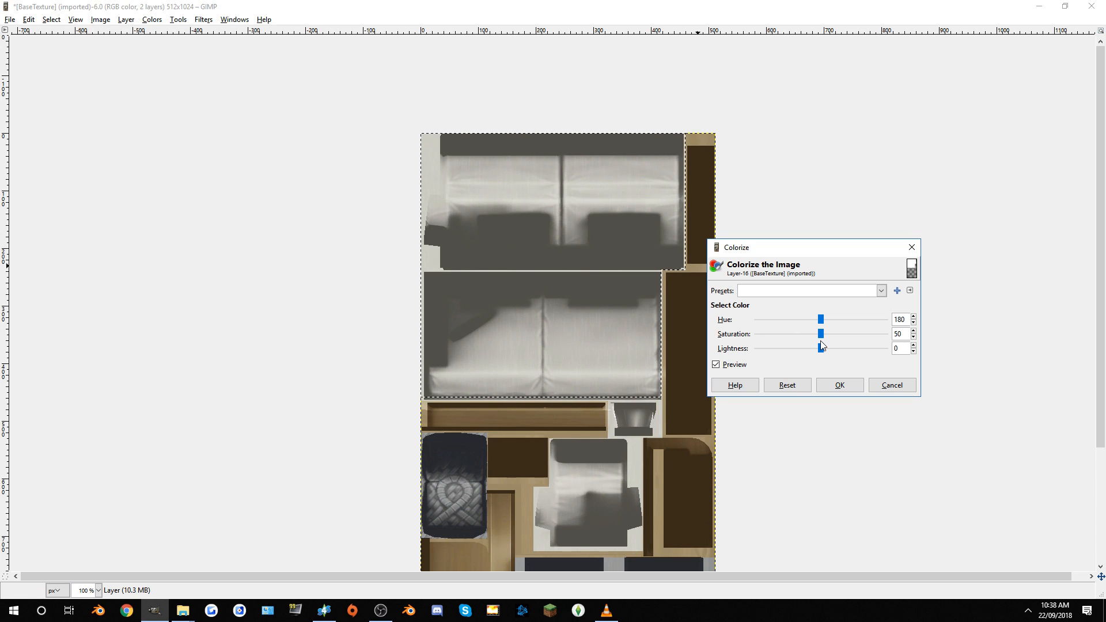
pyautogui.moveTo(824, 352); pyautogui.dragTo(796, 356)
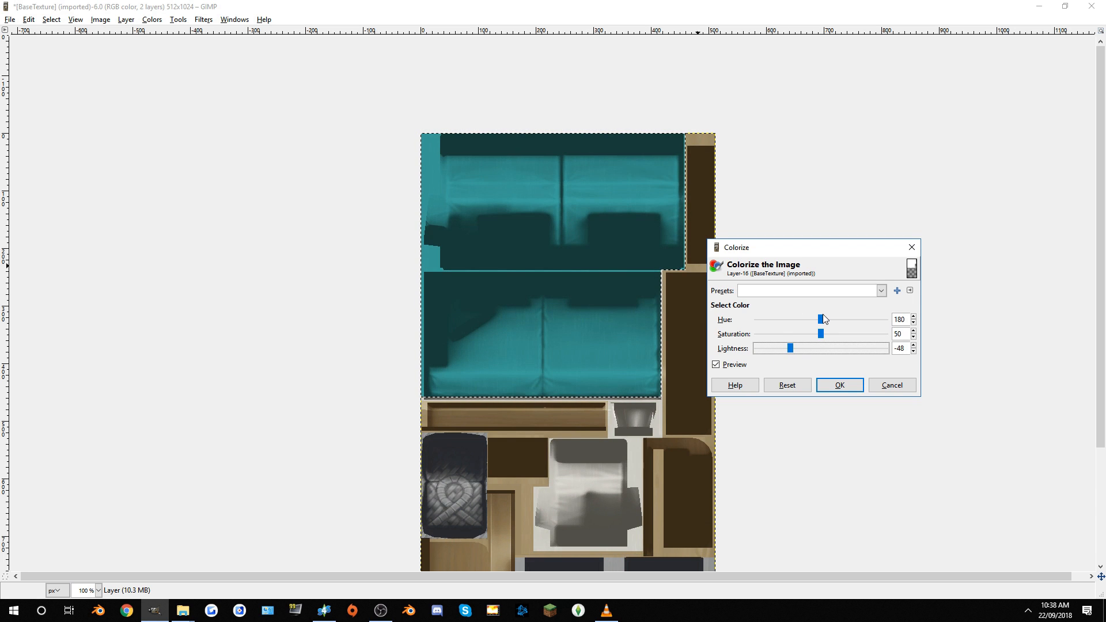
pyautogui.moveTo(823, 315); pyautogui.dragTo(654, 300)
pyautogui.click(844, 392)
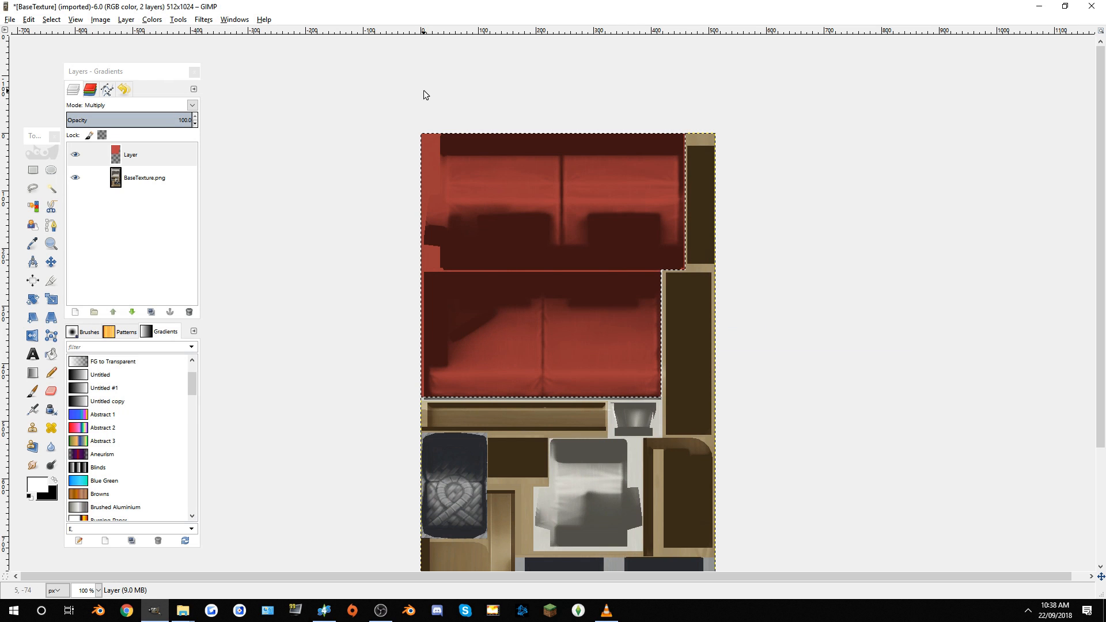
# Step: Select the dark patterned pillow area at the texture's left edge with a rectangular selection
pyautogui.scroll(-3, 416, 351)
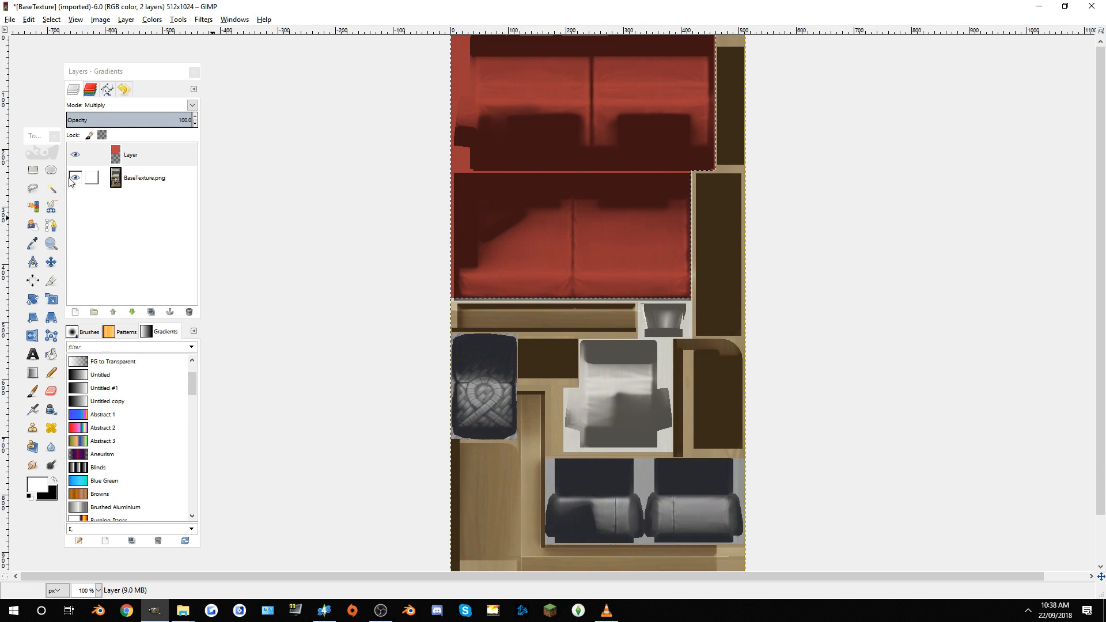
pyautogui.press('r')
pyautogui.keyDown('ctrl'); pyautogui.scroll(1, 458, 326); pyautogui.keyUp('ctrl')
pyautogui.moveTo(402, 225); pyautogui.dragTo(522, 385)
# Step: Fill the patterned pillow selection with white on another new transparent layer and set that layer to Multiply
pyautogui.click(75, 311)
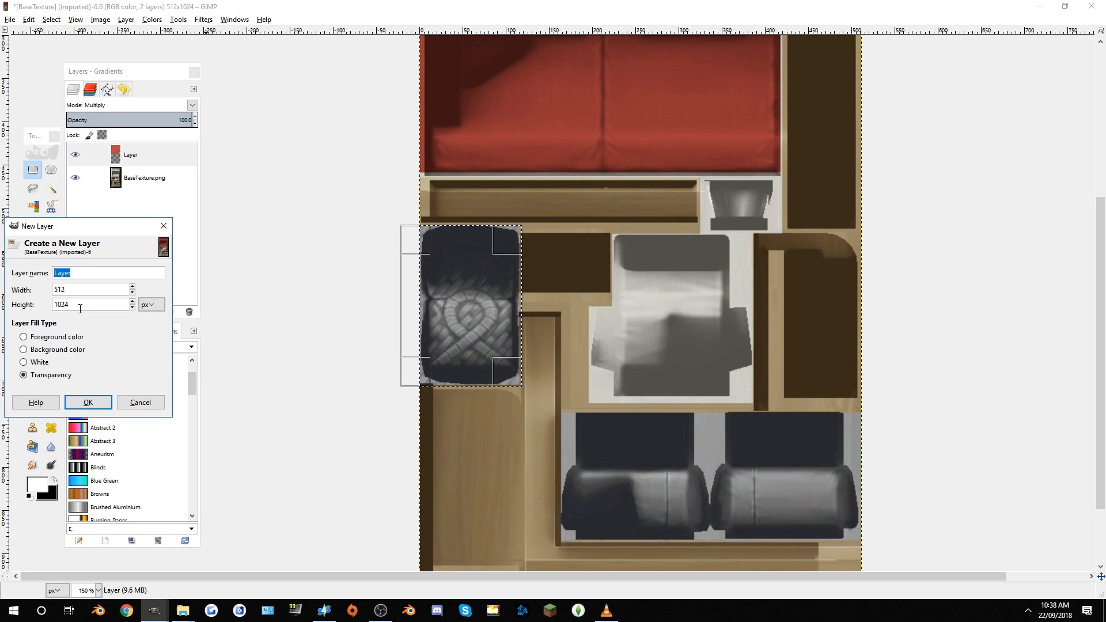
pyautogui.click(89, 403)
pyautogui.hotkey('shift', 'b')
pyautogui.click(450, 313)
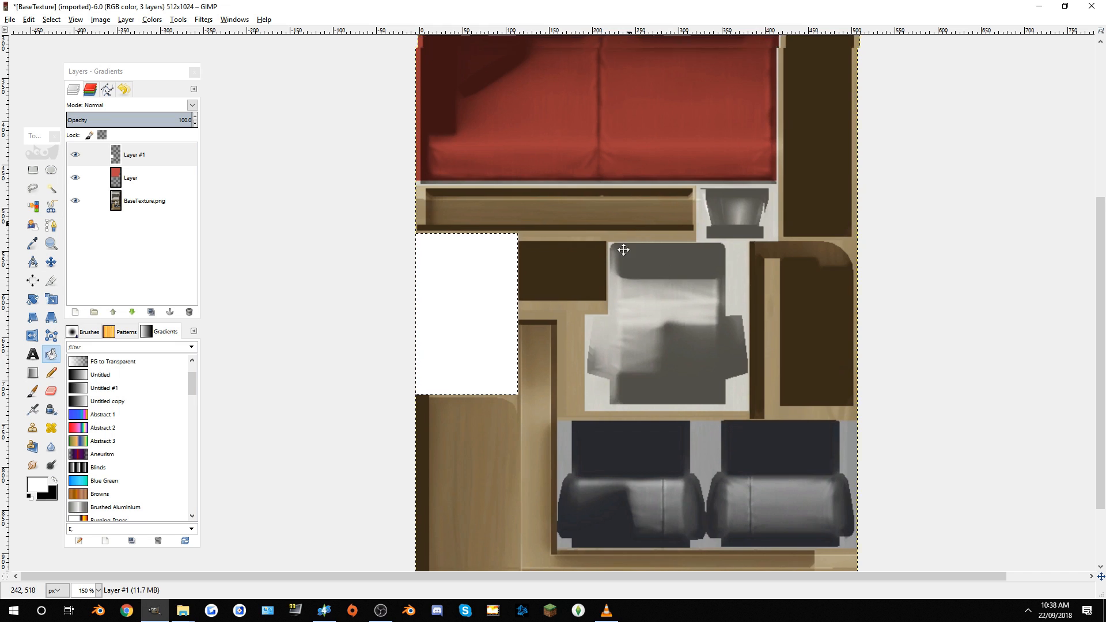
pyautogui.press('1')
pyautogui.click(192, 105)
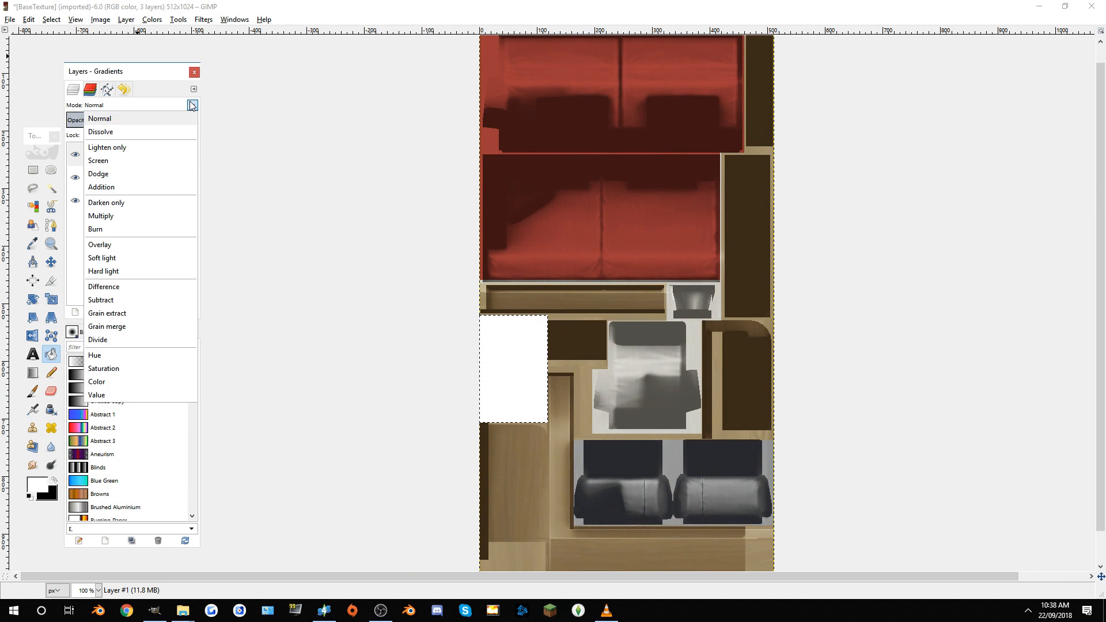
pyautogui.click(143, 214)
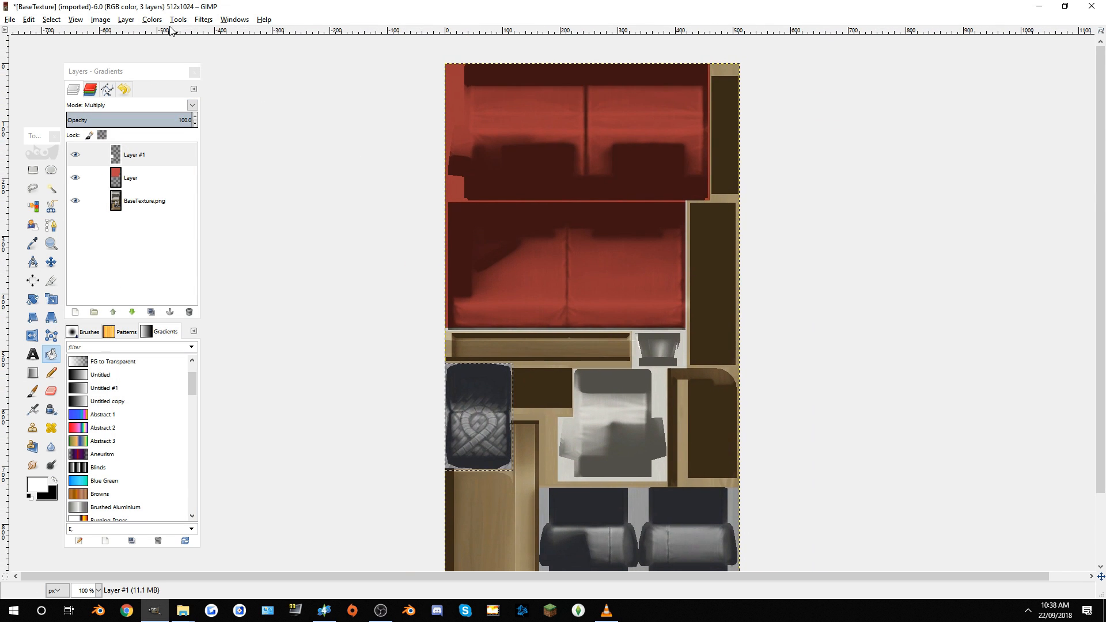
# Step: Colorize the patterned pillow layer brown with hue 19, saturation 42 and lightness -50
pyautogui.click(152, 19)
pyautogui.click(173, 61)
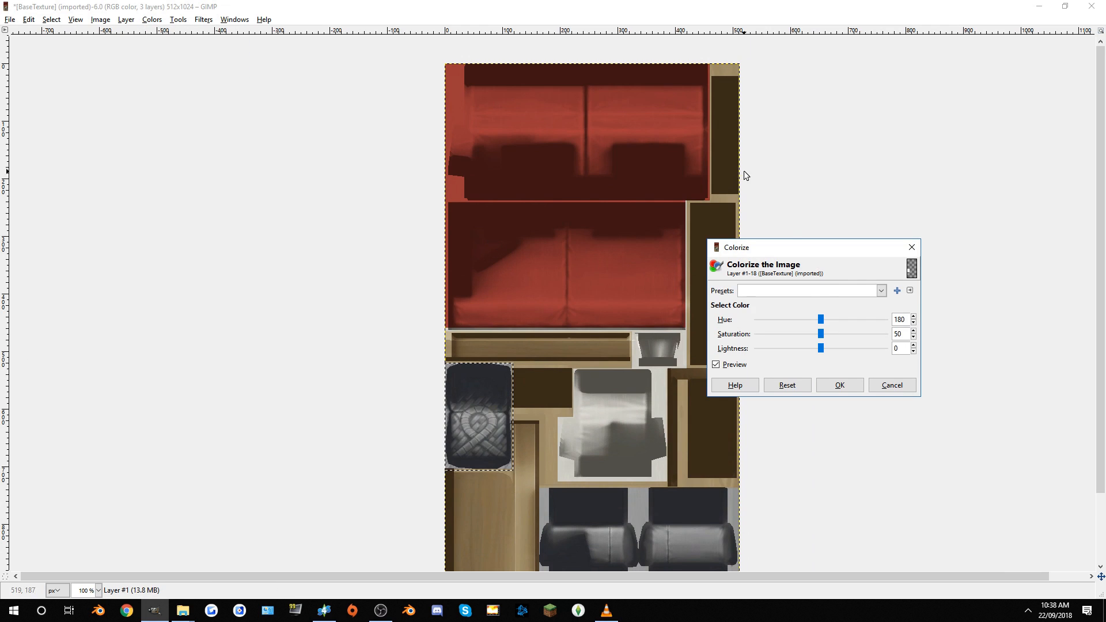
pyautogui.moveTo(817, 349); pyautogui.dragTo(781, 359)
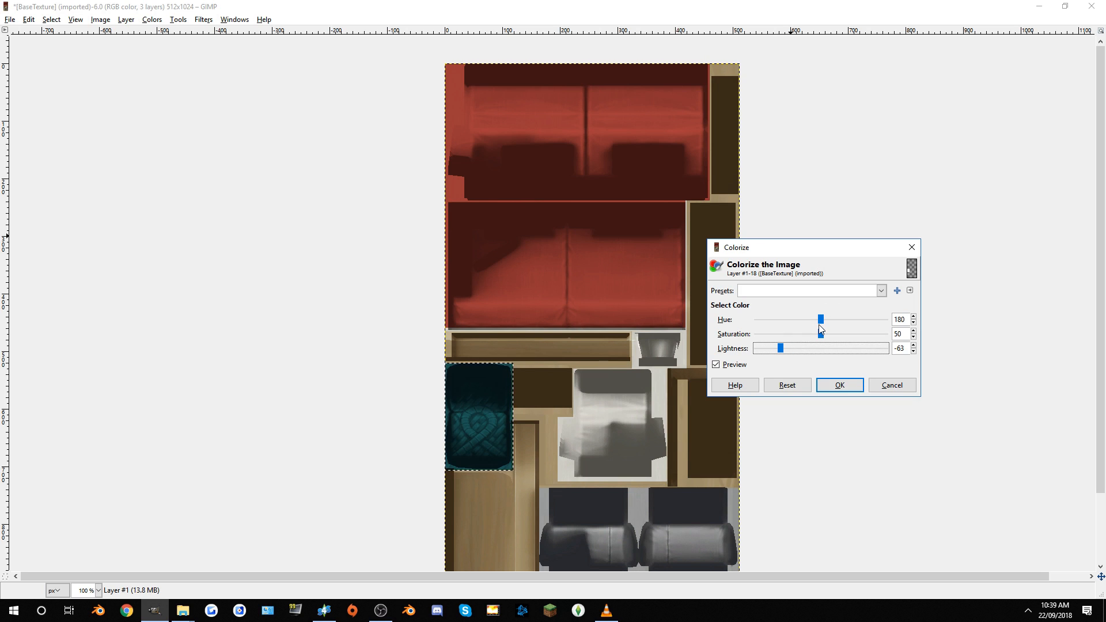
pyautogui.moveTo(821, 327); pyautogui.dragTo(762, 320)
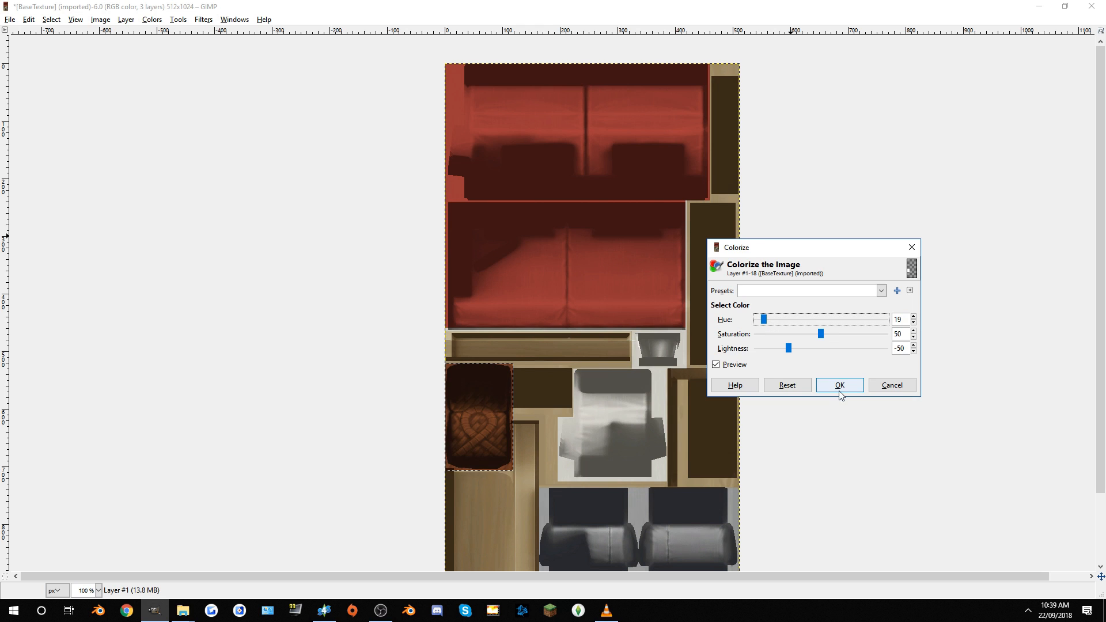
pyautogui.moveTo(820, 334); pyautogui.dragTo(915, 333)
pyautogui.moveTo(1031, 329); pyautogui.dragTo(812, 334)
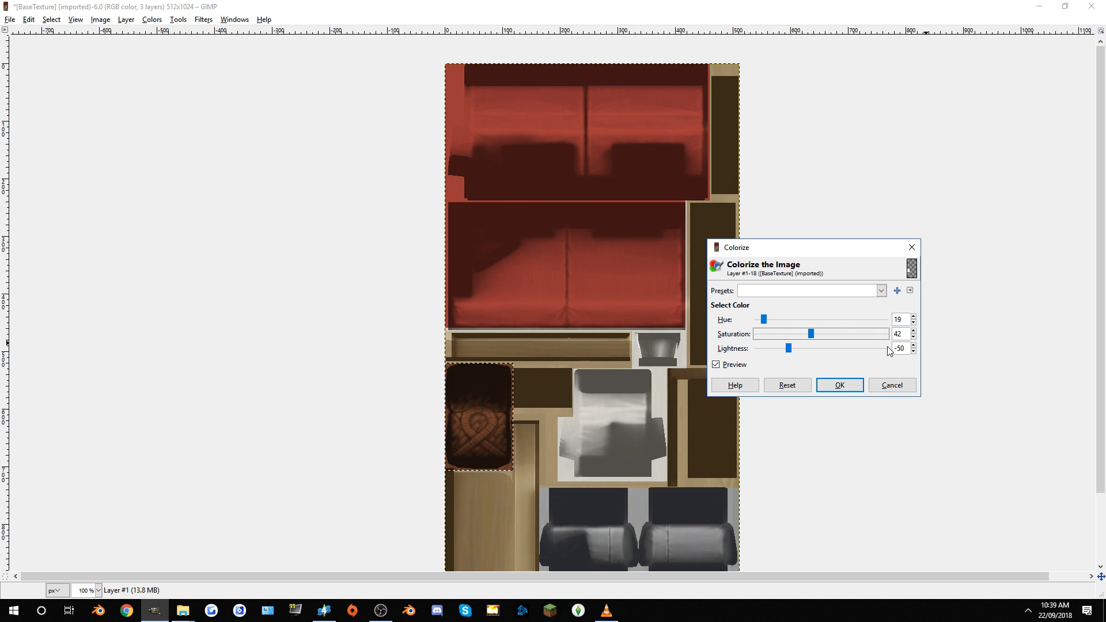
pyautogui.click(845, 386)
pyautogui.scroll(-1, 517, 252)
pyautogui.scroll(1, 607, 292)
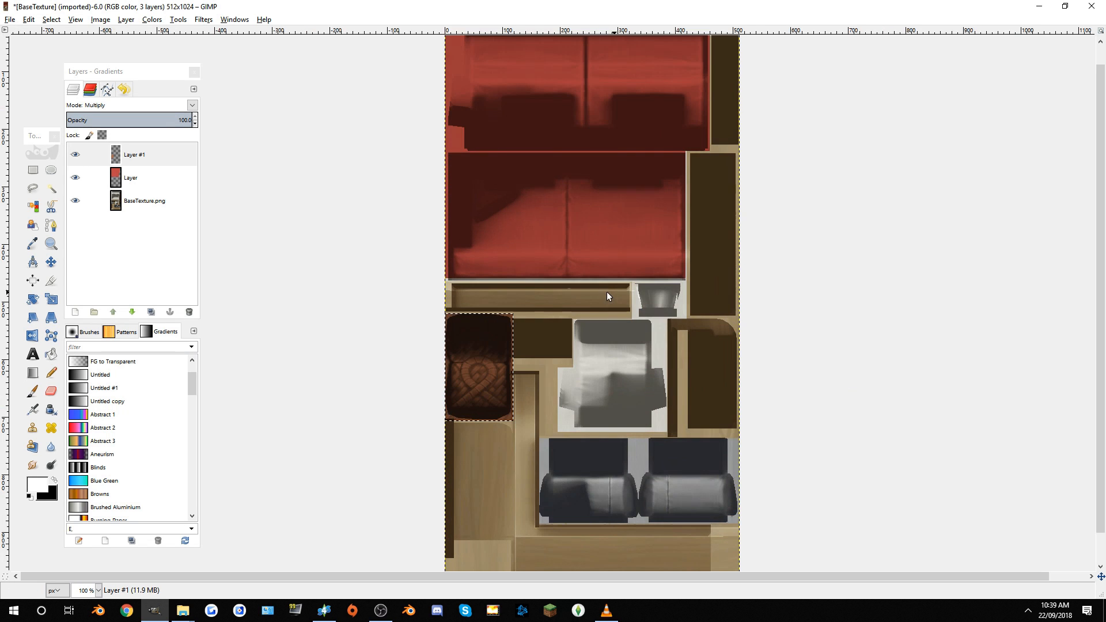
# Step: Export the recolored texture as Red.png into the Sims 4 Mods folder
pyautogui.click(9, 19)
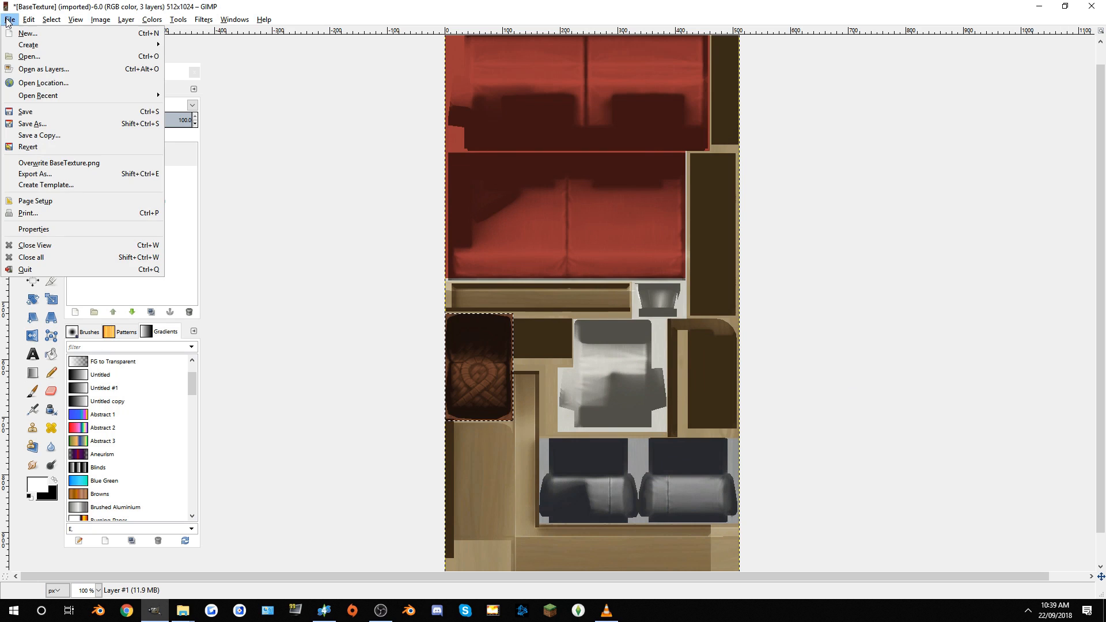
pyautogui.click(65, 171)
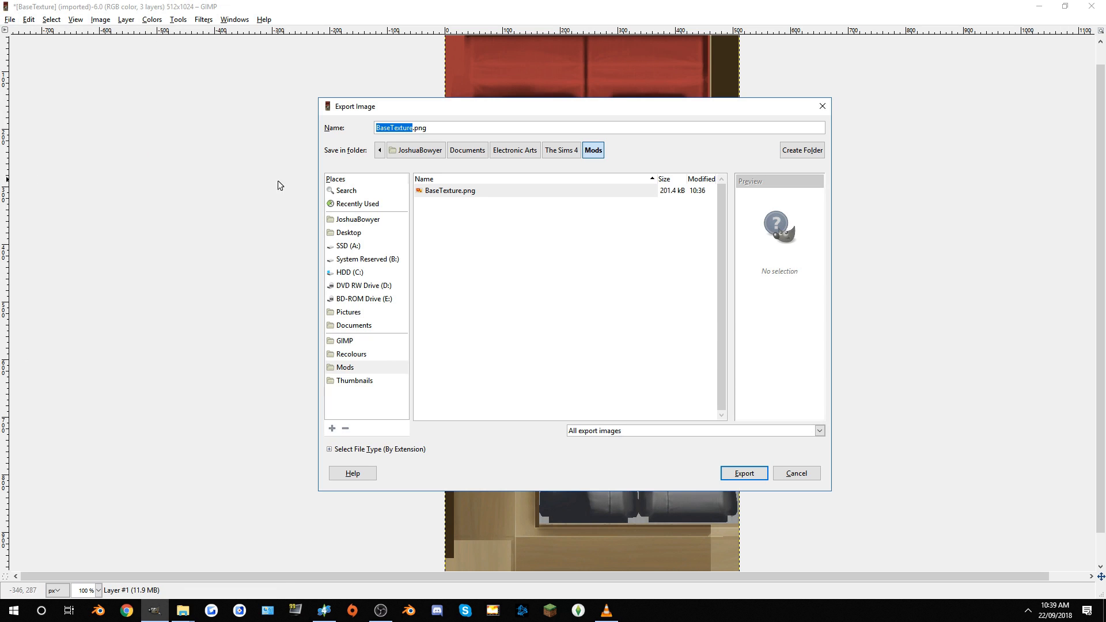
pyautogui.write('Red')
pyautogui.press('Return')
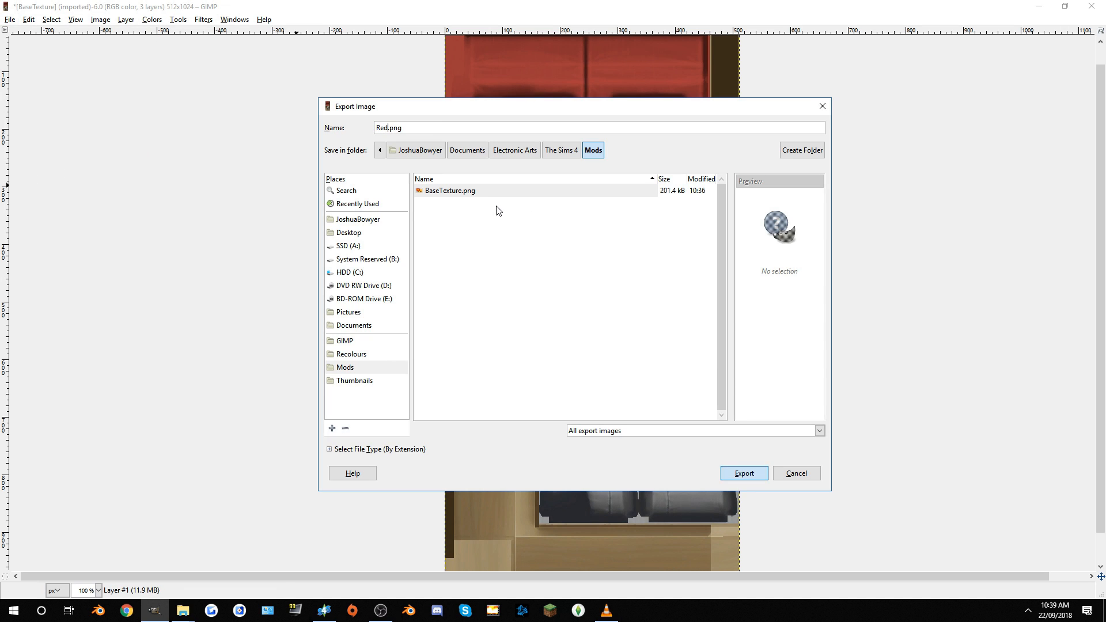
pyautogui.click(558, 413)
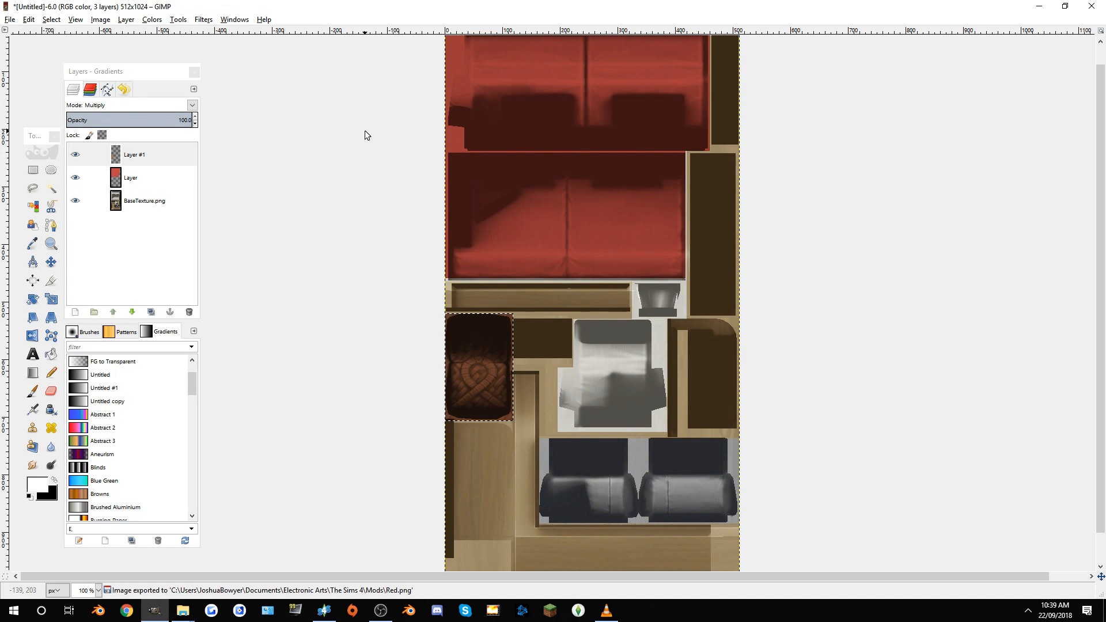
pyautogui.click(161, 177)
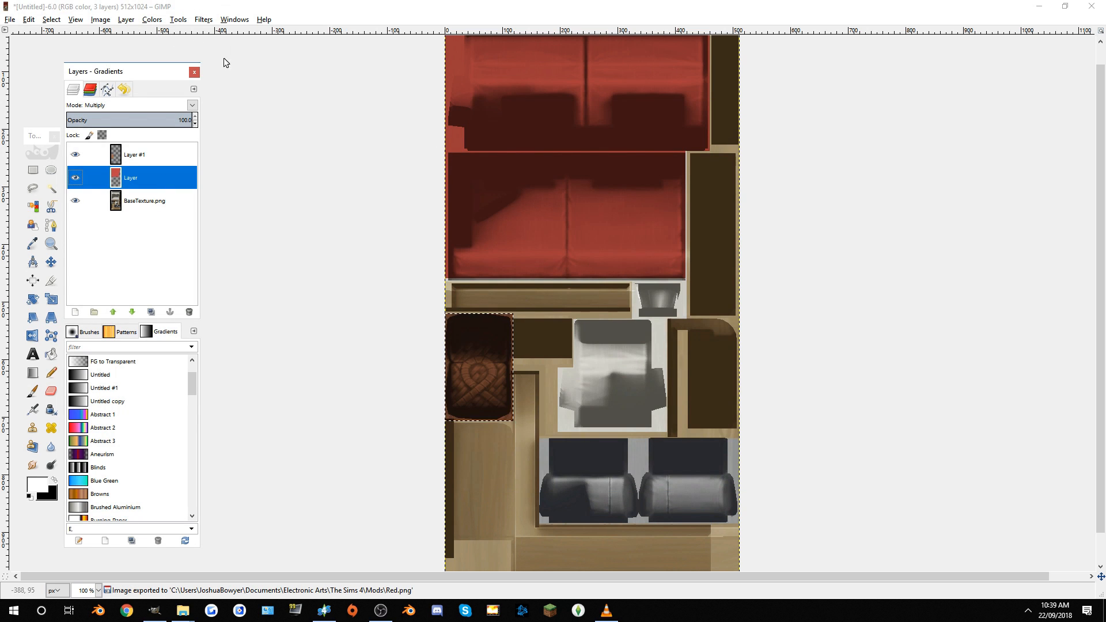
pyautogui.click(152, 19)
pyautogui.click(178, 47)
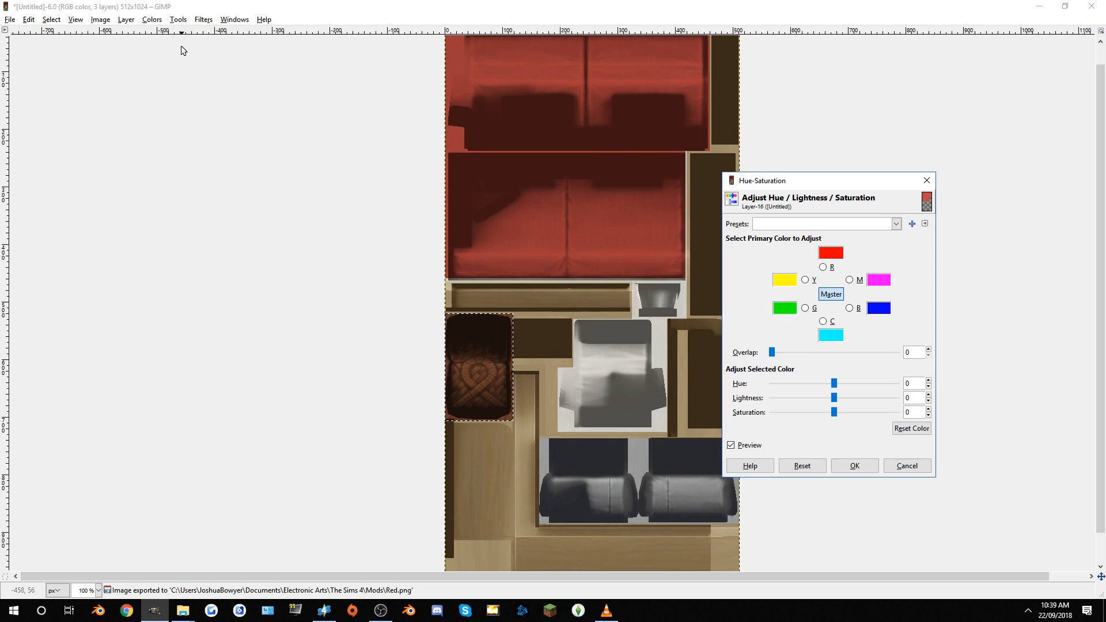
pyautogui.moveTo(835, 384)
pyautogui.mouseDown()
pyautogui.moveTo(870, 384)
pyautogui.moveTo(827, 384)
pyautogui.mouseUp()
pyautogui.click(925, 465)
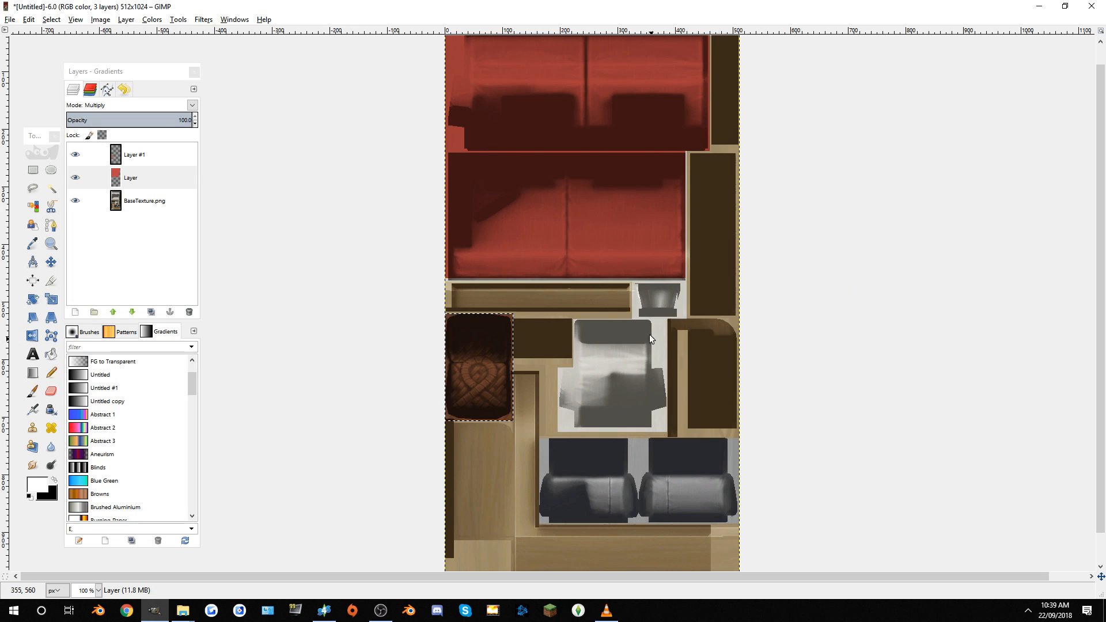
pyautogui.click(144, 155)
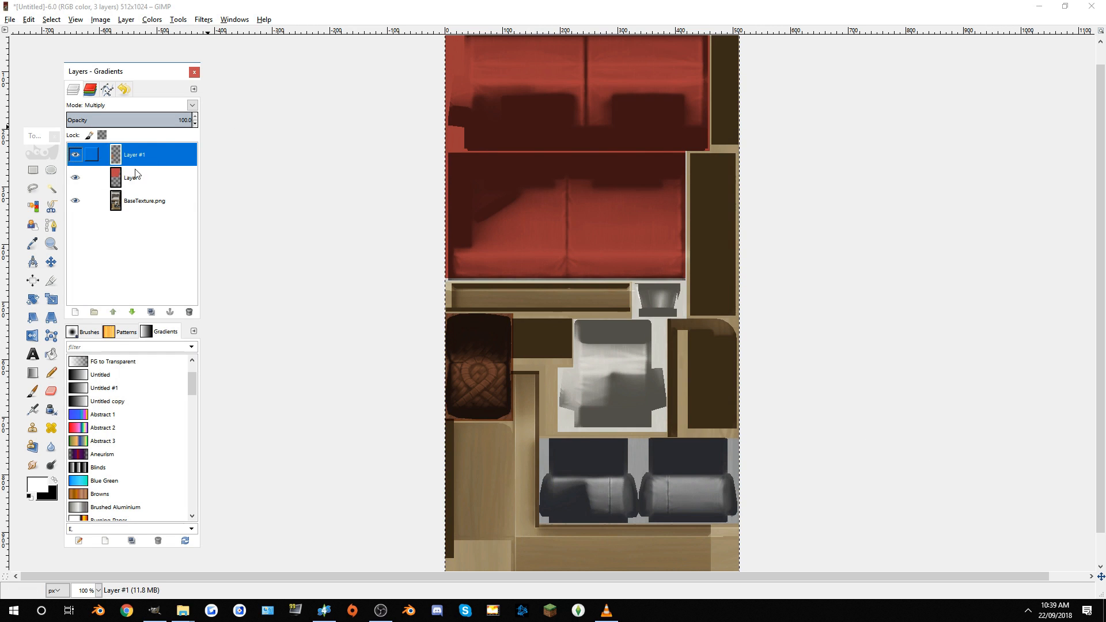
pyautogui.click(144, 178)
pyautogui.doubleClick(39, 184)
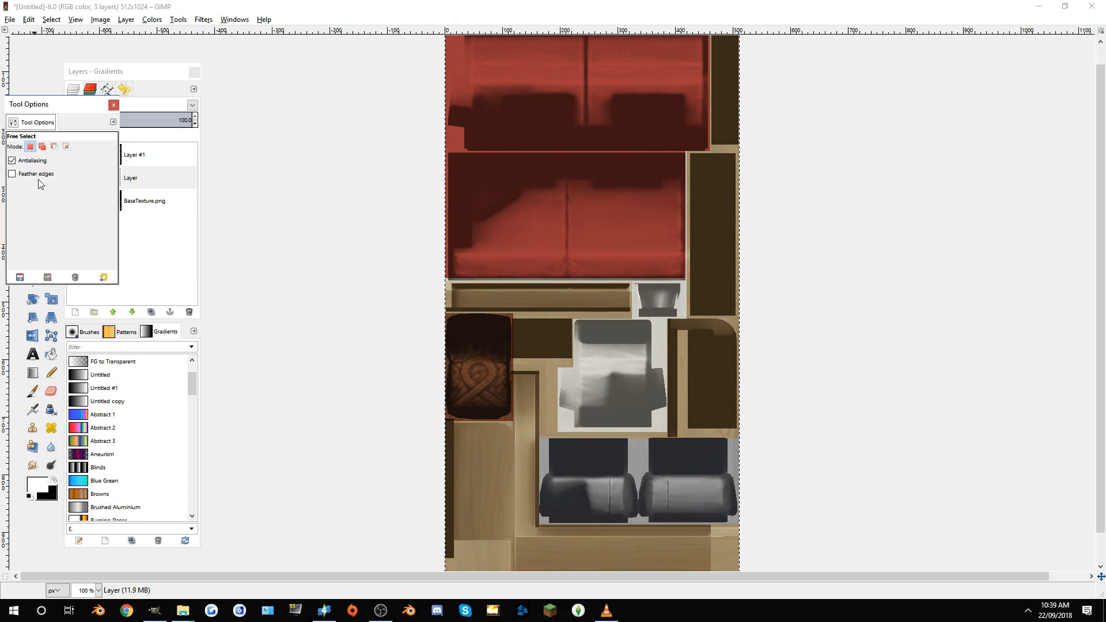
pyautogui.click(39, 176)
pyautogui.click(113, 104)
pyautogui.click(34, 171)
pyautogui.moveTo(520, 403); pyautogui.dragTo(693, 511)
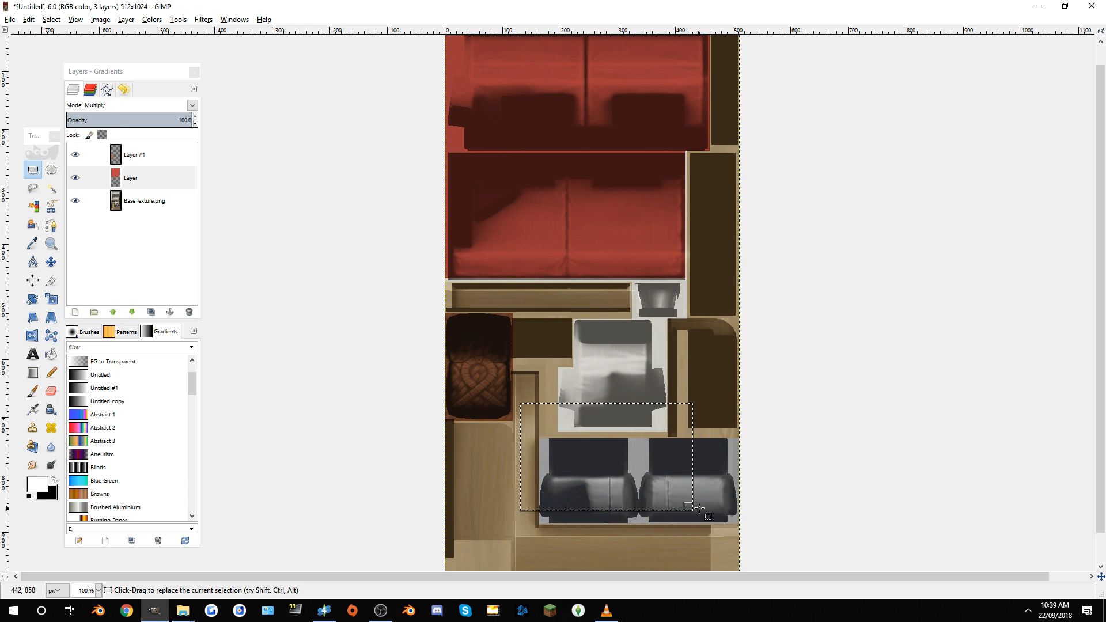
pyautogui.scroll(2, 561, 164)
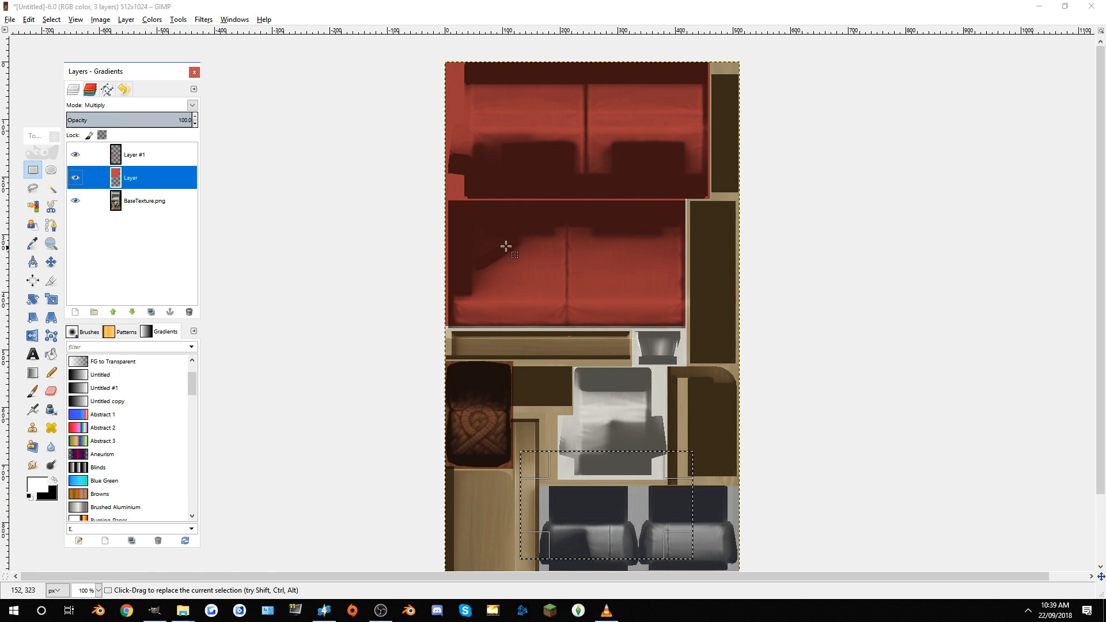
pyautogui.scroll(-4, 701, 191)
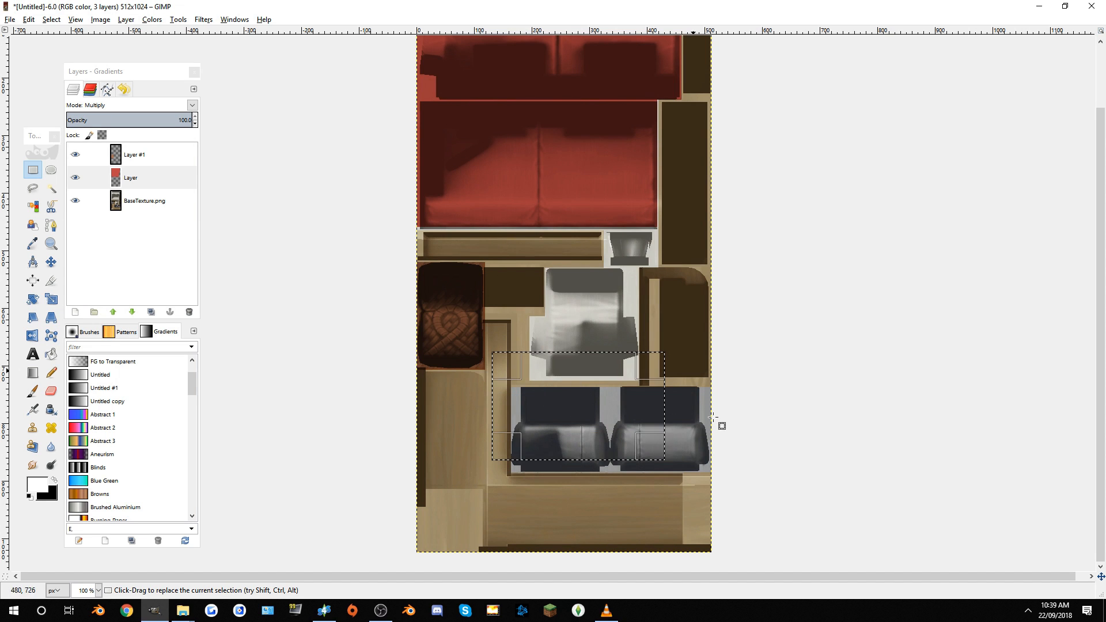
pyautogui.moveTo(499, 371); pyautogui.dragTo(521, 373)
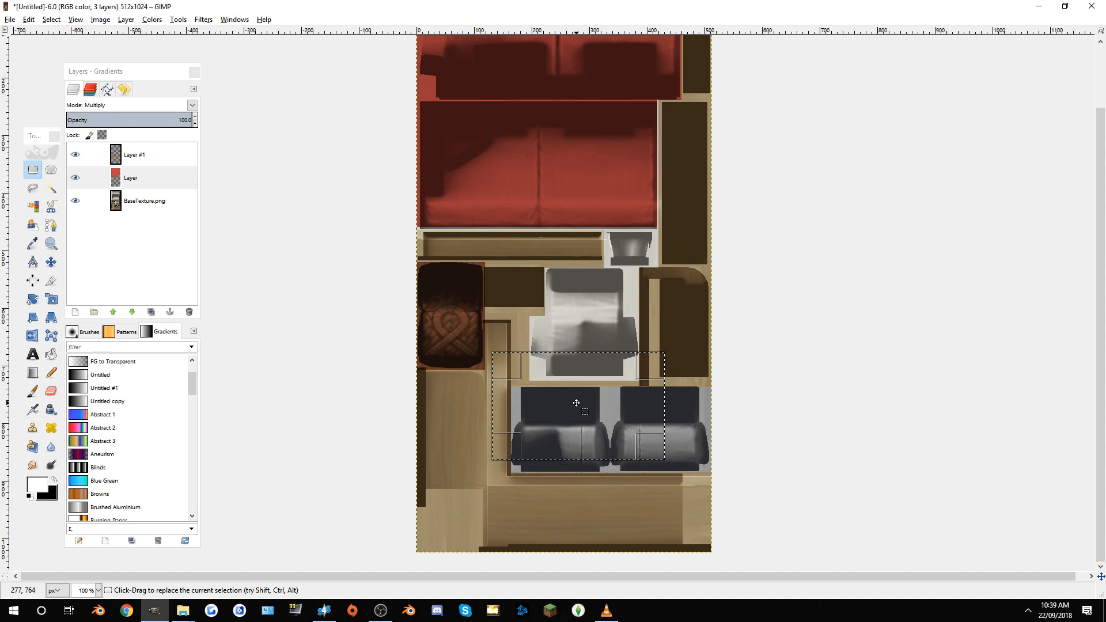
pyautogui.click(556, 323)
pyautogui.scroll(2, 506, 254)
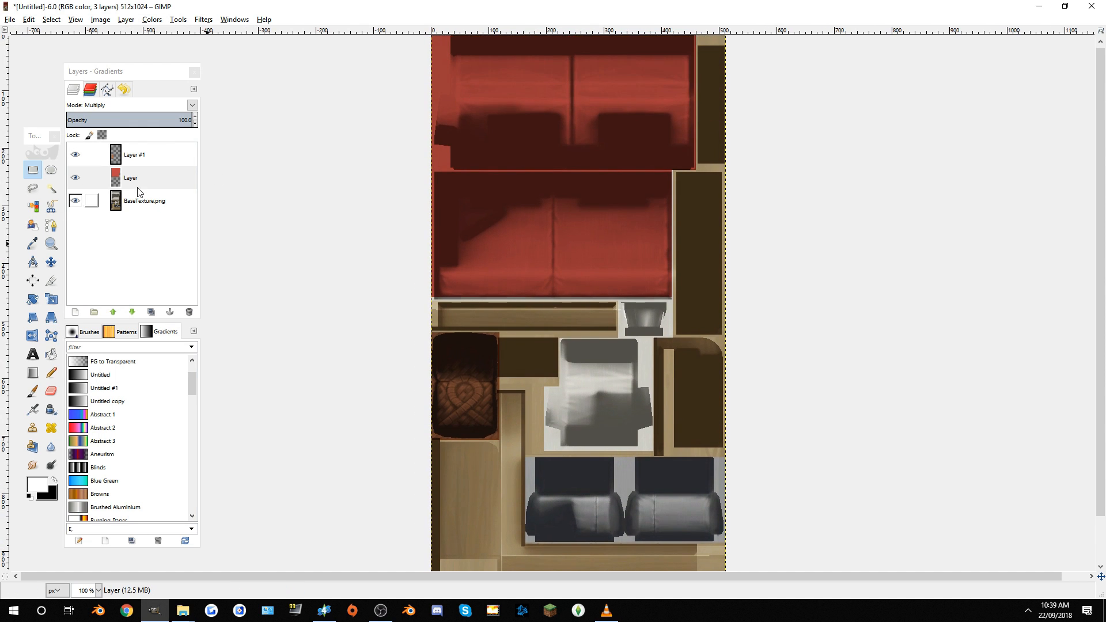
# Step: Shift the cushion layer's hue from red to orange with Hue-Saturation
pyautogui.click(139, 179)
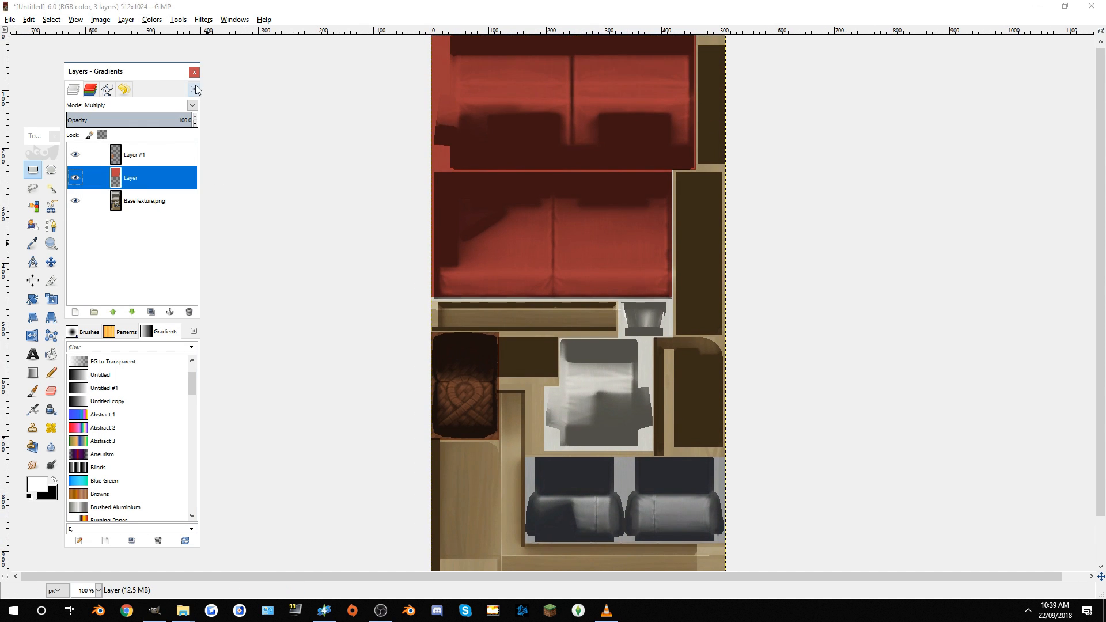
pyautogui.click(152, 20)
pyautogui.click(176, 47)
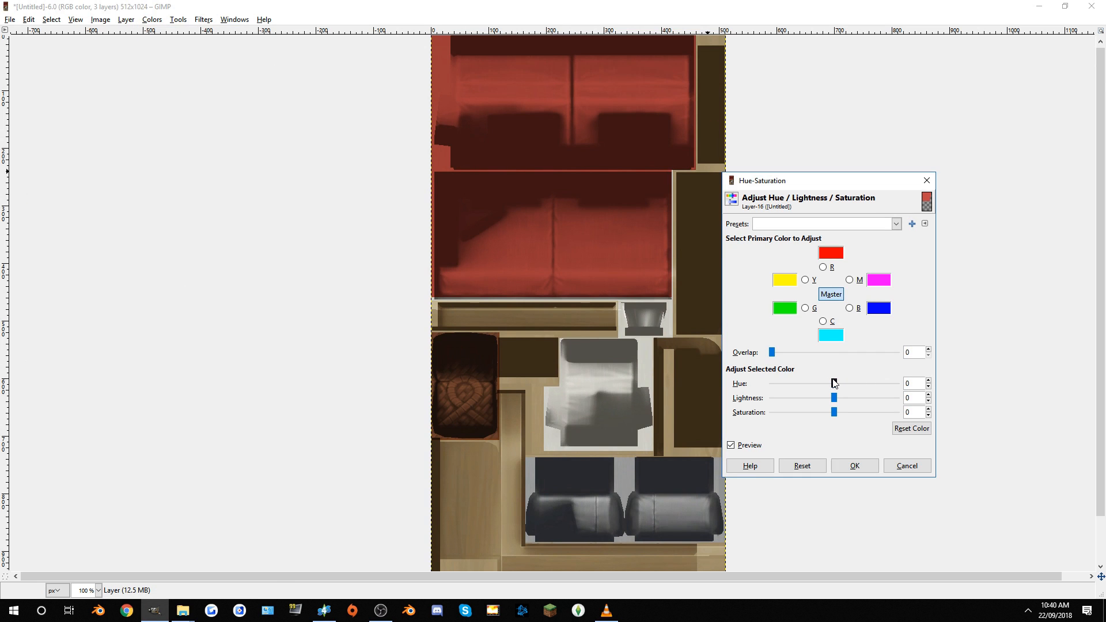
pyautogui.moveTo(835, 385)
pyautogui.mouseDown()
pyautogui.moveTo(874, 383)
pyautogui.moveTo(783, 384)
pyautogui.moveTo(851, 383)
pyautogui.moveTo(838, 384)
pyautogui.mouseUp()
pyautogui.click(854, 463)
pyautogui.click(625, 268)
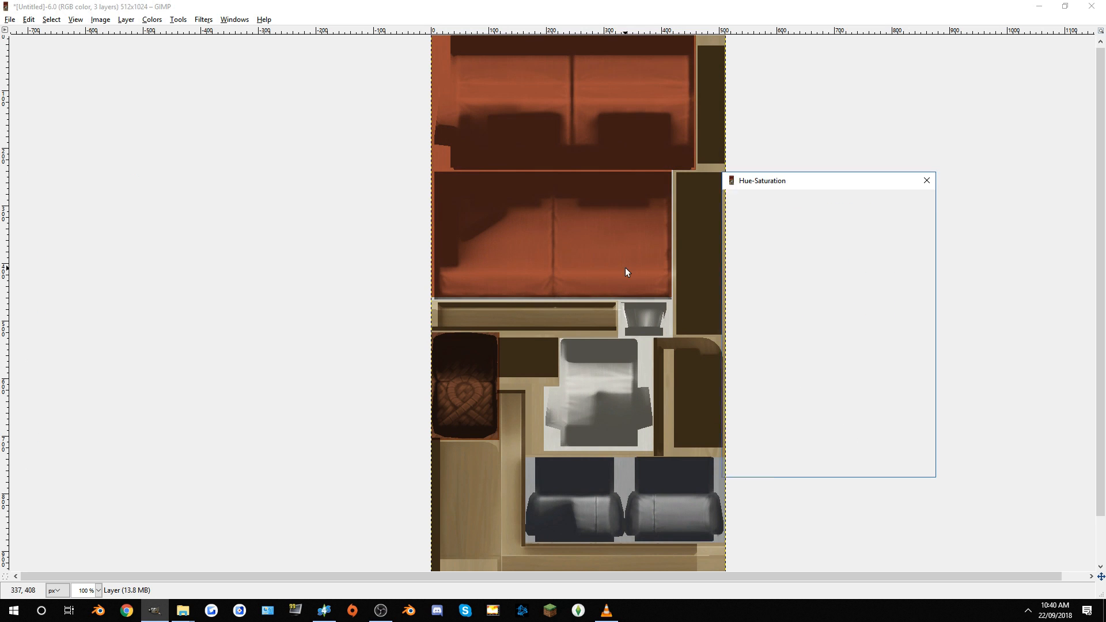
# Step: Keep applying Hue-Saturation shifts to the cushion layer until the cushions are blue
pyautogui.moveTo(839, 384)
pyautogui.mouseDown()
pyautogui.moveTo(859, 383)
pyautogui.moveTo(848, 384)
pyautogui.mouseUp()
pyautogui.click(855, 465)
pyautogui.click(825, 437)
pyautogui.click(855, 464)
pyautogui.click(804, 416)
pyautogui.click(855, 466)
pyautogui.click(636, 259)
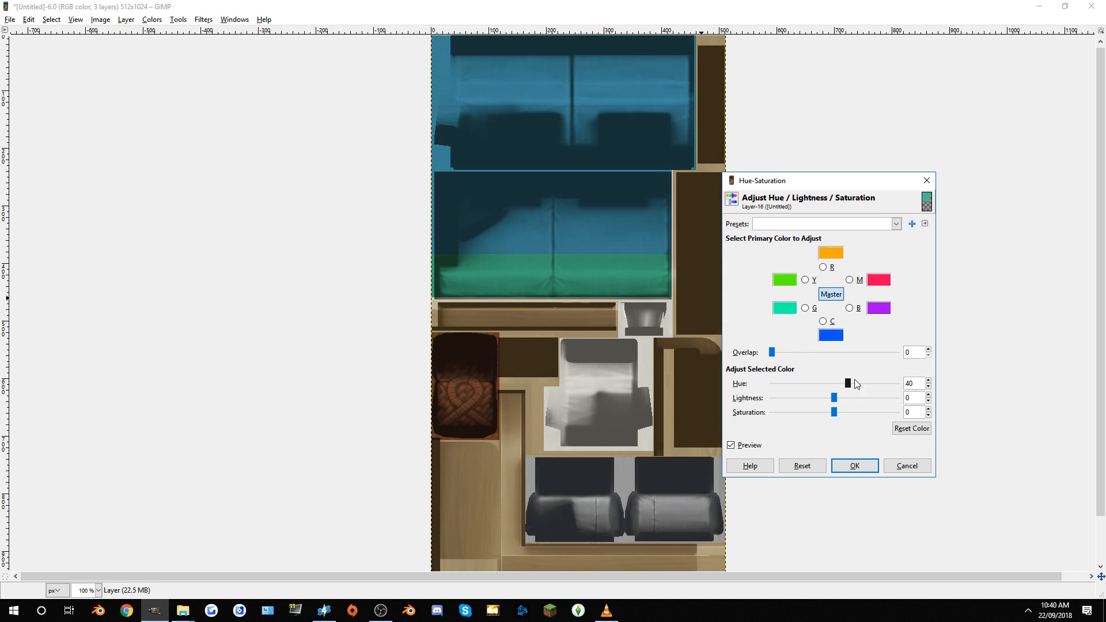
pyautogui.click(855, 466)
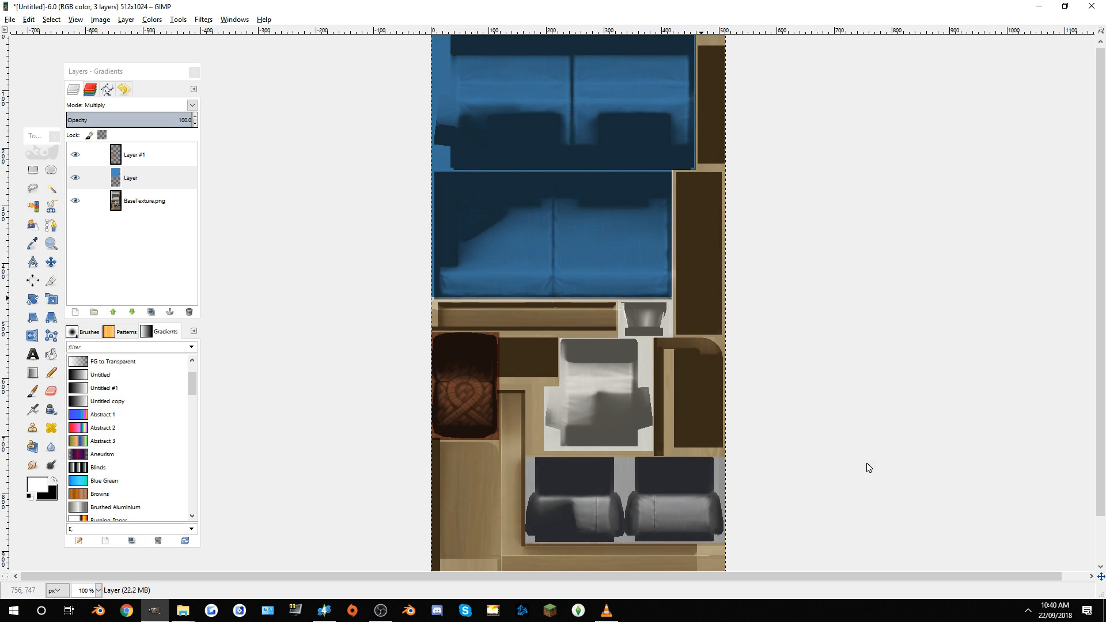
# Step: Switch to Sims 4 Studio, import Red.png as the texture of the couch's second swatch and inspect the couch from several angles
pyautogui.click(334, 612)
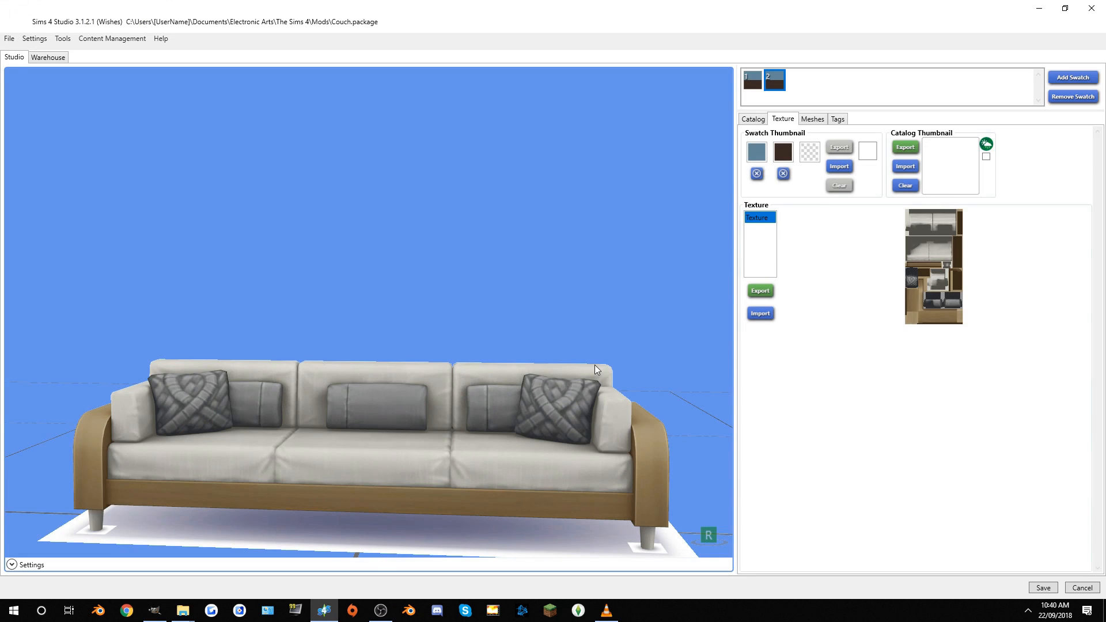
pyautogui.moveTo(595, 365); pyautogui.dragTo(516, 305)
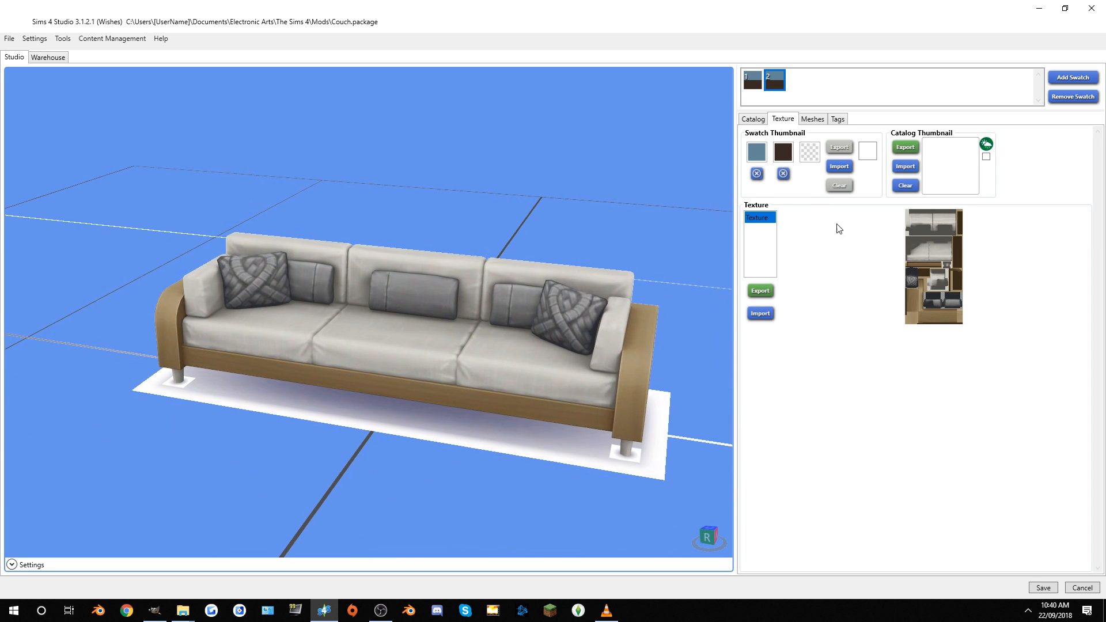
pyautogui.click(761, 312)
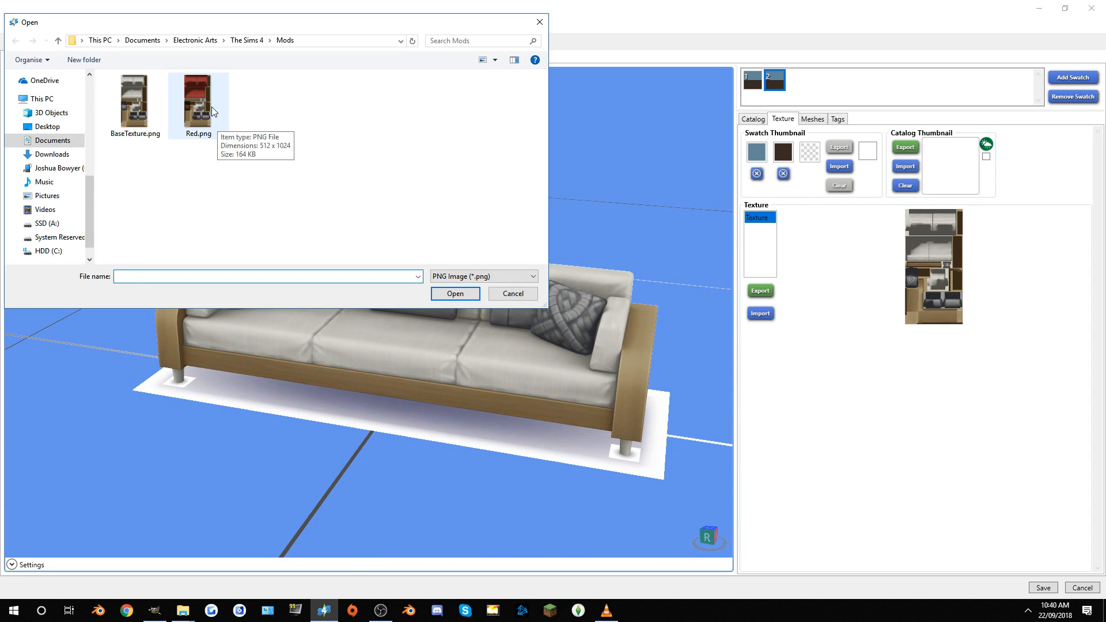
pyautogui.doubleClick(212, 106)
pyautogui.moveTo(212, 106); pyautogui.dragTo(347, 268)
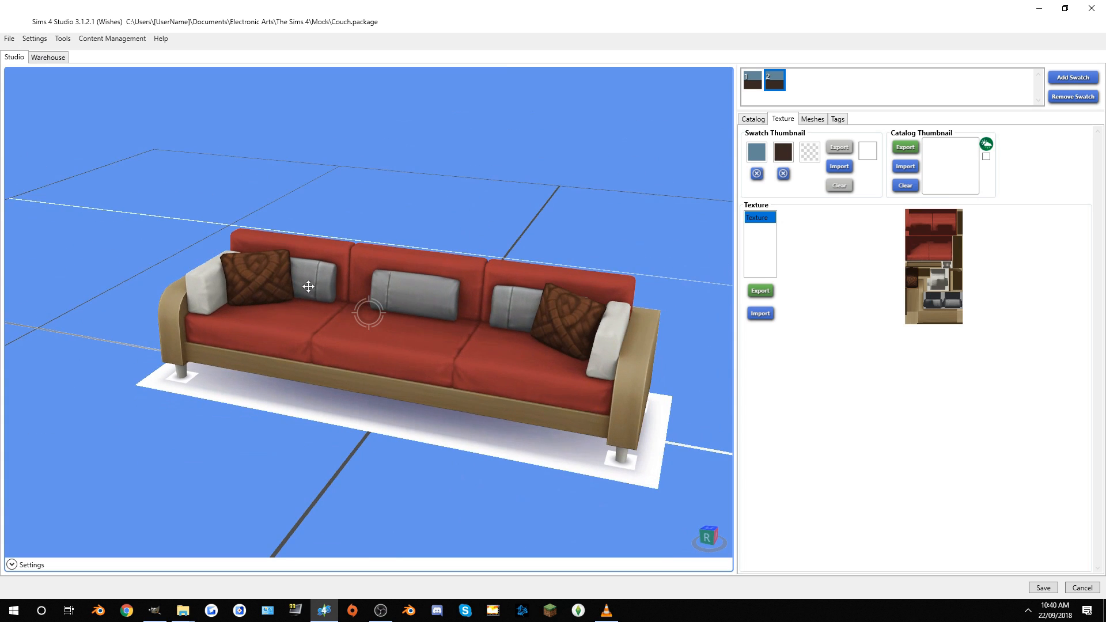
pyautogui.moveTo(465, 323); pyautogui.dragTo(524, 321)
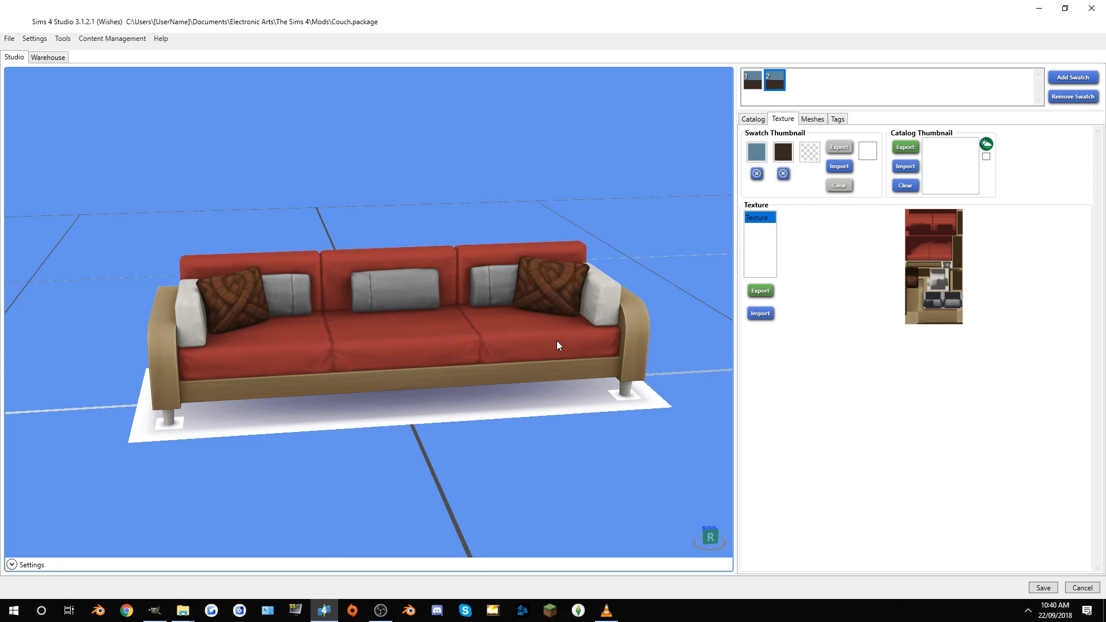
pyautogui.moveTo(574, 374); pyautogui.dragTo(496, 383)
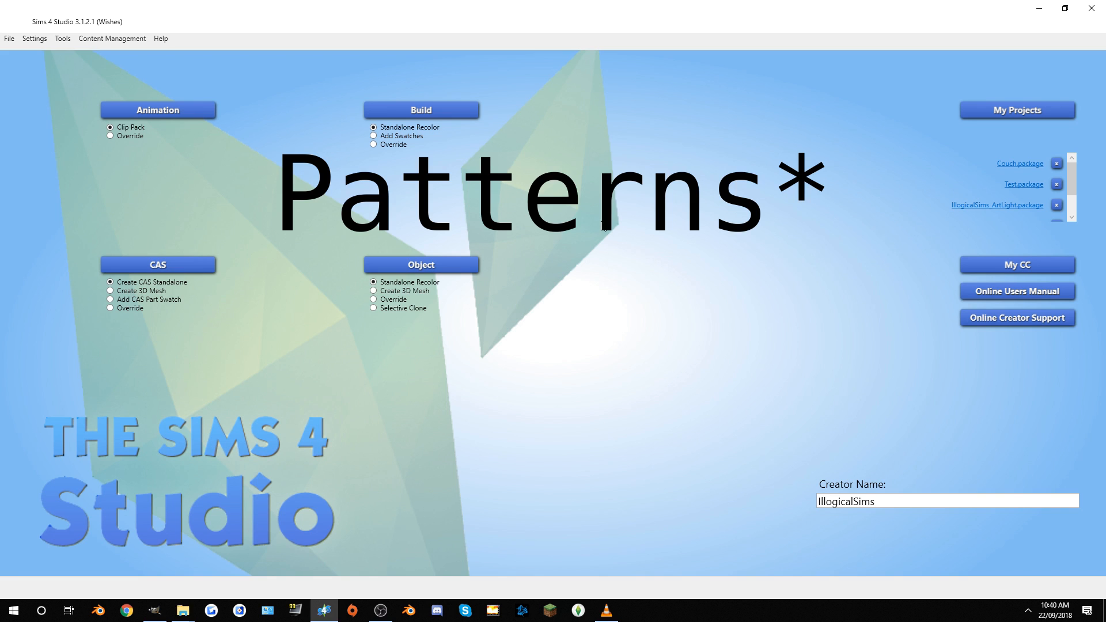
# Step: Start a standalone object recolor and choose the Crosshatch Delight double bed by searching the Seasons items for "Bed"
pyautogui.click(464, 267)
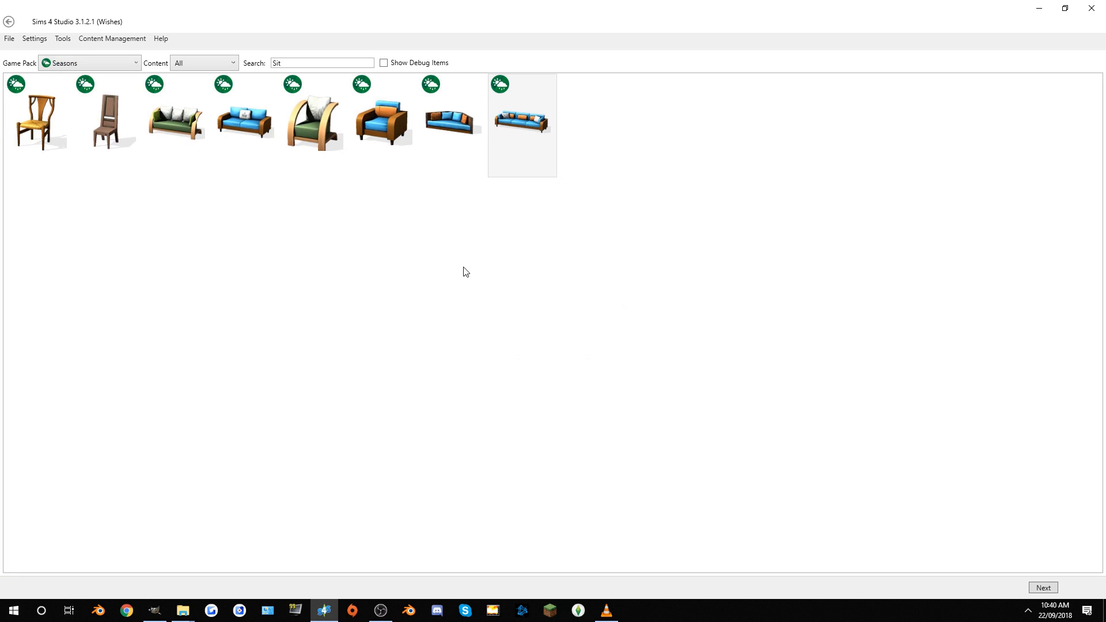
pyautogui.doubleClick(305, 61)
pyautogui.write('Bed')
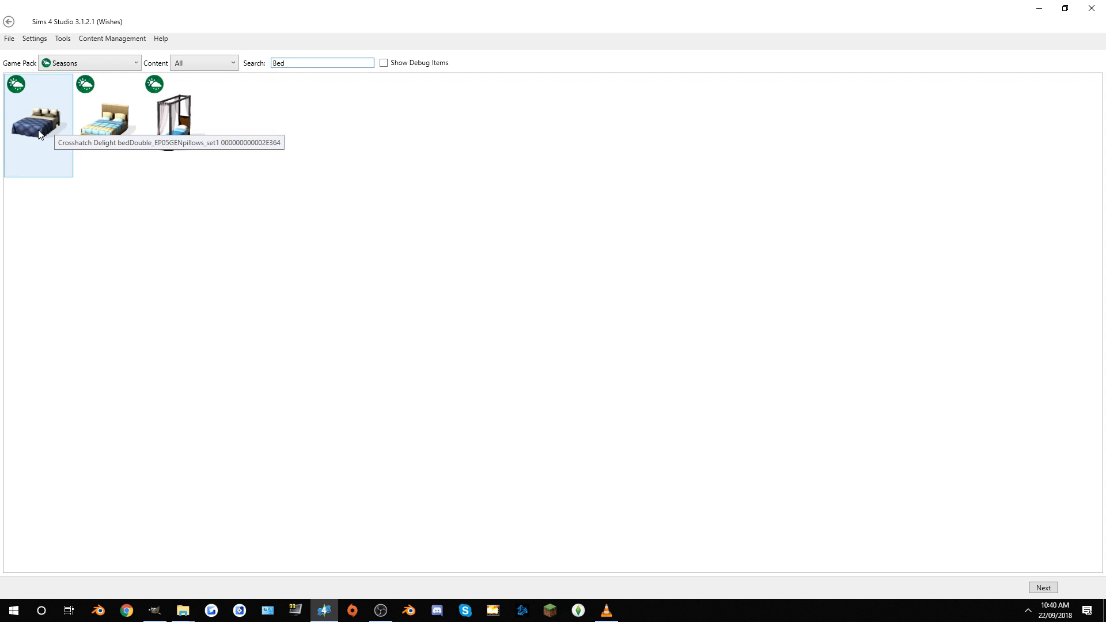
pyautogui.click(39, 134)
# Step: Save the new bed package as Beds and select its light grey second swatch
pyautogui.click(1044, 588)
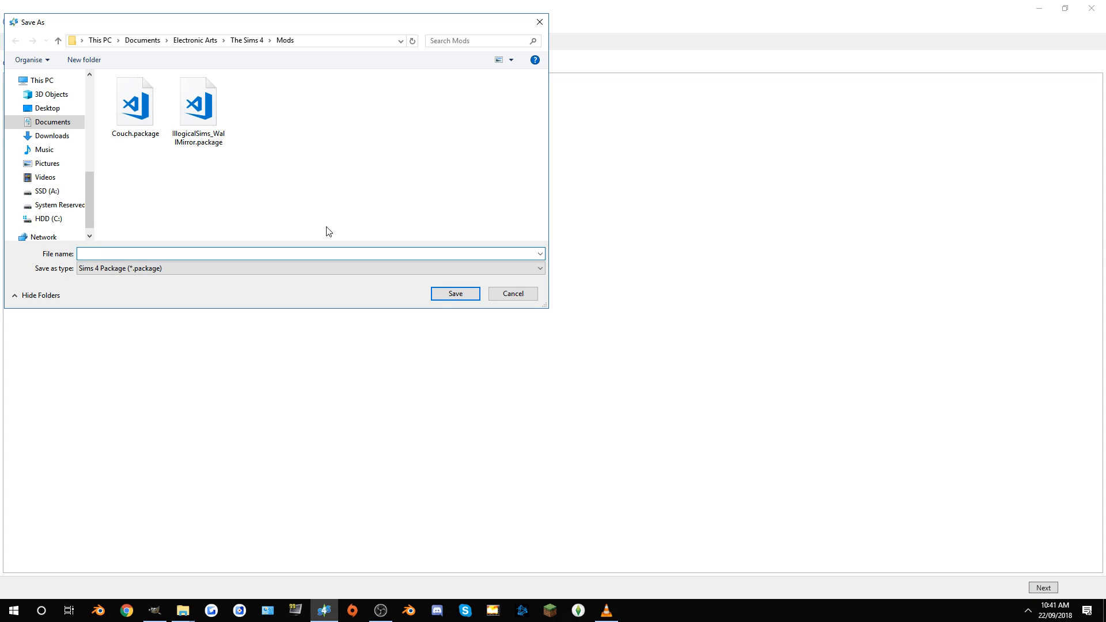
pyautogui.write('Beds')
pyautogui.click(454, 299)
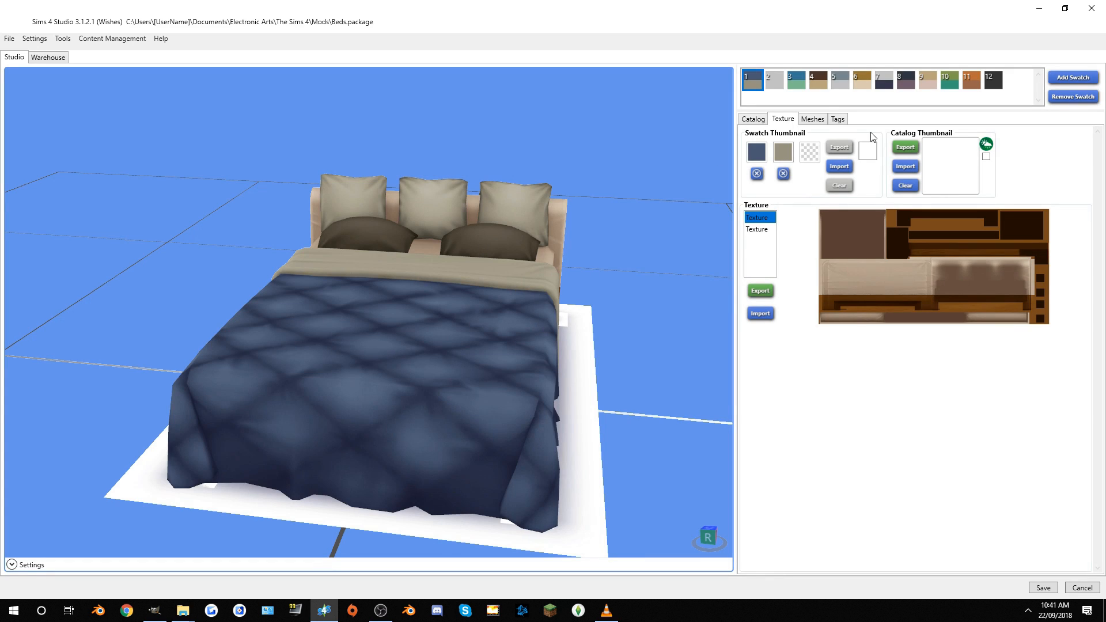
pyautogui.click(782, 89)
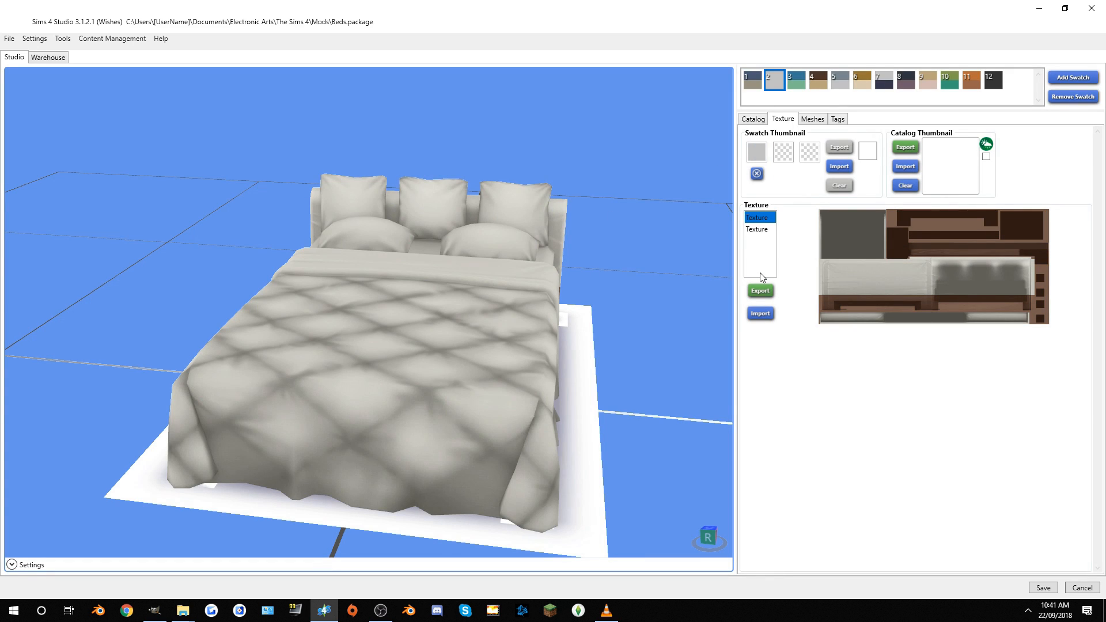
# Step: Export the light grey swatch's first texture to the Mods folder as BedBaseTexture
pyautogui.click(760, 290)
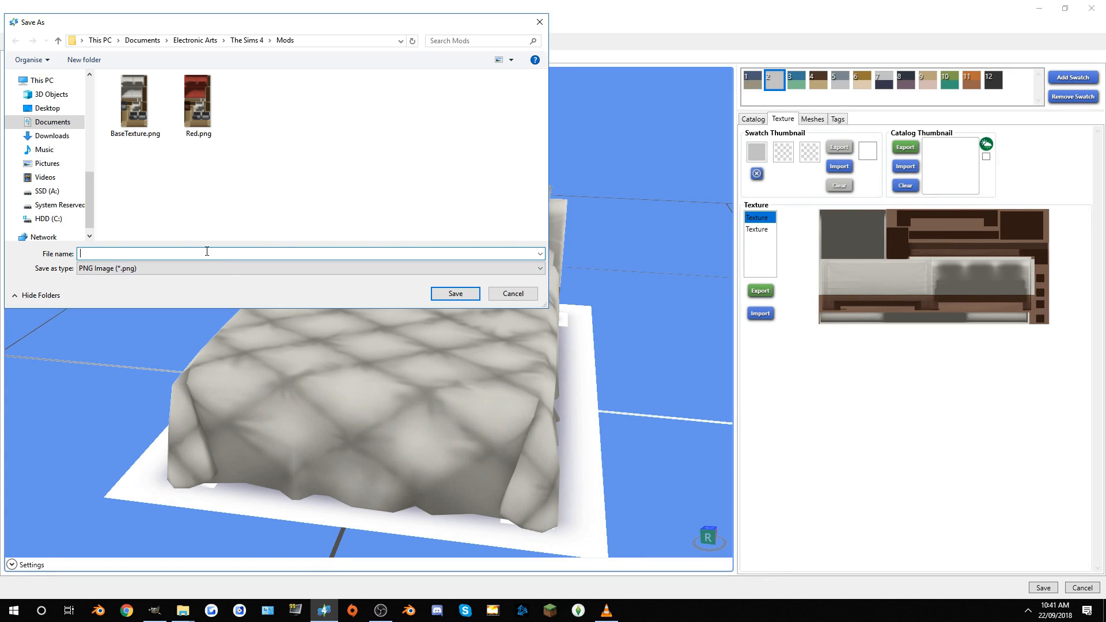
pyautogui.click(134, 102)
pyautogui.write('Be')
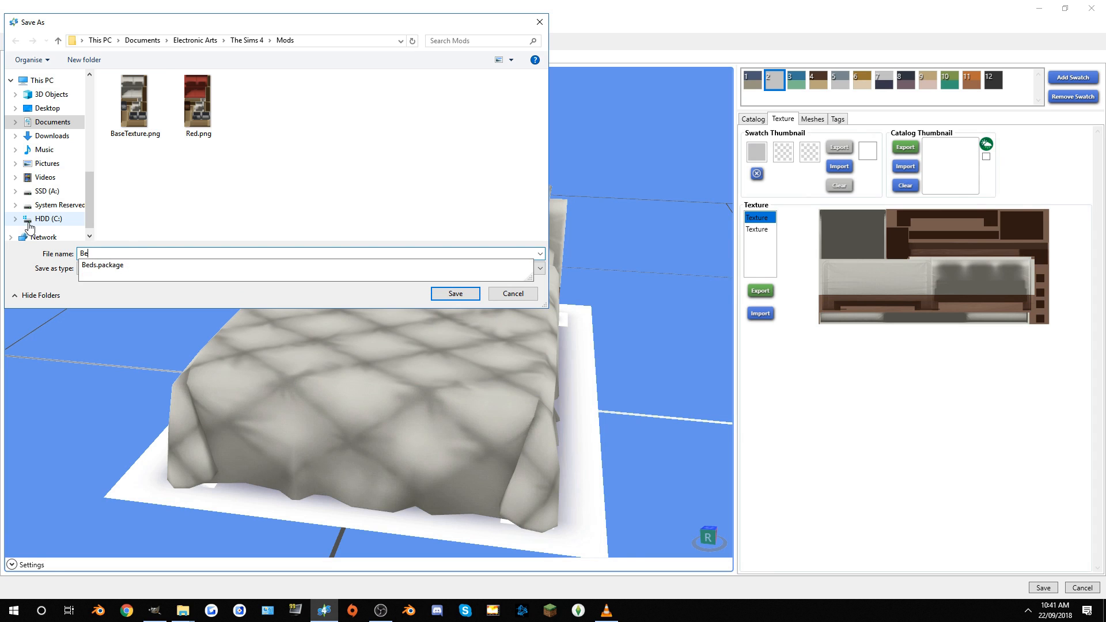
pyautogui.write('dBaseTexture')
pyautogui.press('Return')
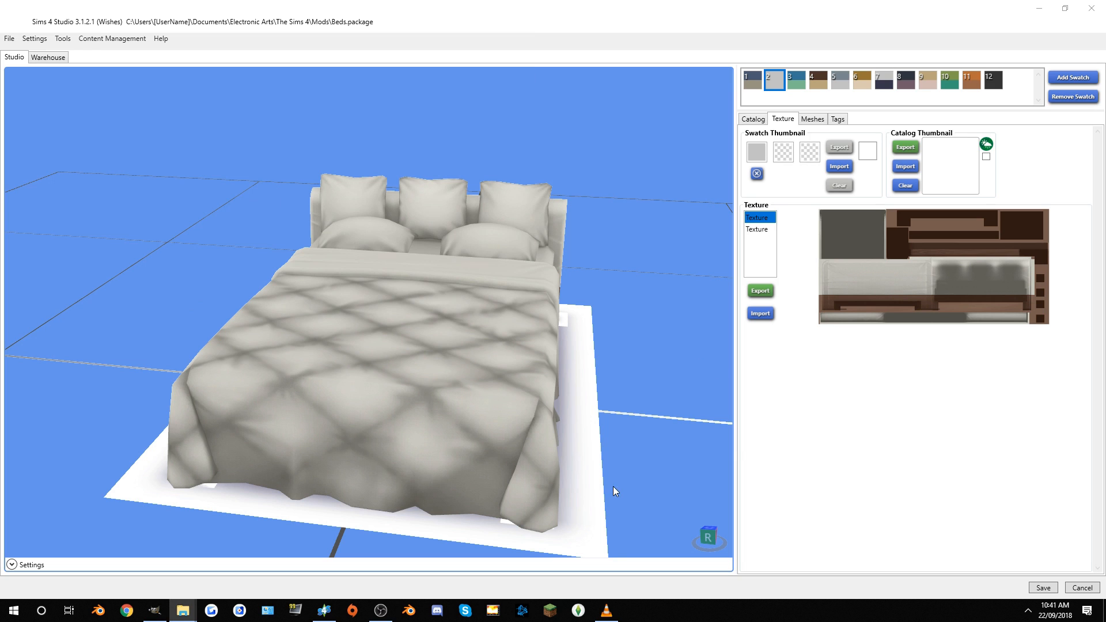
# Step: Remove all bed swatches except the blue first one
pyautogui.click(1093, 98)
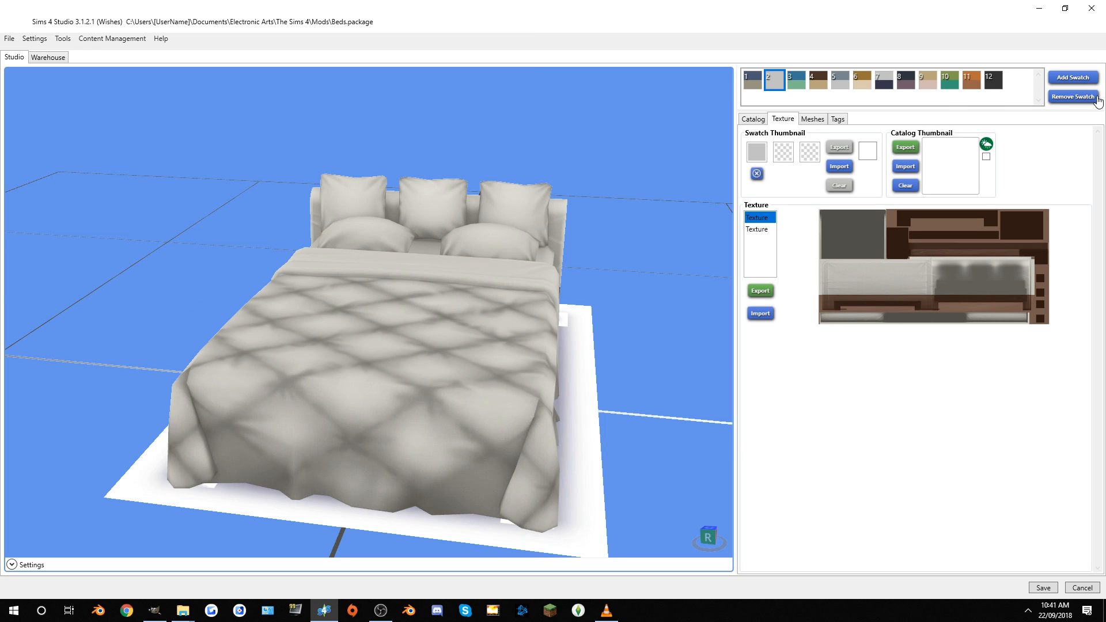
pyautogui.click(1097, 97)
pyautogui.click(1097, 97)
pyautogui.click(1097, 97)
pyautogui.click(1097, 97)
pyautogui.click(1098, 97)
pyautogui.click(1098, 97)
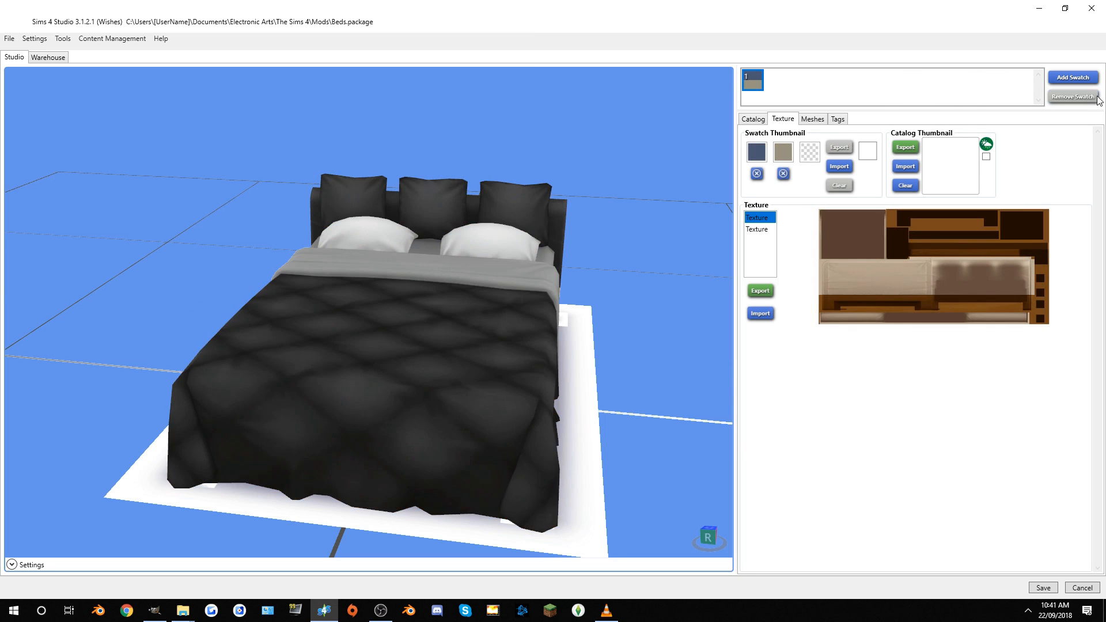
# Step: Try BedBaseTexture.png as the remaining swatch's first texture, then cancel the edits and reopen Beds.package
pyautogui.click(761, 313)
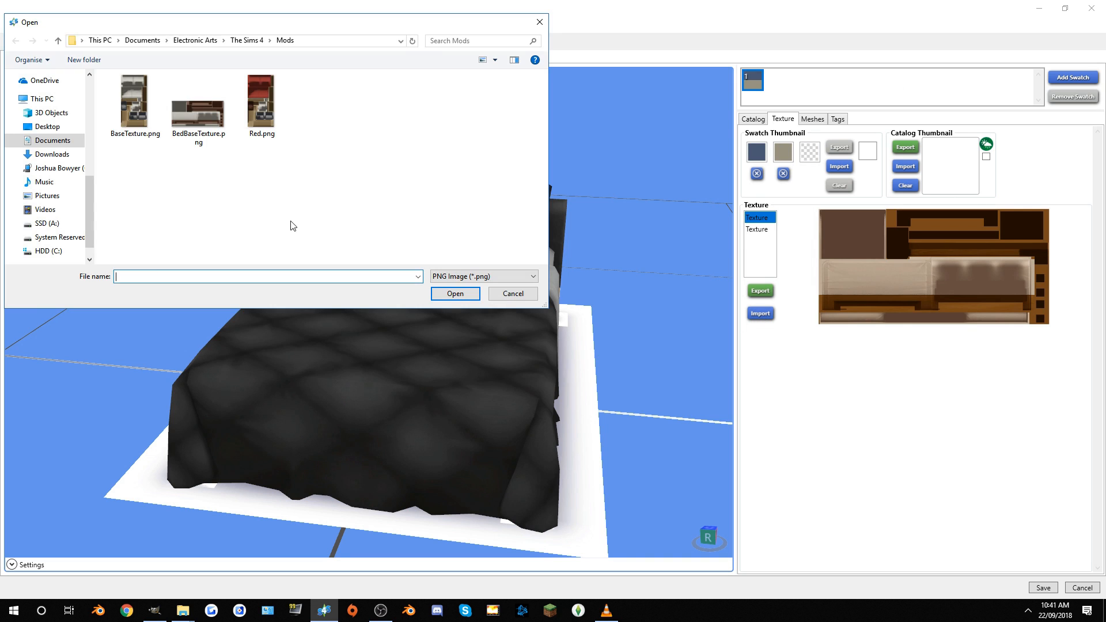
pyautogui.doubleClick(176, 129)
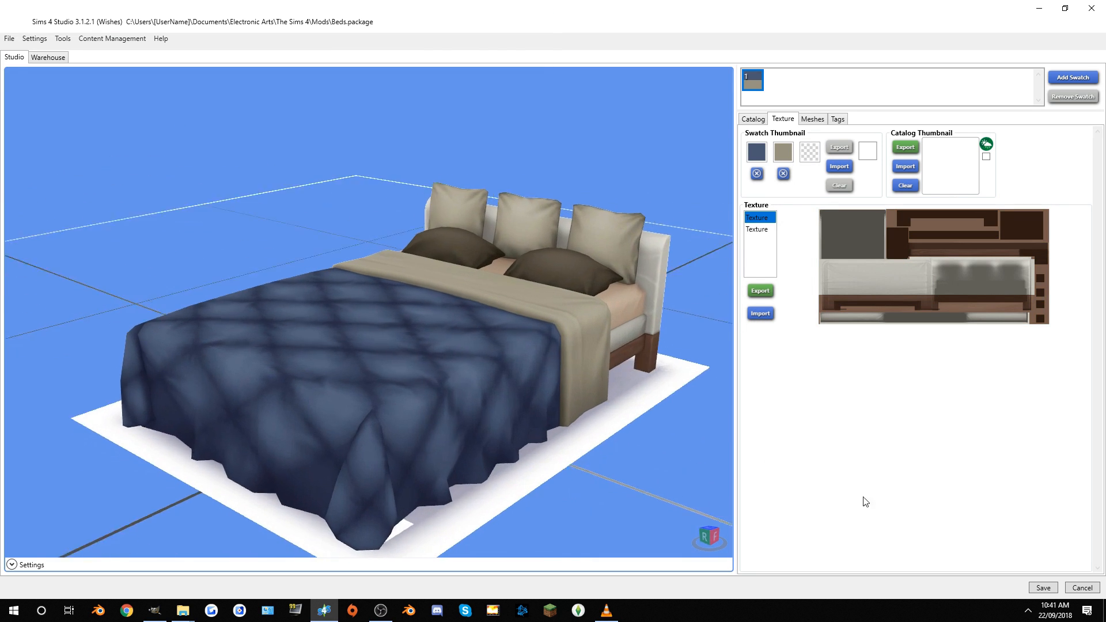
pyautogui.click(1082, 588)
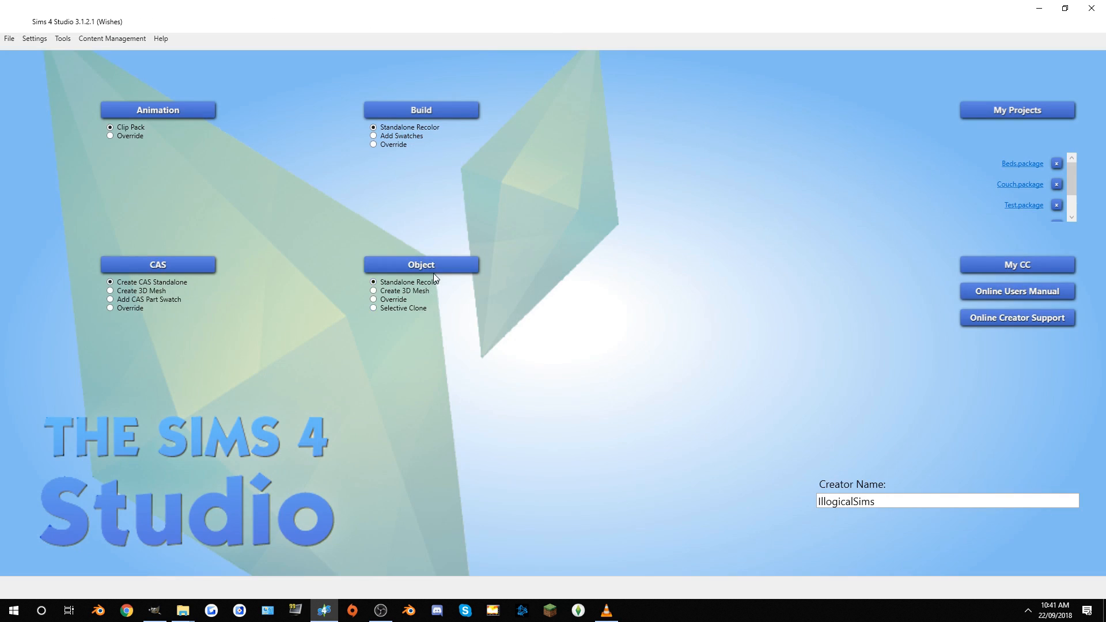
pyautogui.click(1019, 167)
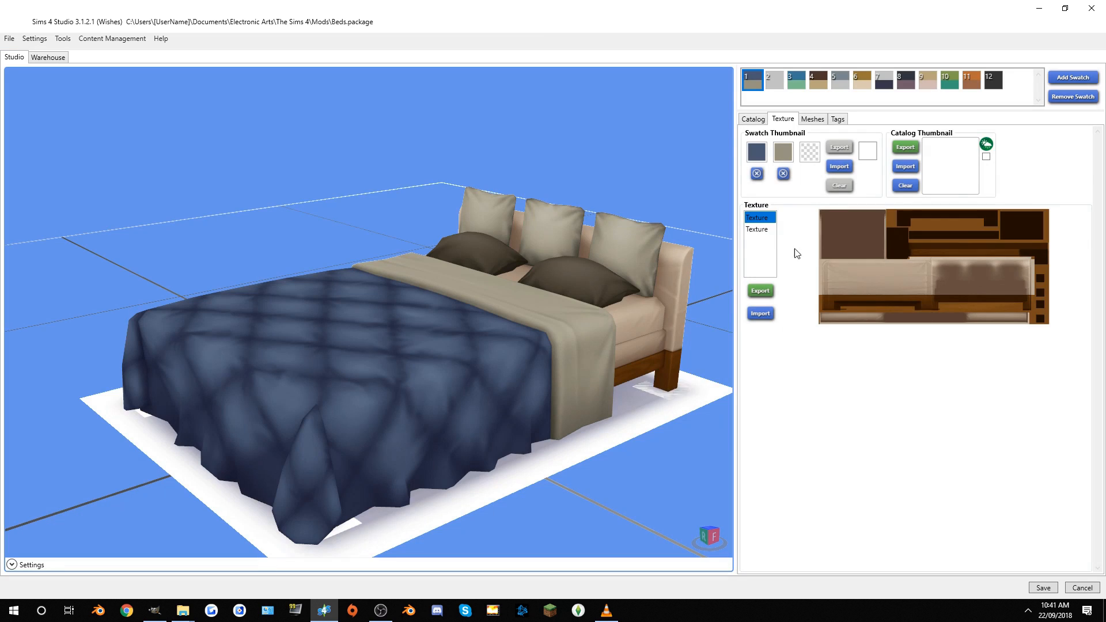
# Step: Compare the two textures belonging to the bed's blue first swatch
pyautogui.click(767, 231)
pyautogui.click(768, 218)
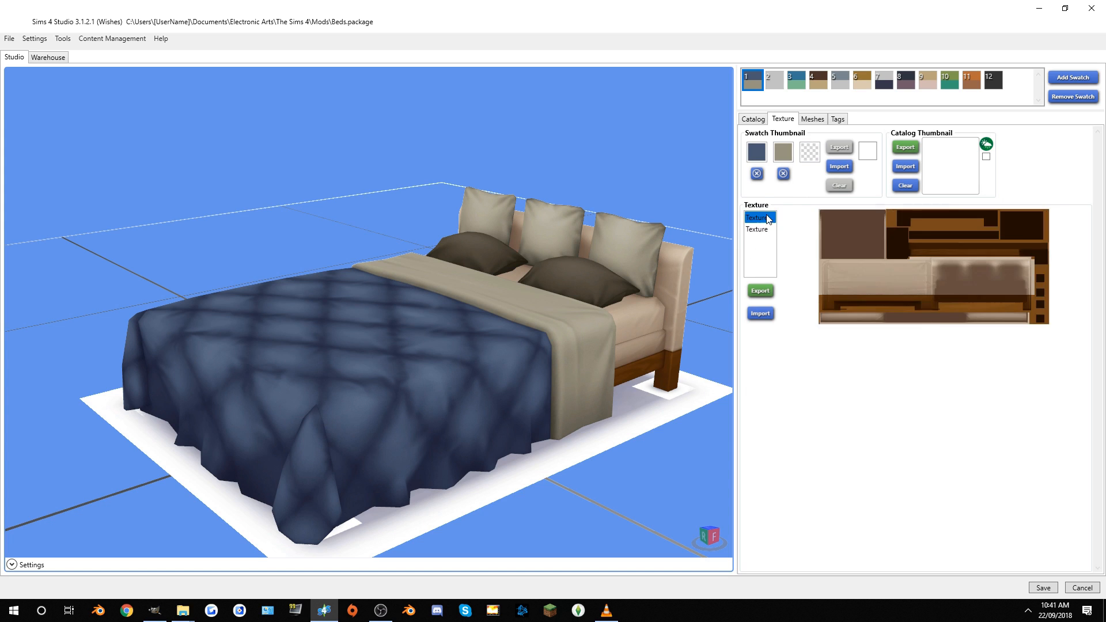
pyautogui.click(765, 231)
pyautogui.click(762, 218)
pyautogui.click(762, 231)
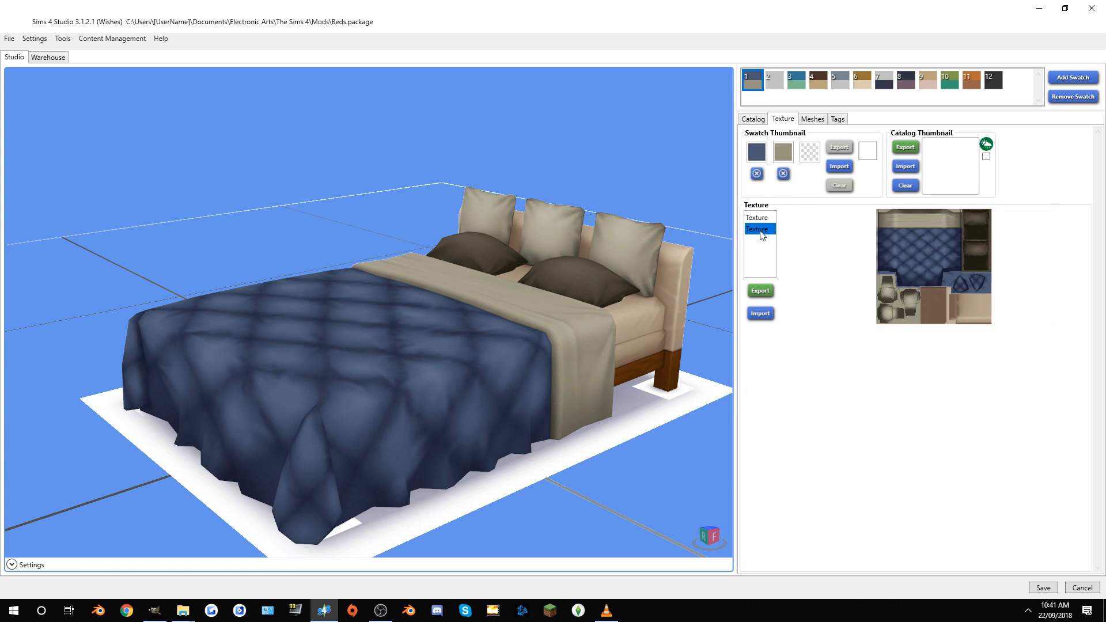
# Step: Switch to the light grey second swatch, compare its two textures and select the one containing the quilted bedding
pyautogui.click(770, 82)
pyautogui.click(766, 230)
pyautogui.click(761, 218)
pyautogui.click(771, 230)
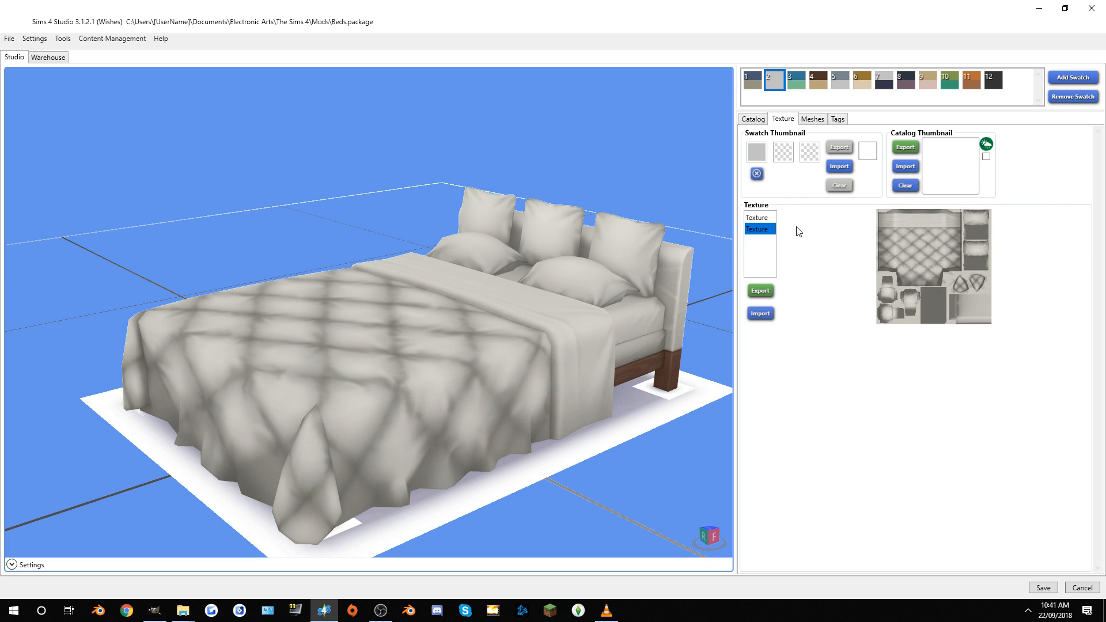
pyautogui.click(758, 219)
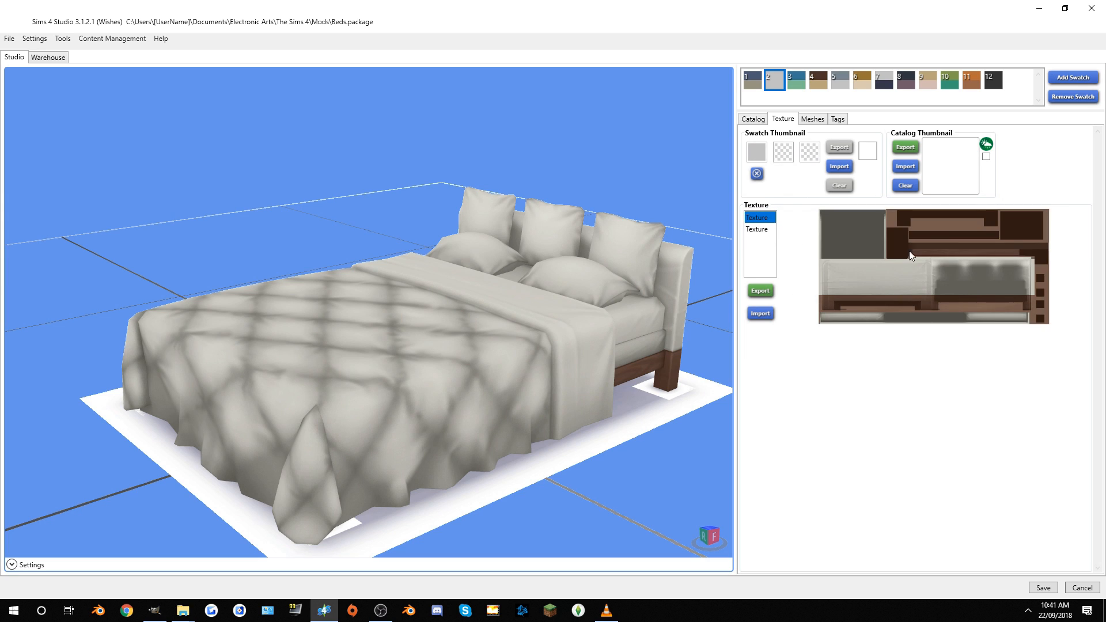
pyautogui.click(763, 230)
pyautogui.click(752, 219)
pyautogui.click(766, 231)
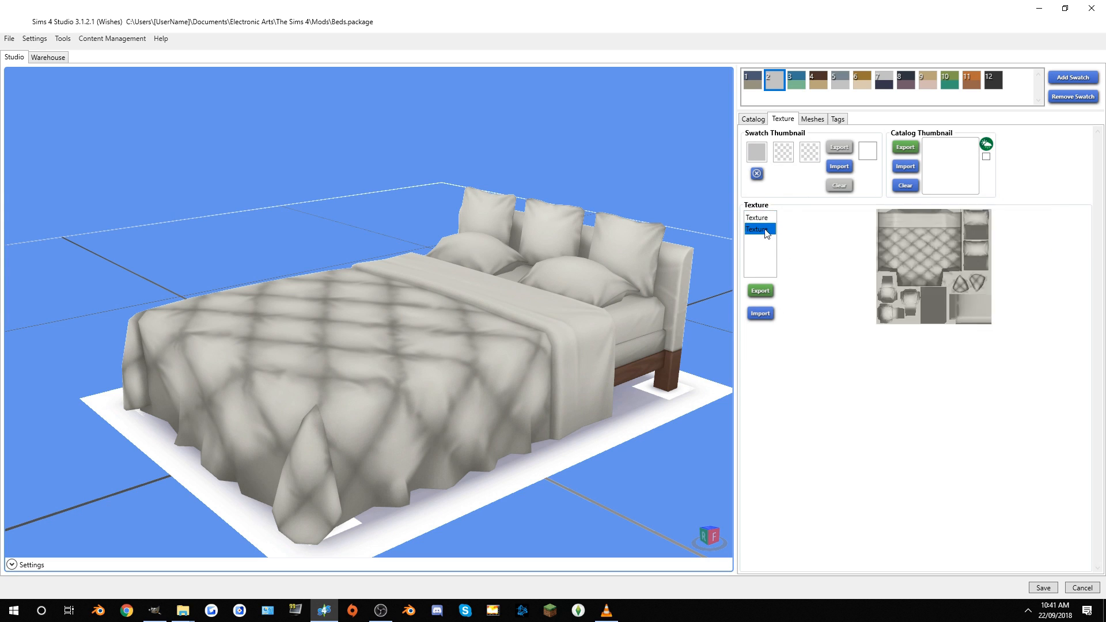
# Step: Export the light grey bedding texture, overwriting the existing BedBaseTexture.png
pyautogui.click(761, 291)
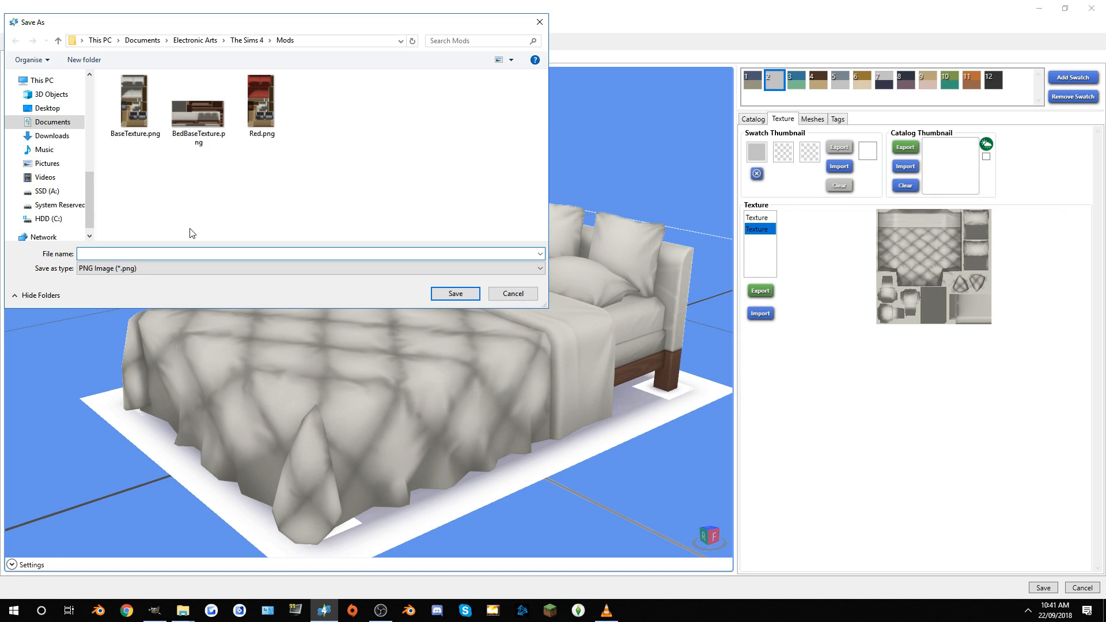
pyautogui.click(221, 143)
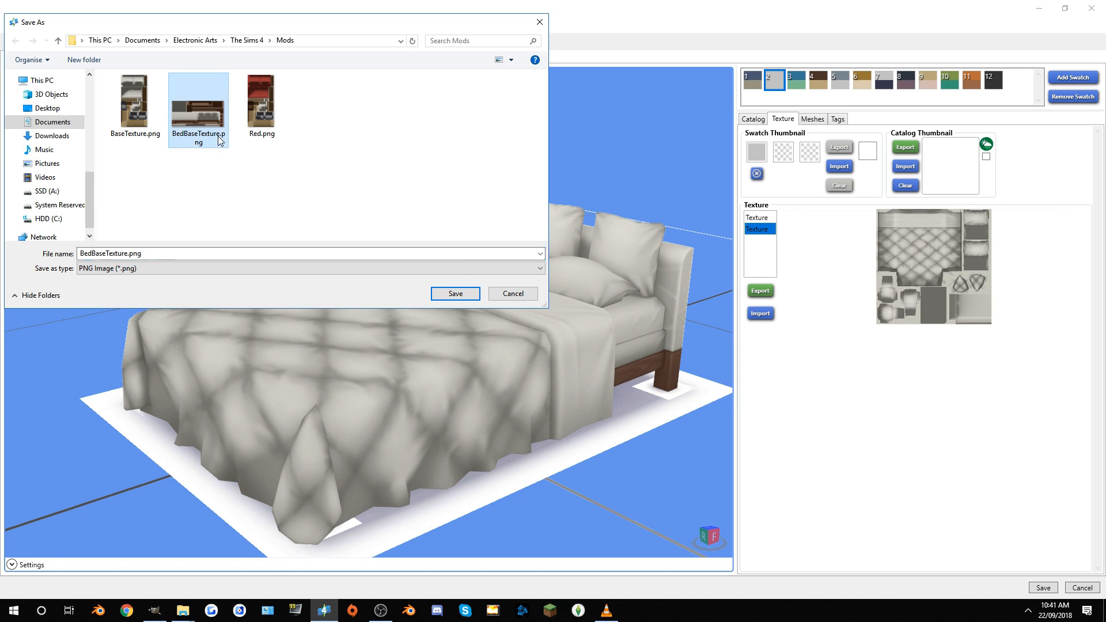
pyautogui.click(451, 292)
pyautogui.click(594, 345)
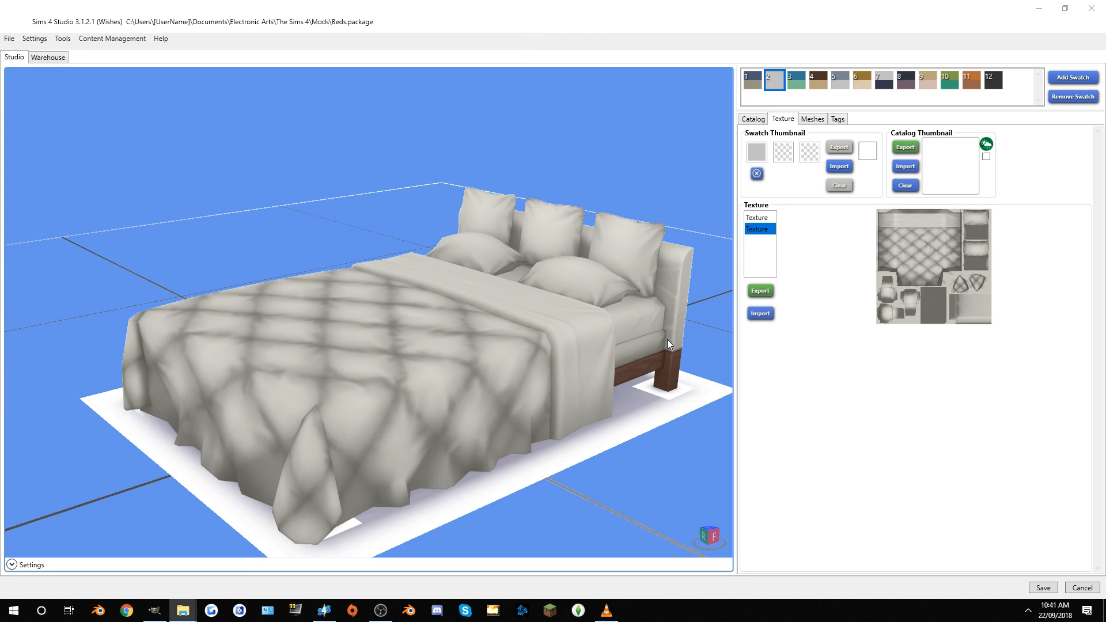
# Step: Remove every swatch except the blue first one and import a saved PNG from the Mods folder as its bedding texture
pyautogui.click(1071, 101)
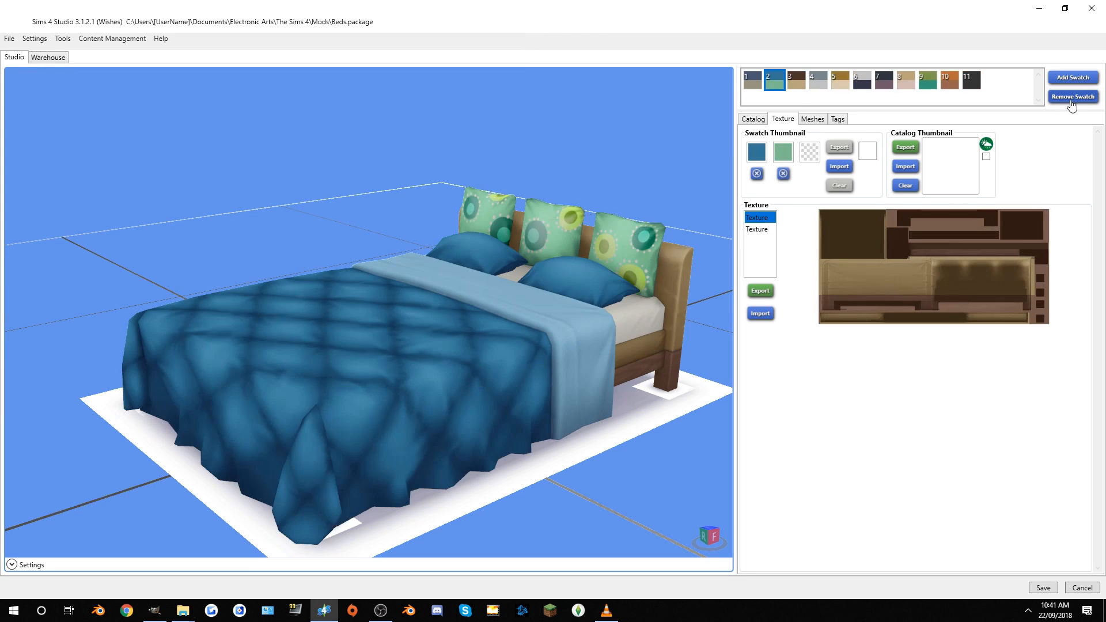
pyautogui.click(1071, 101)
pyautogui.click(1071, 101)
pyautogui.click(1071, 101)
pyautogui.click(1071, 100)
pyautogui.click(1072, 97)
pyautogui.click(1071, 98)
pyautogui.click(1072, 98)
pyautogui.click(1071, 98)
pyautogui.click(1072, 98)
pyautogui.click(1071, 97)
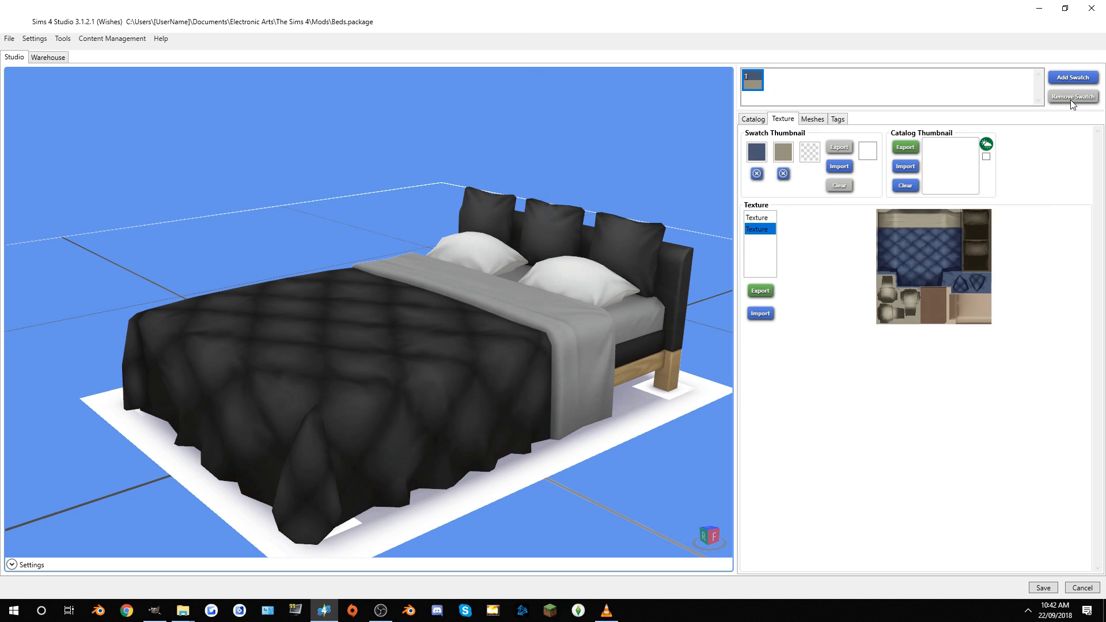
pyautogui.click(761, 313)
pyautogui.doubleClick(260, 137)
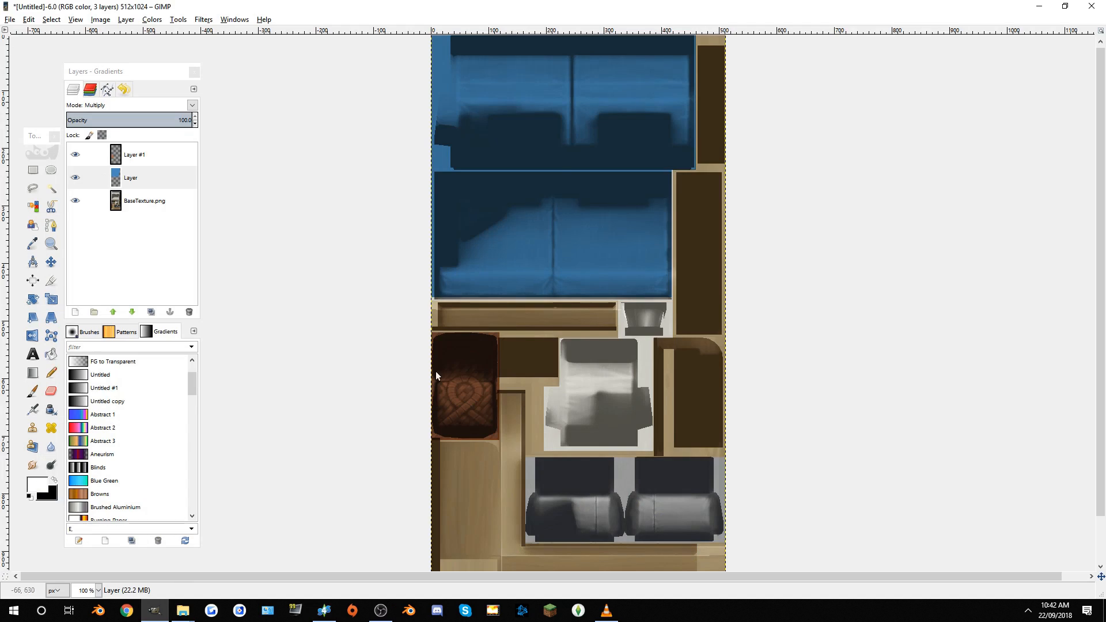
# Step: Switch to GIMP, close the couch image without saving and open BedBaseTexture.png
pyautogui.click(155, 610)
pyautogui.click(1091, 6)
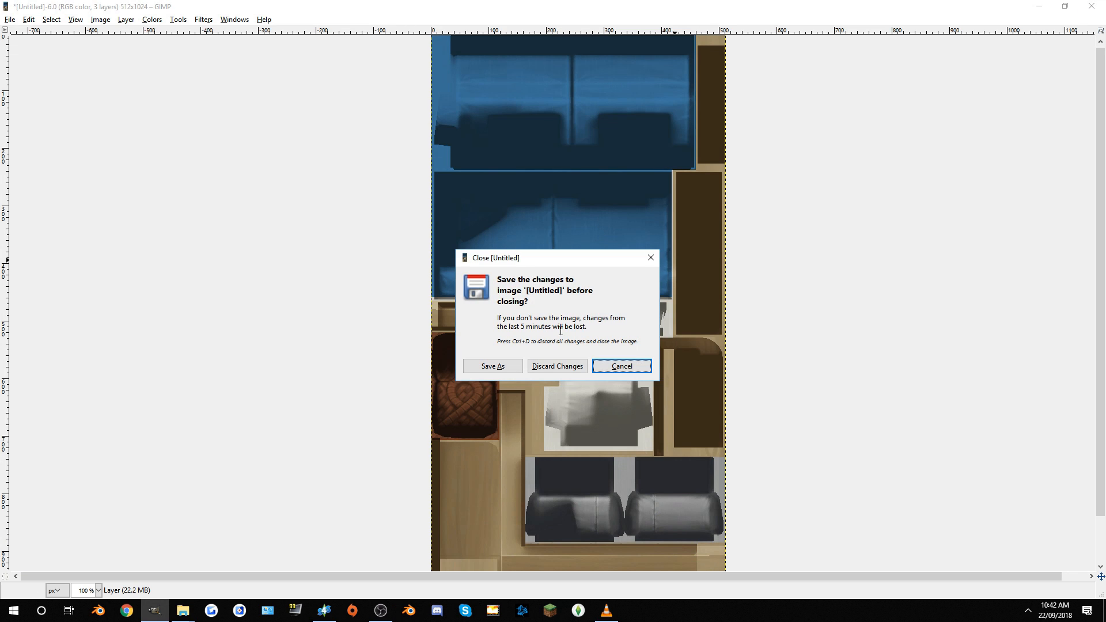
pyautogui.click(552, 372)
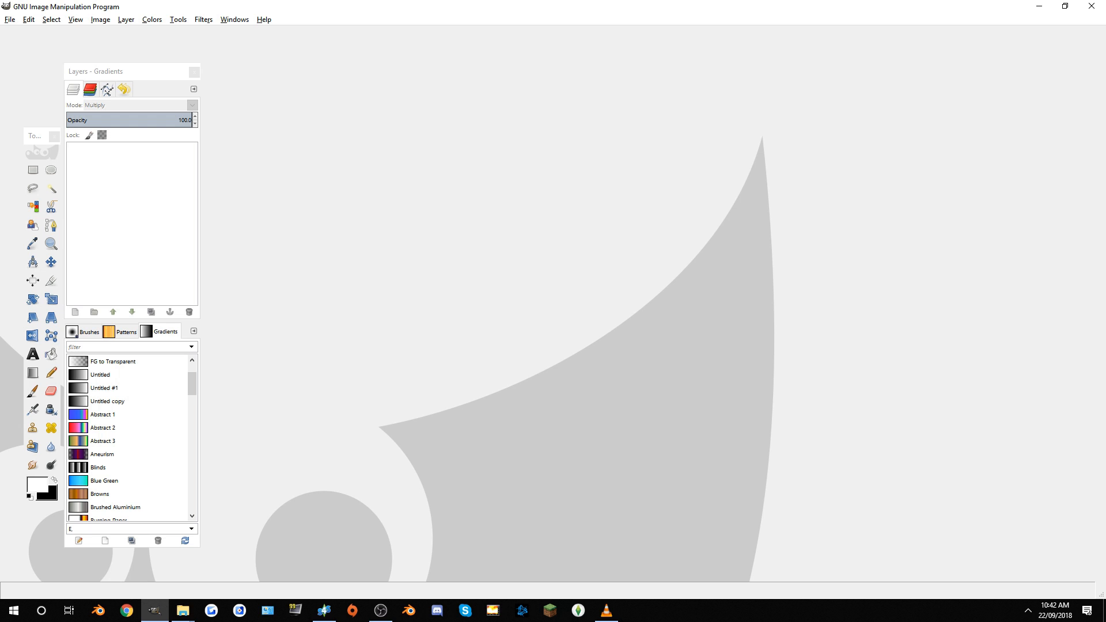
pyautogui.moveTo(611, 174); pyautogui.dragTo(612, 173)
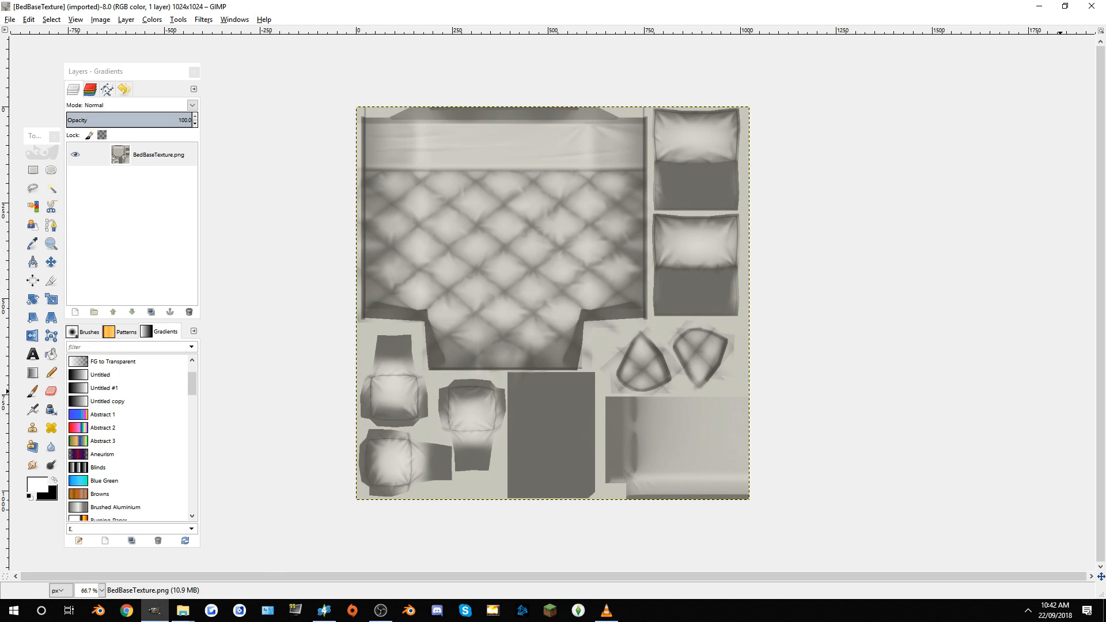
# Step: Add Pattern.png as a new layer above the BedBaseTexture.png layer and make it active
pyautogui.hotkey('alt', 'Tab')
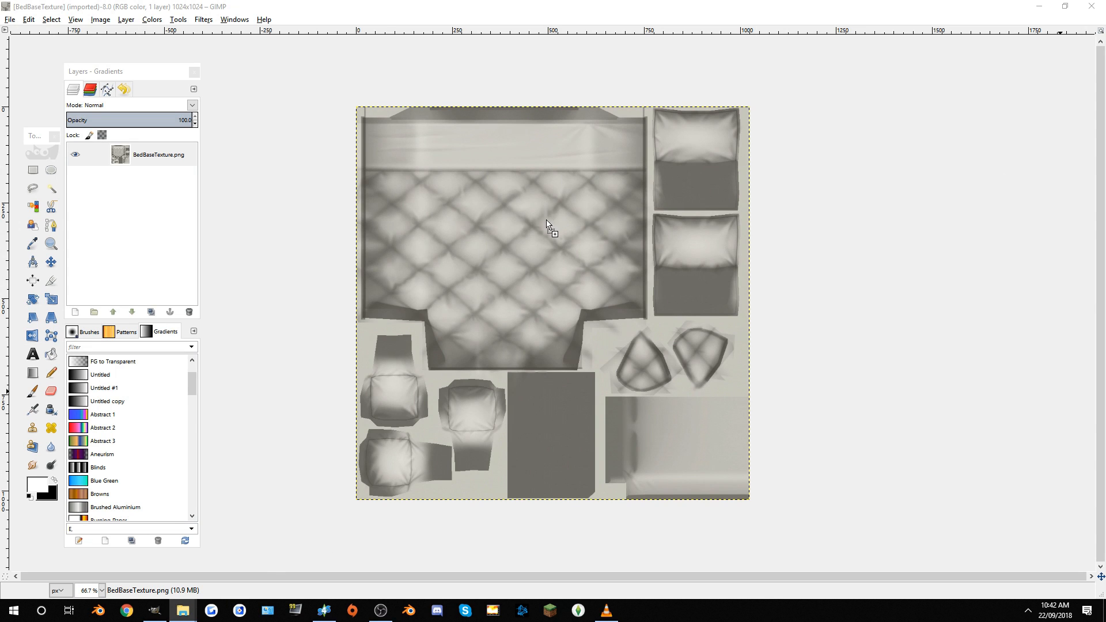
pyautogui.moveTo(546, 219); pyautogui.dragTo(547, 222)
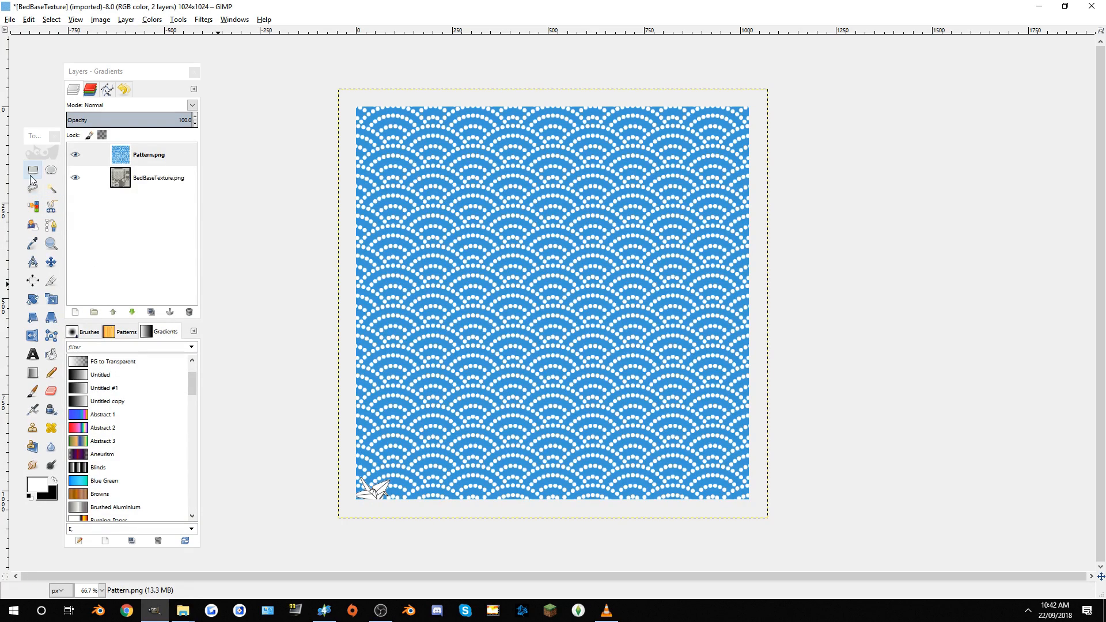
pyautogui.click(89, 153)
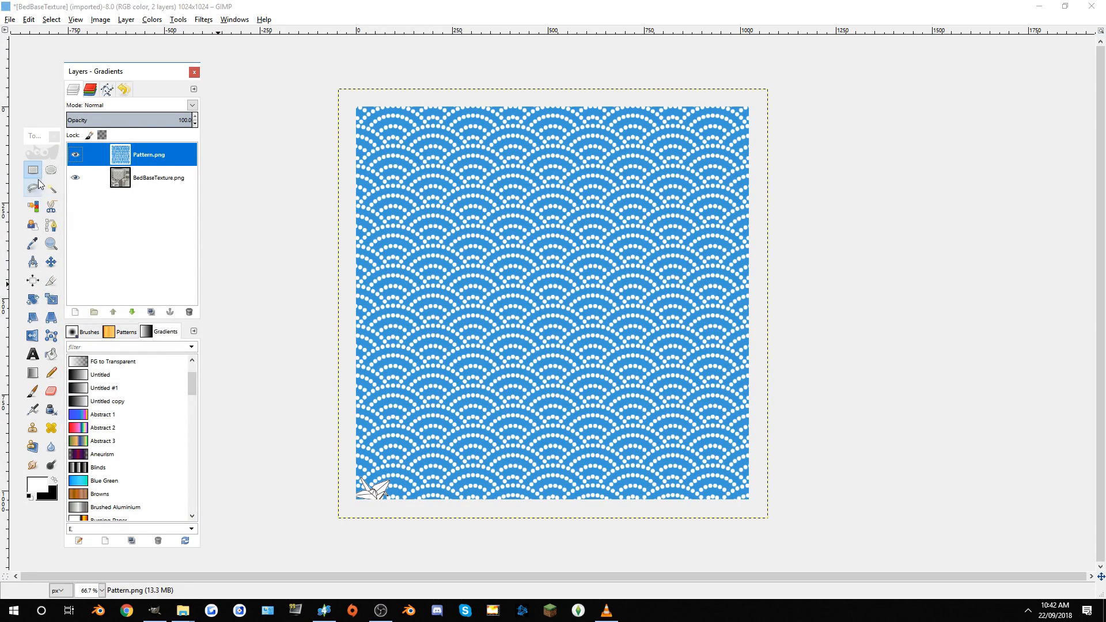
# Step: Try scaling the pattern layer down and moving it toward the bedspread, then undo both changes
pyautogui.click(51, 299)
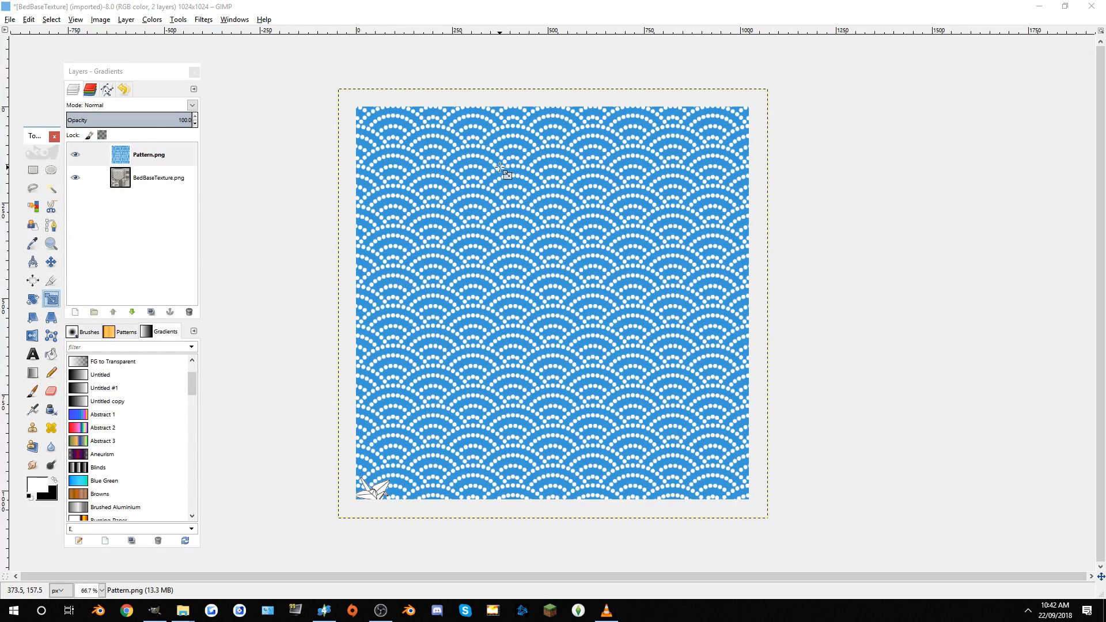
pyautogui.moveTo(374, 112); pyautogui.dragTo(554, 298)
pyautogui.click(240, 395)
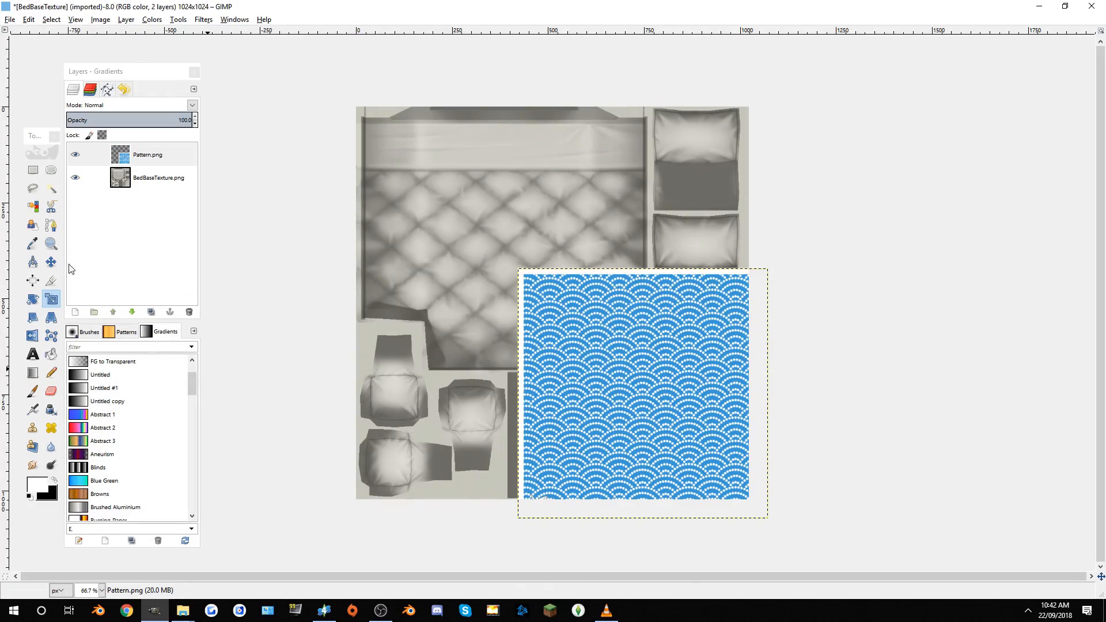
pyautogui.click(52, 263)
pyautogui.moveTo(633, 402); pyautogui.dragTo(467, 268)
pyautogui.hotkey('ctrl', 'z')
pyautogui.hotkey('ctrl', 'z')
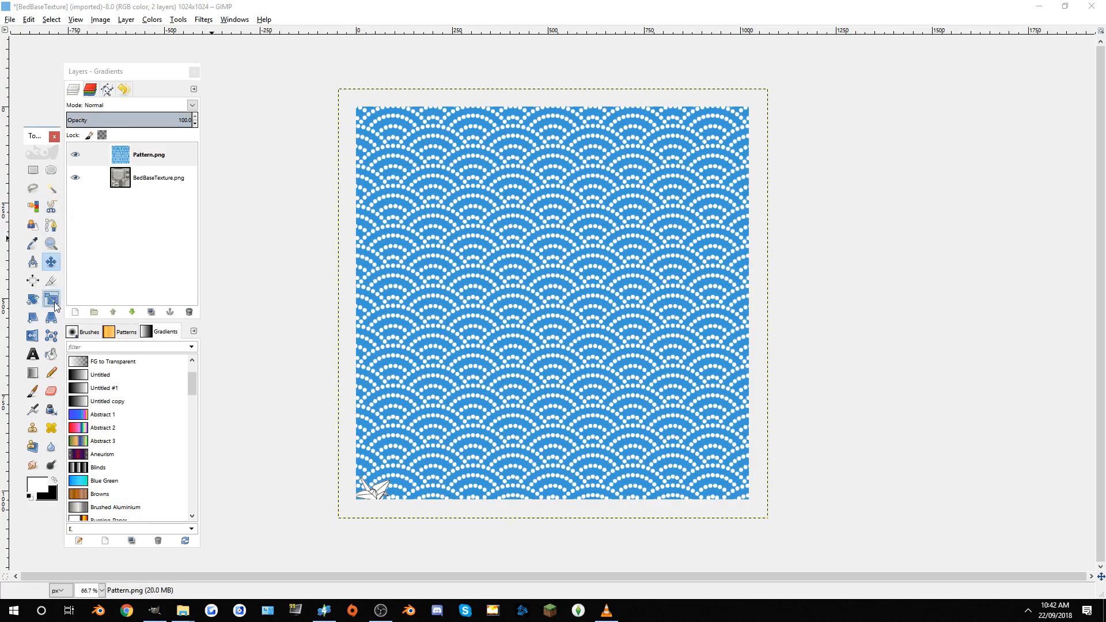
# Step: Scale the pattern layer to 836 × 836 px and move it into the lower-right part of the image
pyautogui.click(55, 305)
pyautogui.moveTo(395, 147); pyautogui.dragTo(491, 258)
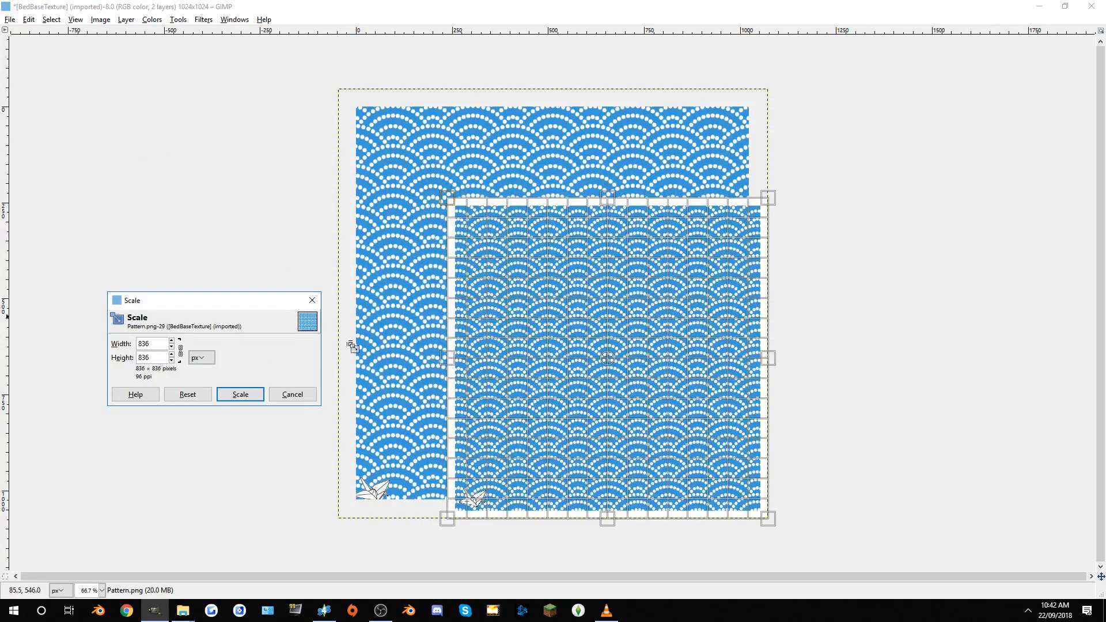
pyautogui.click(240, 394)
pyautogui.click(51, 263)
pyautogui.moveTo(604, 367); pyautogui.dragTo(726, 433)
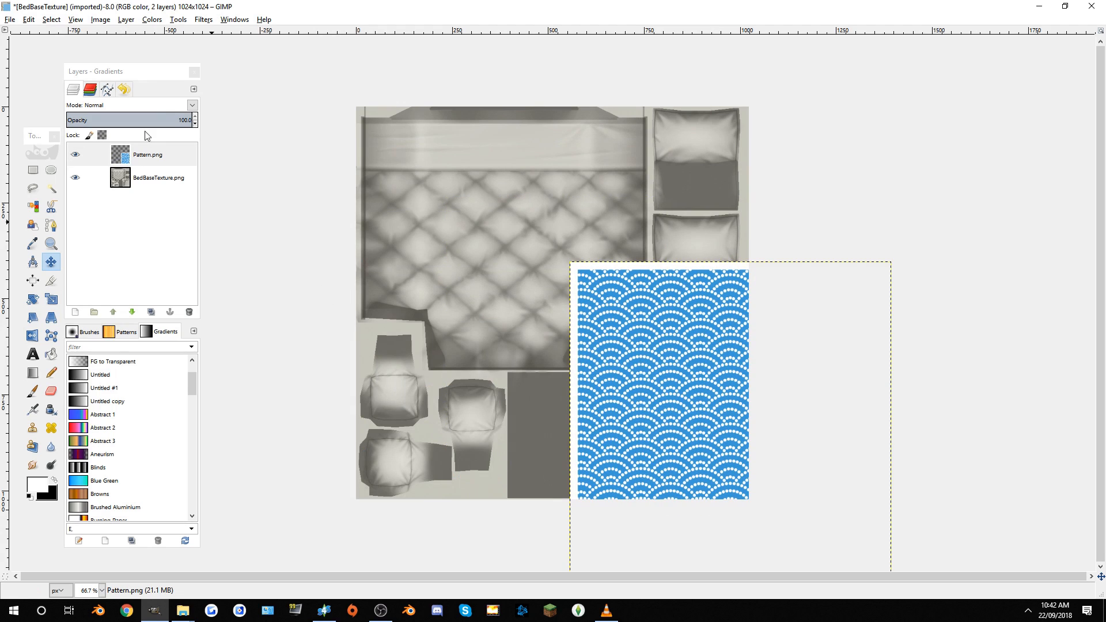
# Step: Lower the pattern layer's opacity to about 48 and move the layer over the quilted bedspread
pyautogui.click(167, 121)
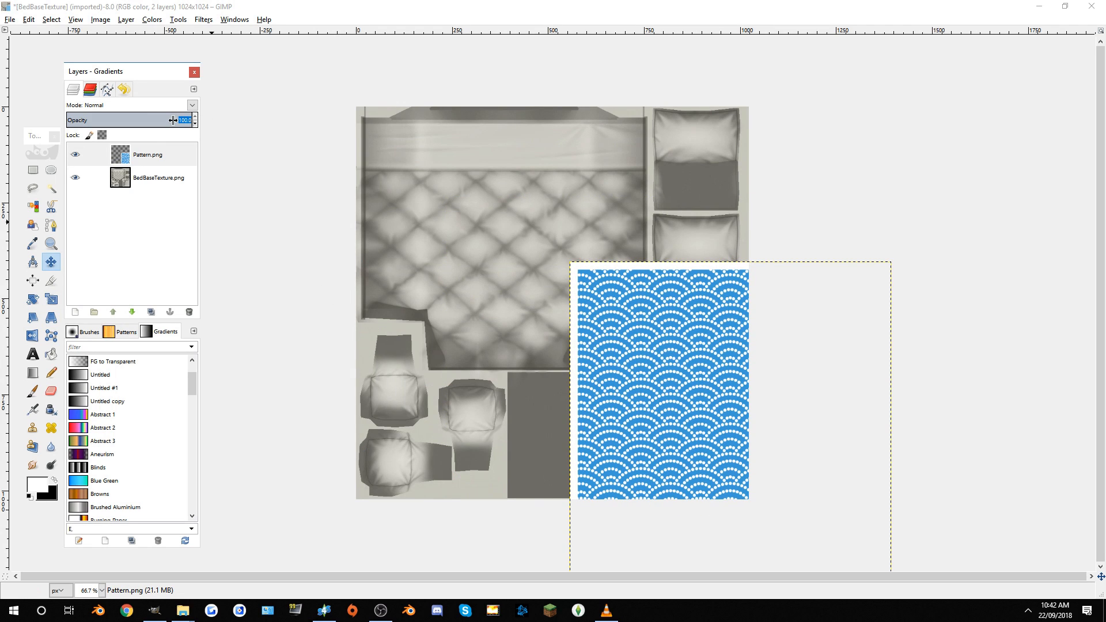
pyautogui.moveTo(173, 120); pyautogui.dragTo(127, 123)
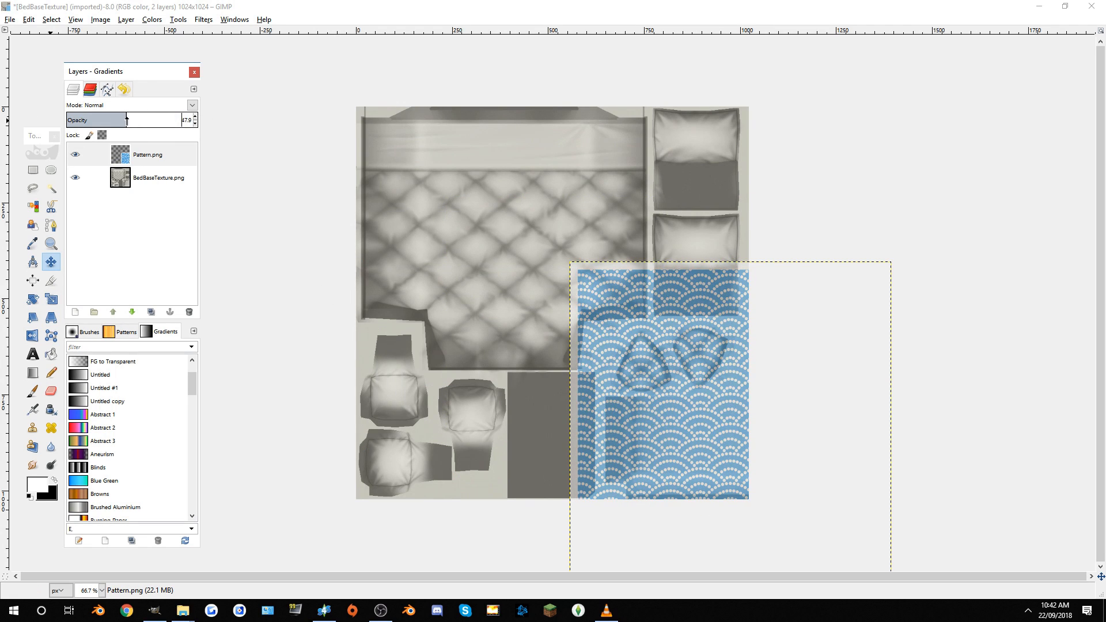
pyautogui.moveTo(651, 313); pyautogui.dragTo(464, 255)
# Step: Reduce the pattern layer's opacity to 20.5 and align its upper edge with the start of the quilted area
pyautogui.scroll(2, 333, 156)
pyautogui.click(122, 119)
pyautogui.moveTo(122, 120); pyautogui.dragTo(90, 119)
pyautogui.moveTo(430, 215); pyautogui.dragTo(648, 180)
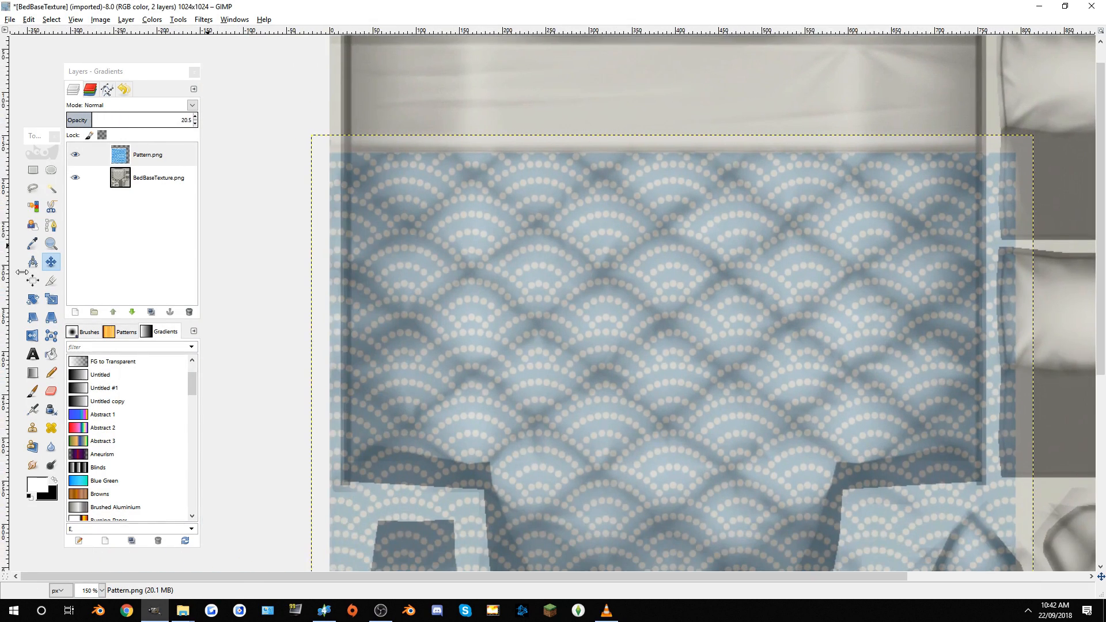
# Step: Outline the patterned bedspread section with a closed polygonal Free Select selection, following its stepped lower edge
pyautogui.click(36, 184)
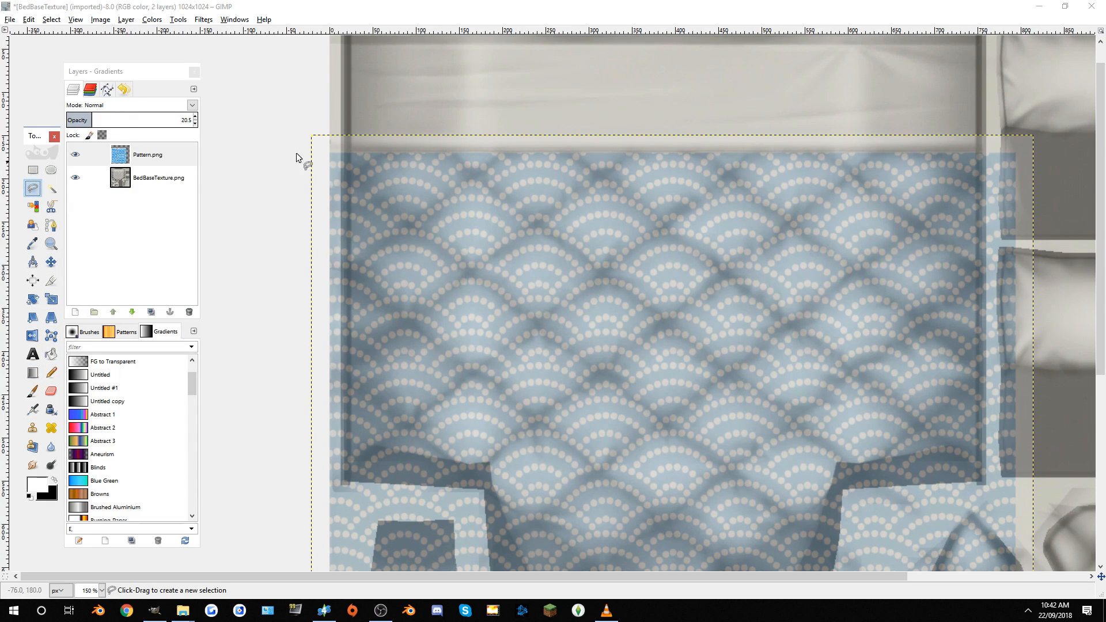
pyautogui.click(333, 150)
pyautogui.scroll(-5, 355, 302)
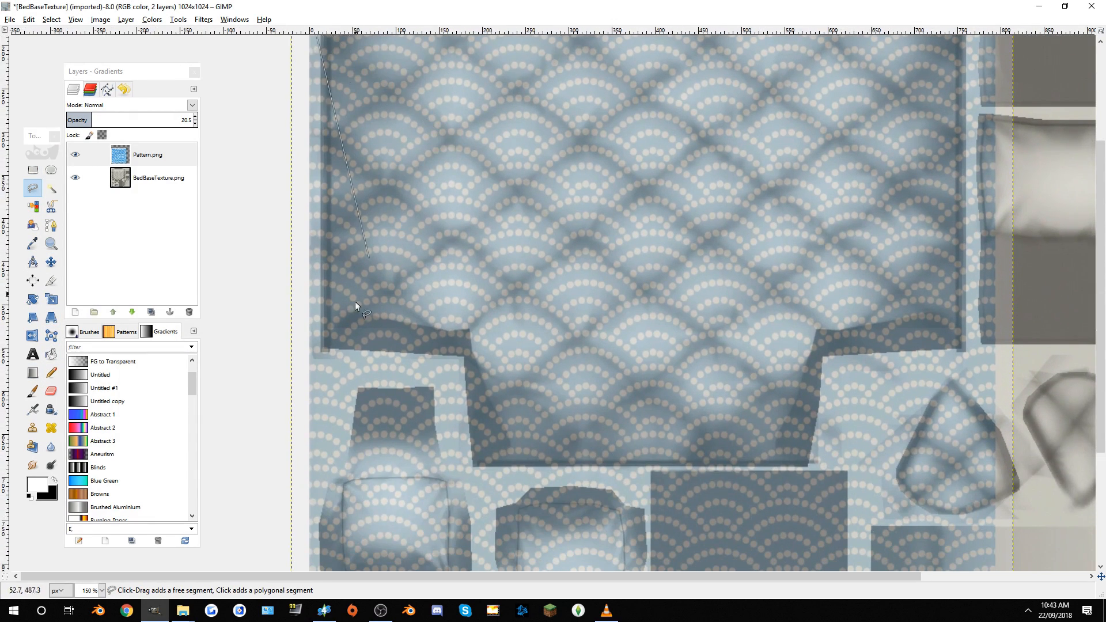
pyautogui.click(315, 361)
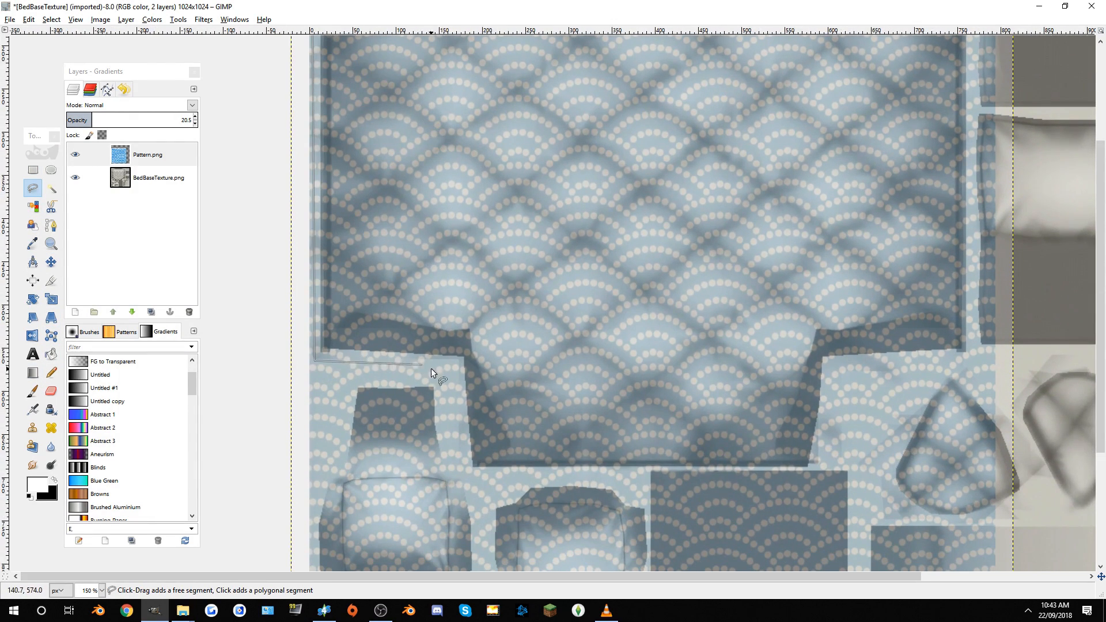
pyautogui.click(476, 483)
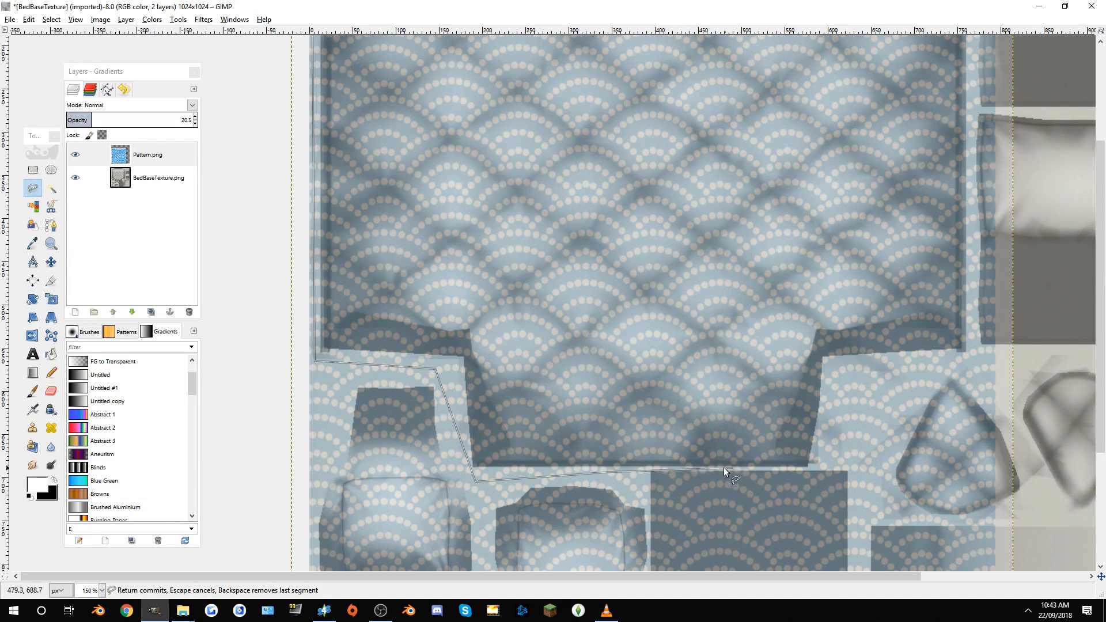
pyautogui.click(691, 466)
pyautogui.click(845, 470)
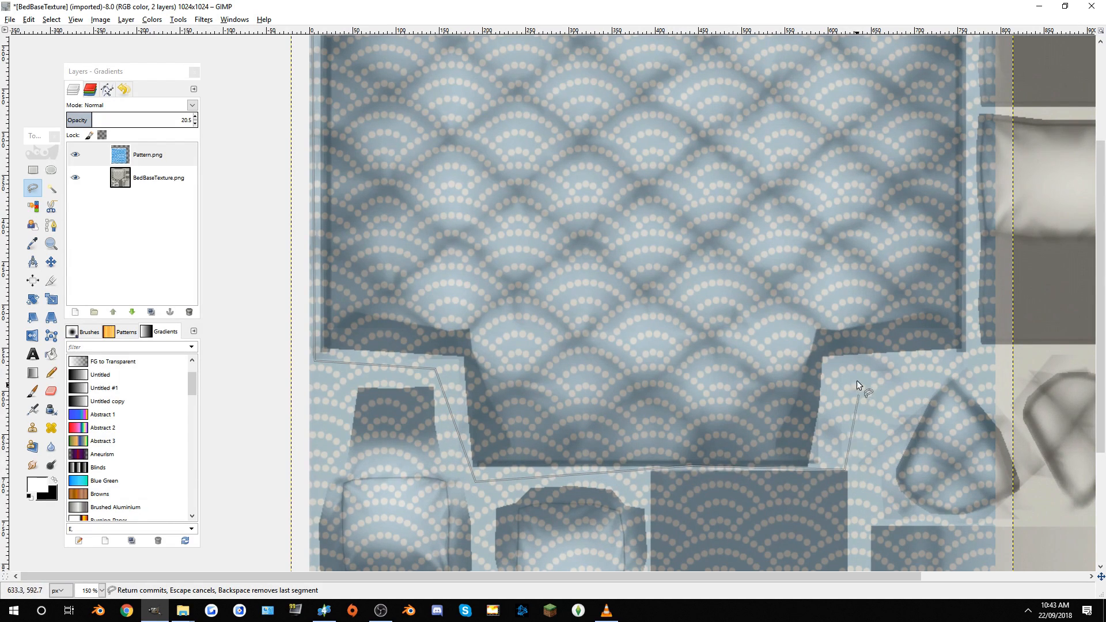
pyautogui.click(851, 373)
pyautogui.click(967, 352)
pyautogui.moveTo(965, 282); pyautogui.dragTo(820, 520)
pyautogui.click(821, 256)
pyautogui.moveTo(653, 274)
pyautogui.mouseDown()
pyautogui.moveTo(922, 267)
pyautogui.moveTo(743, 246)
pyautogui.mouseUp()
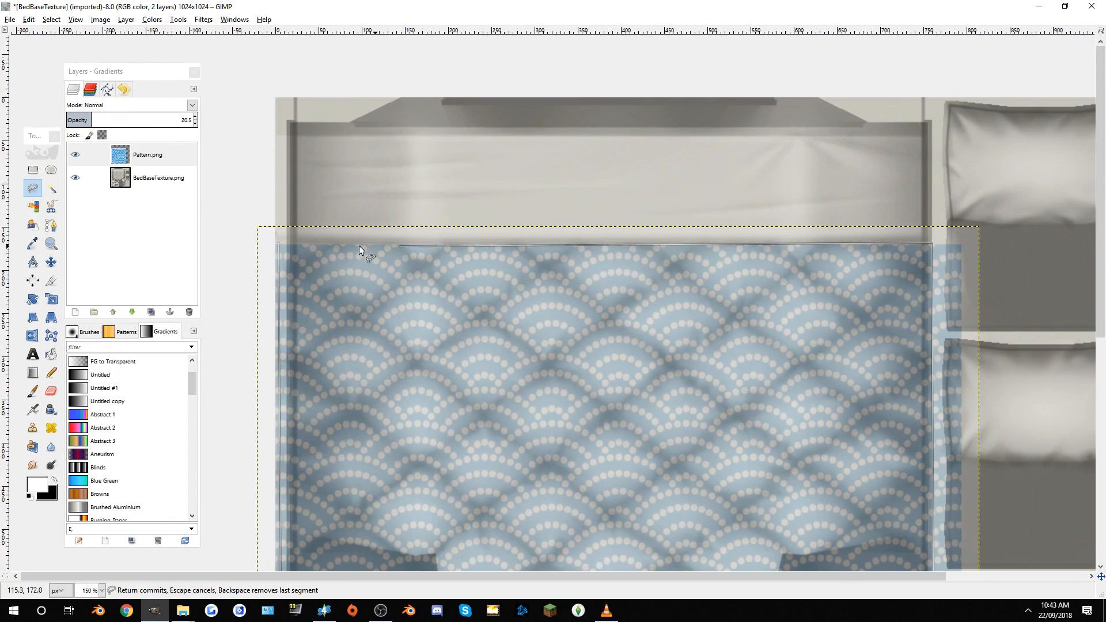
pyautogui.click(278, 243)
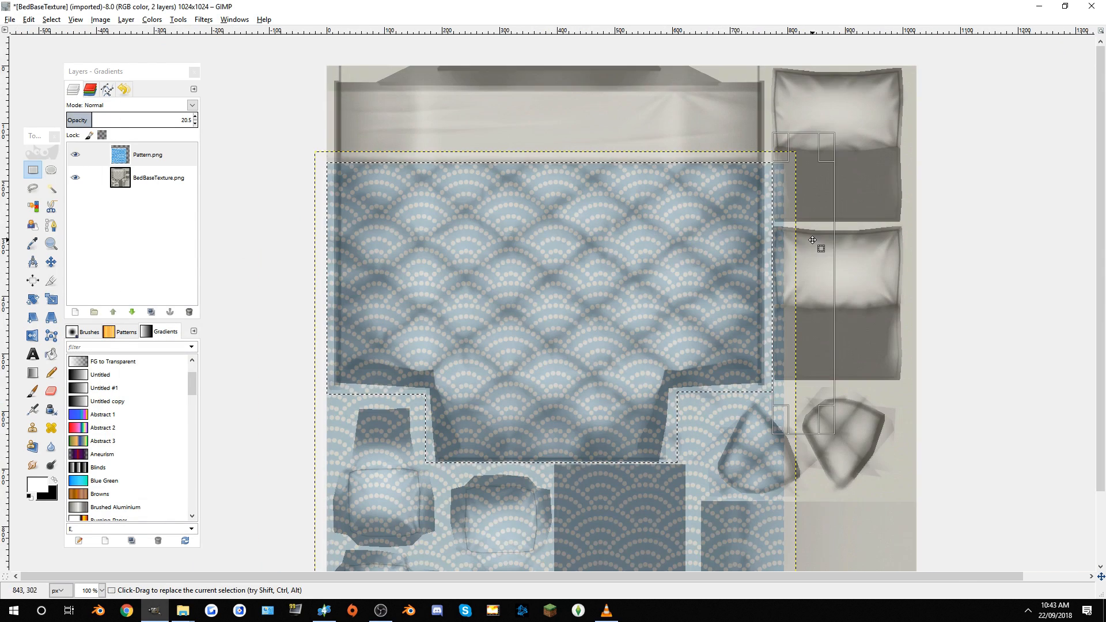
# Step: Invert the bedspread selection and delete the pattern layer's pixels outside the bedspread
pyautogui.moveTo(632, 292); pyautogui.dragTo(573, 231)
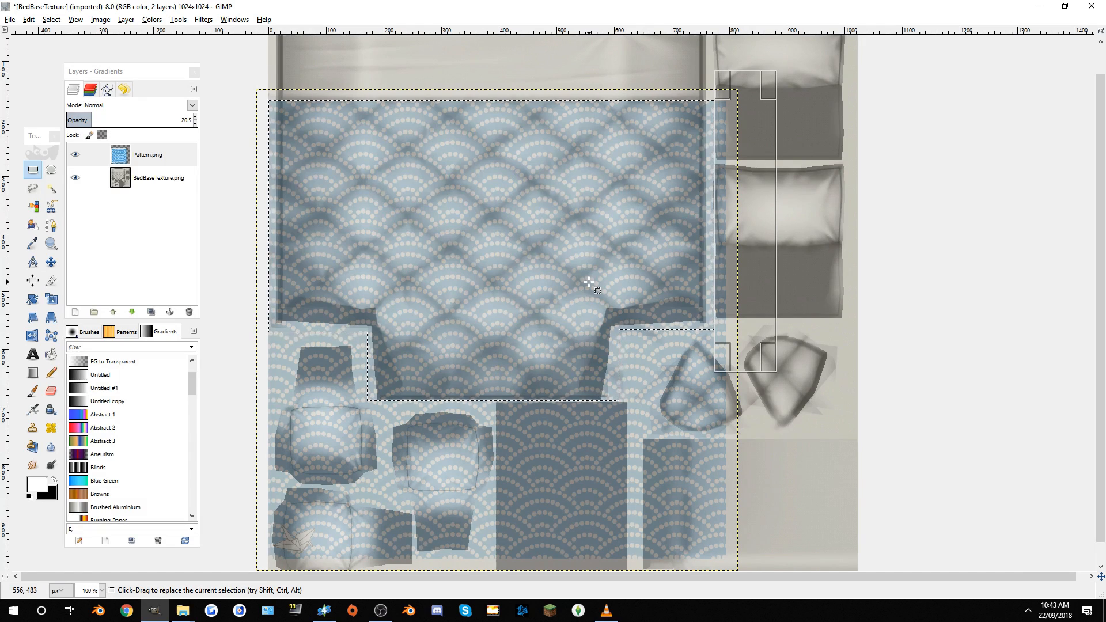
pyautogui.hotkey('ctrl', 'x')
pyautogui.hotkey('ctrl', 'z')
pyautogui.hotkey('ctrl', 'i')
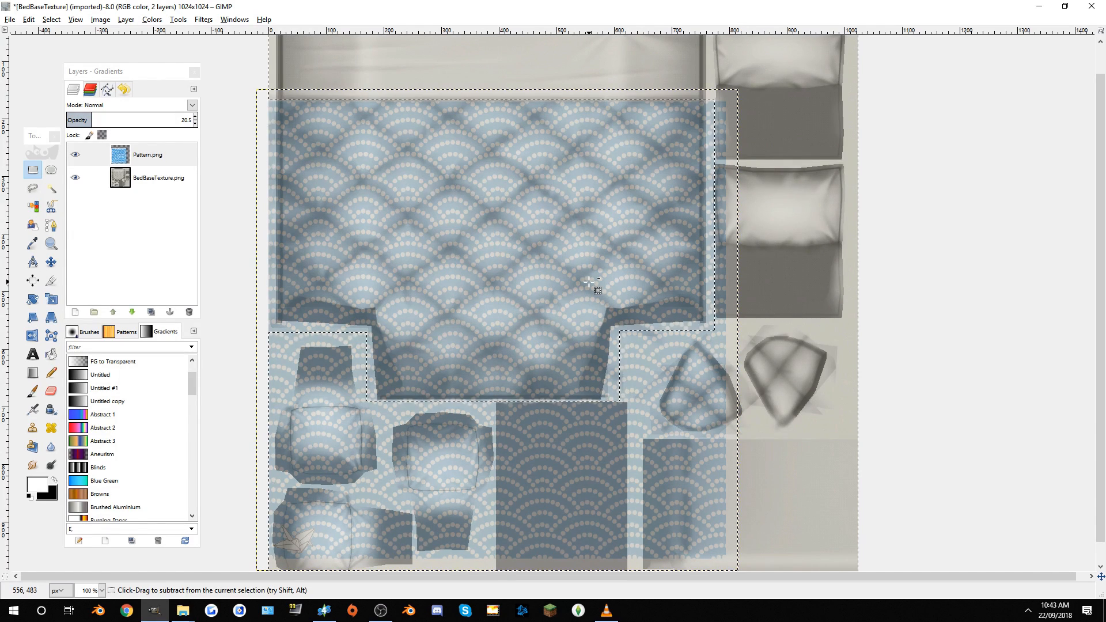
pyautogui.press('Delete')
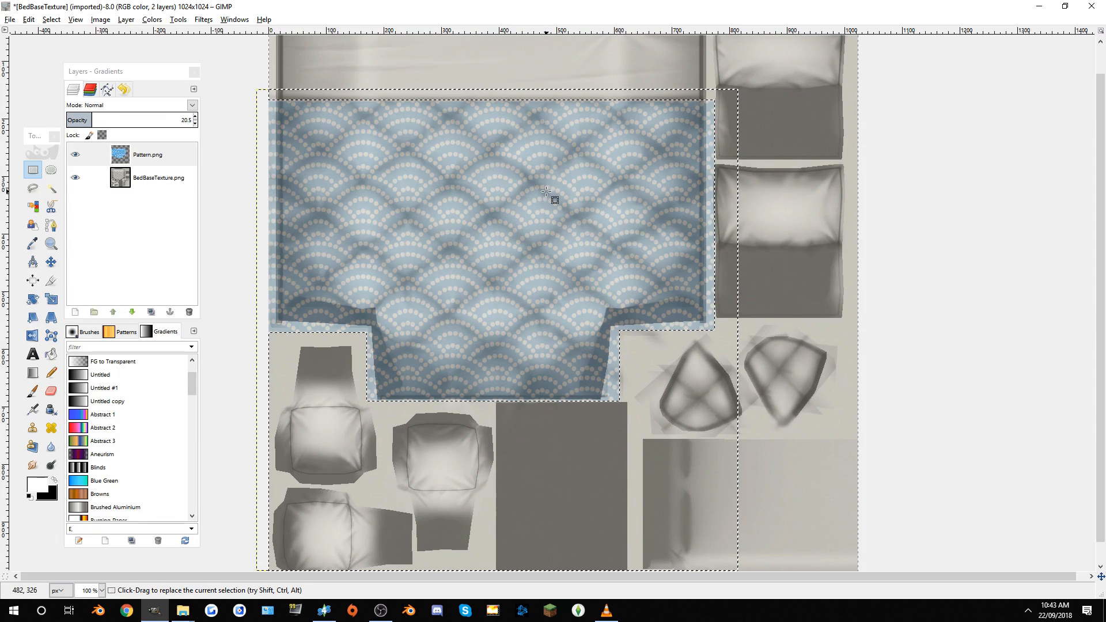
# Step: Raise the pattern layer's opacity to 100 and set its blend mode to Multiply
pyautogui.click(113, 160)
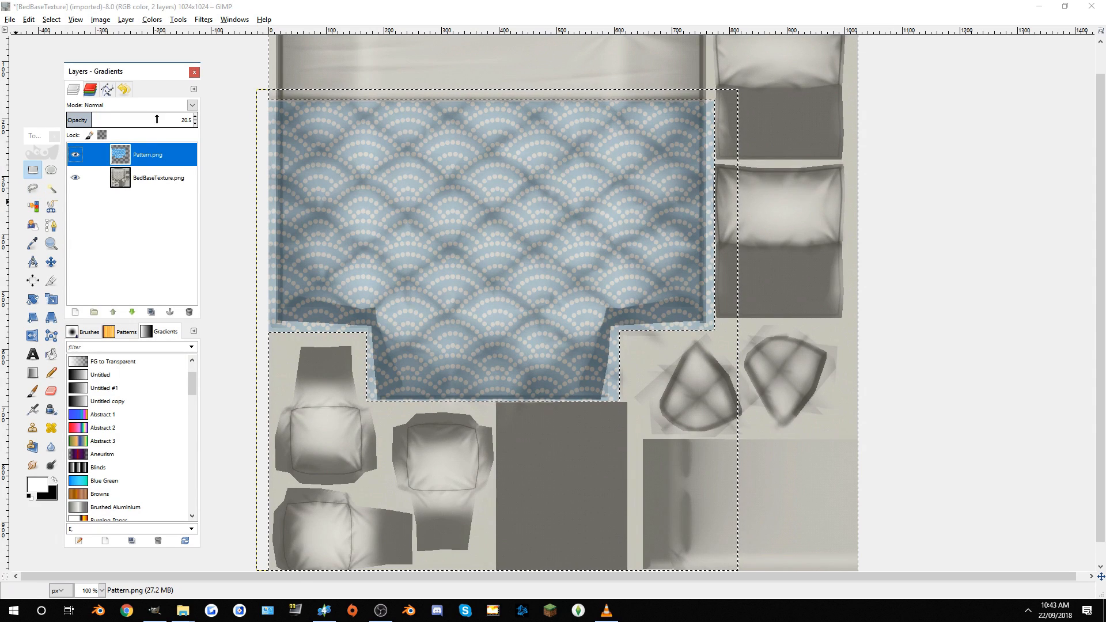
pyautogui.click(94, 120)
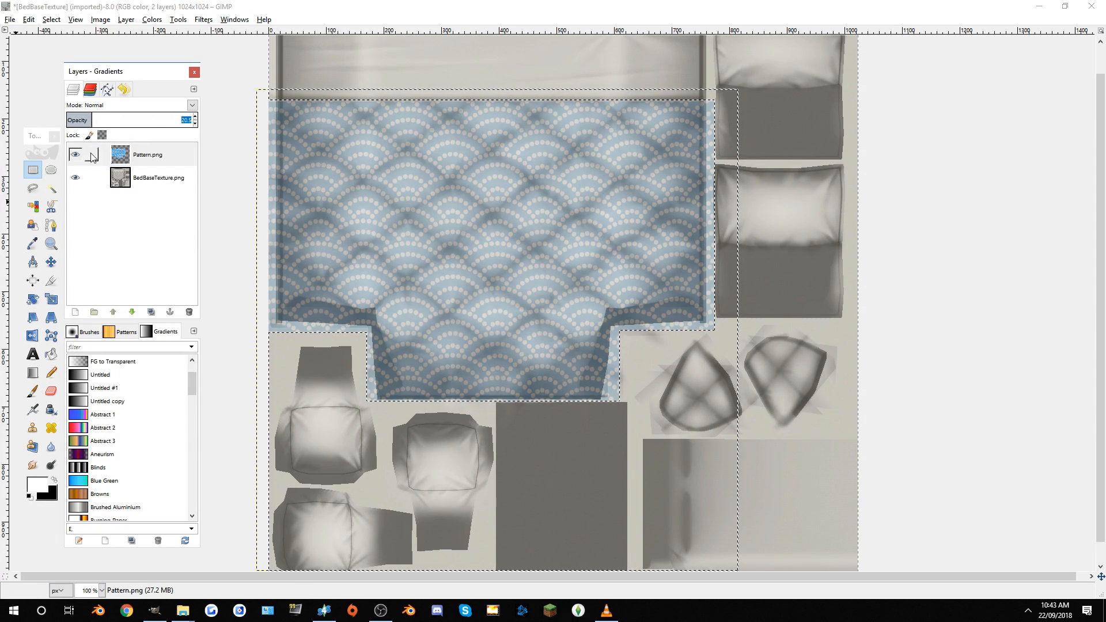
pyautogui.moveTo(95, 120); pyautogui.dragTo(198, 119)
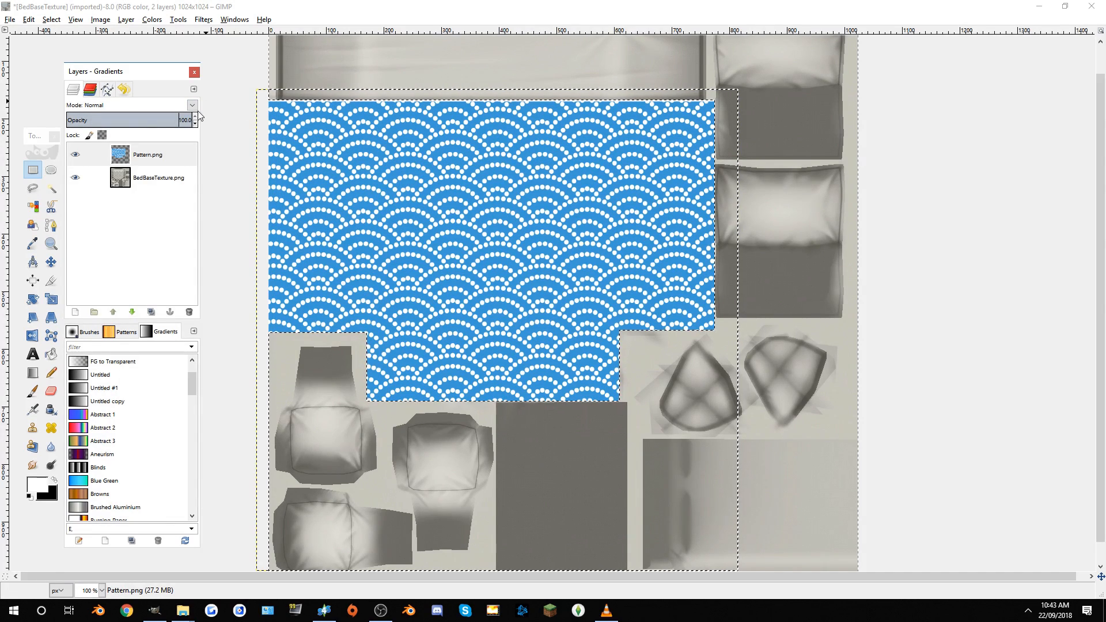
pyautogui.click(190, 104)
pyautogui.click(109, 219)
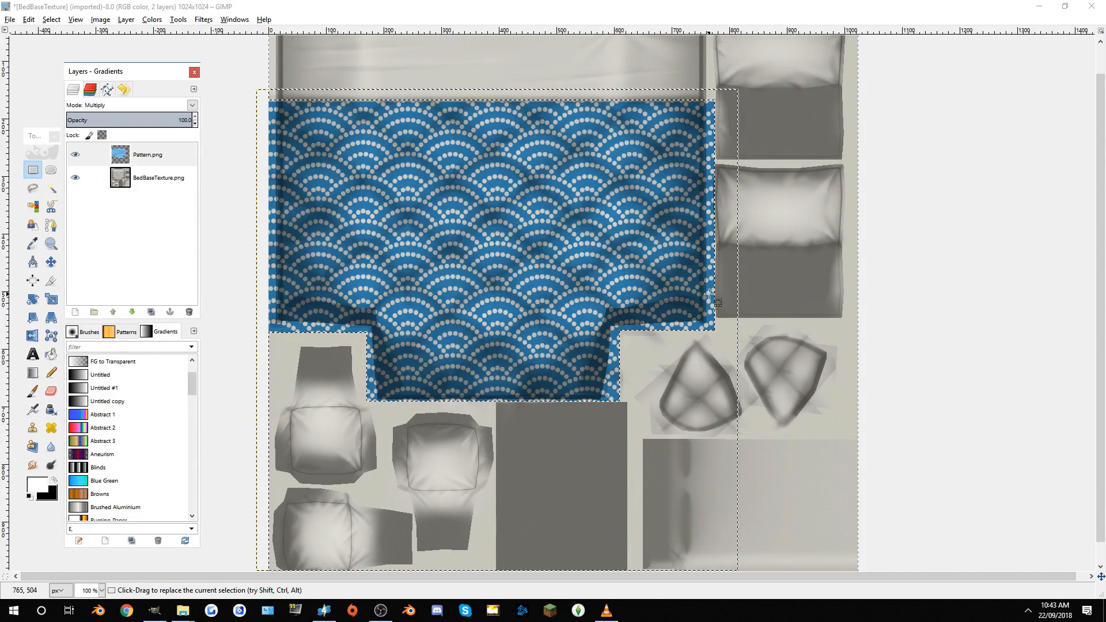
# Step: Lower the opacity of the multiplied pattern layer to 53.8
pyautogui.scroll(3, 710, 293)
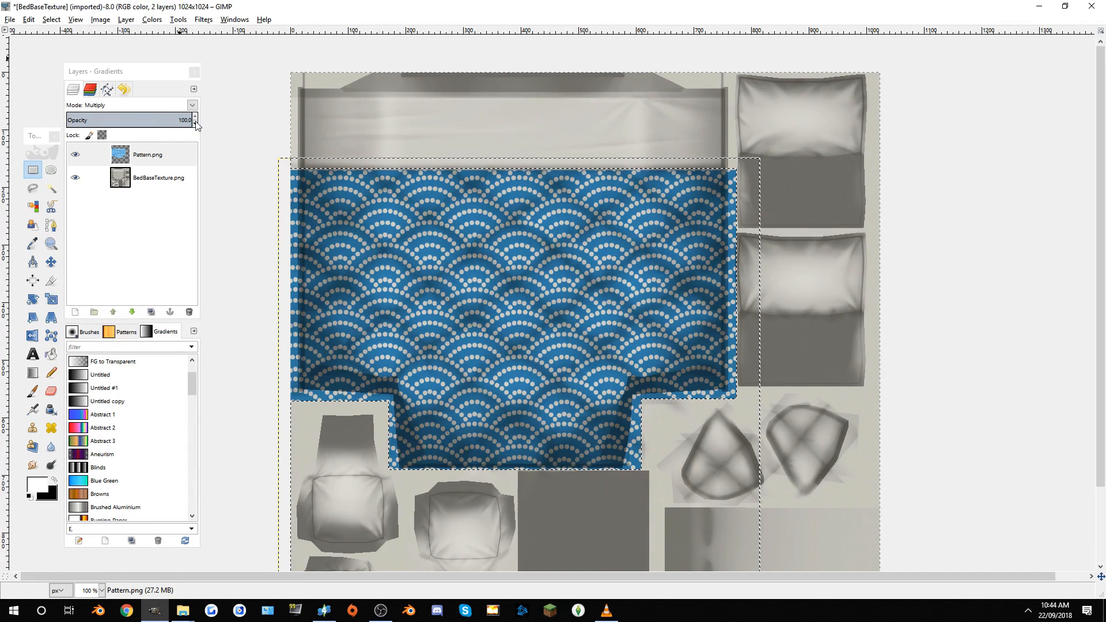
pyautogui.click(175, 119)
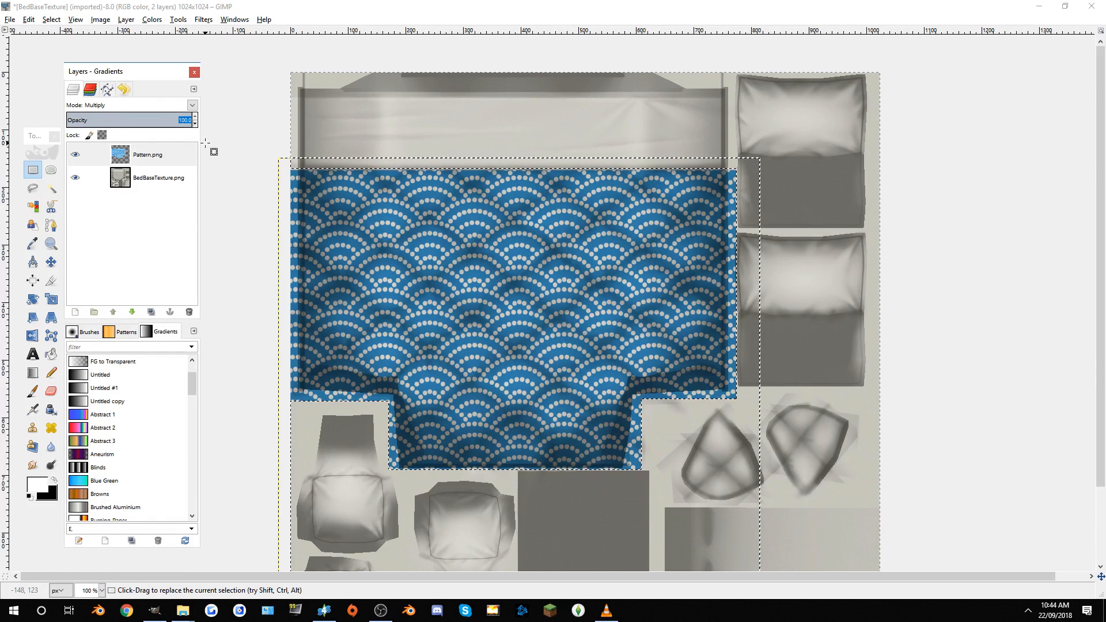
pyautogui.moveTo(196, 120); pyautogui.dragTo(112, 127)
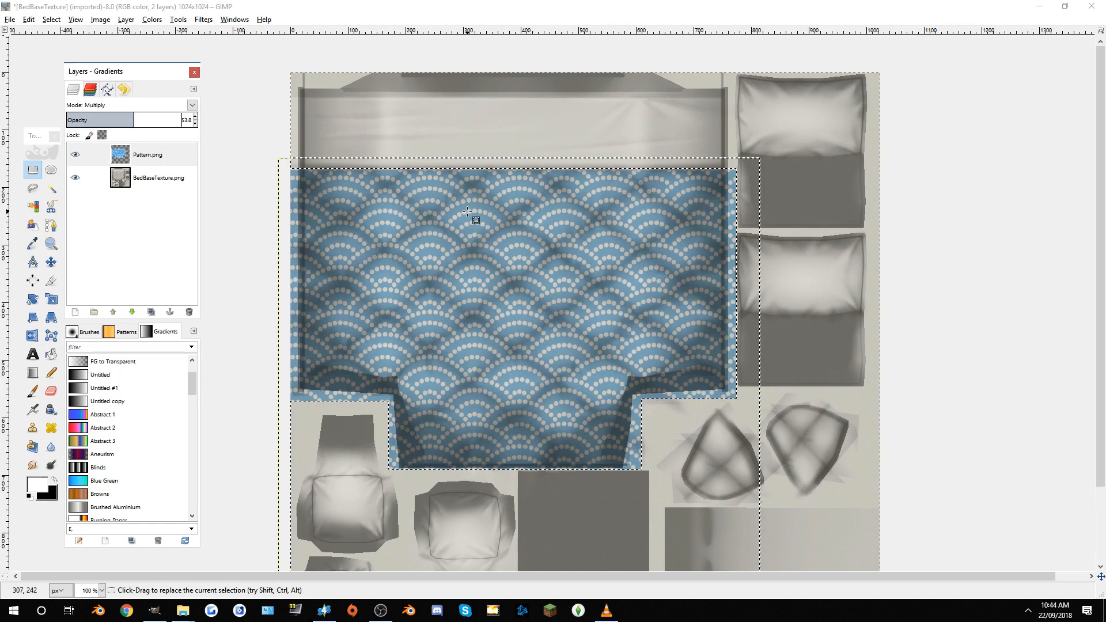
# Step: Export the edited bed texture as Blue.png in the Mods folder with the default PNG options
pyautogui.hotkey('ctrl', 'shift', 'e')
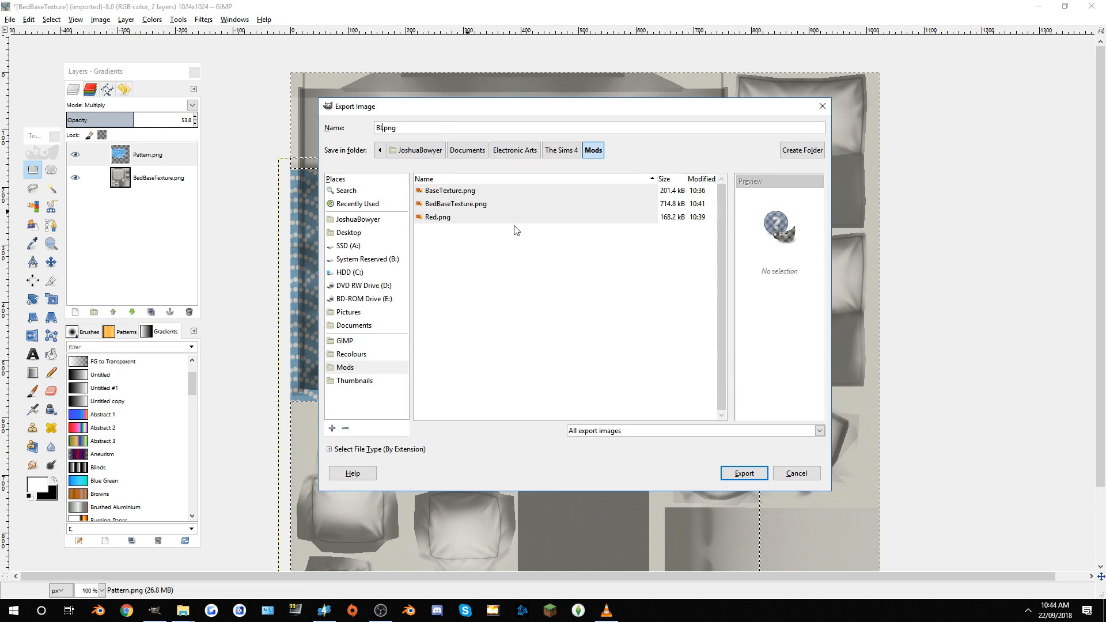
pyautogui.press('Return')
pyautogui.click(556, 411)
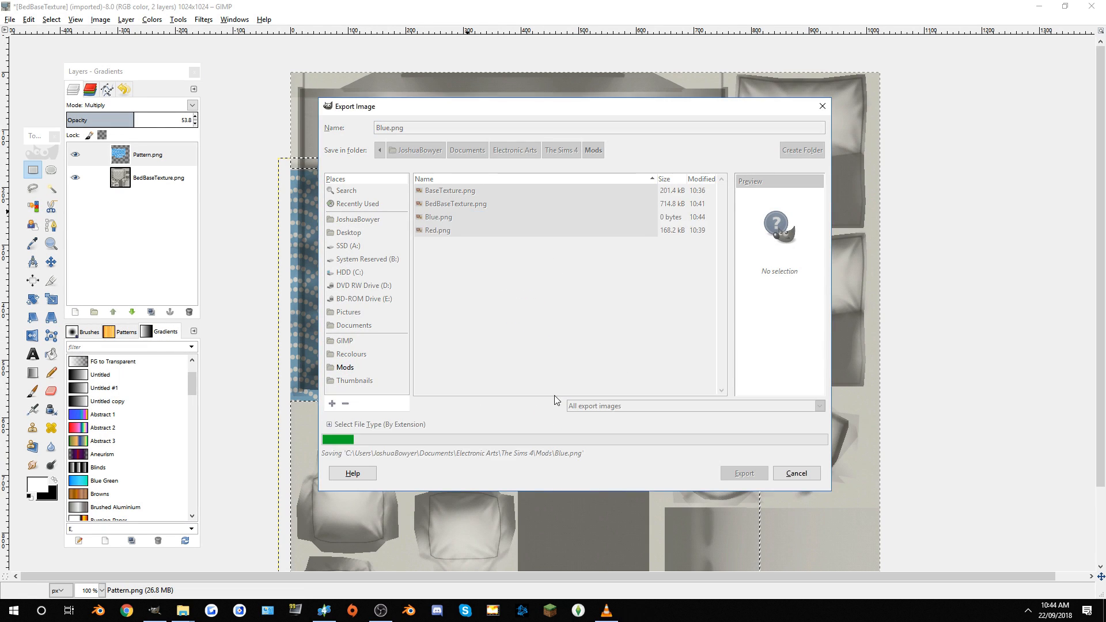
# Step: Switch to Sims 4 Studio, add a second swatch to the bed and select its bedding texture
pyautogui.moveTo(333, 617)
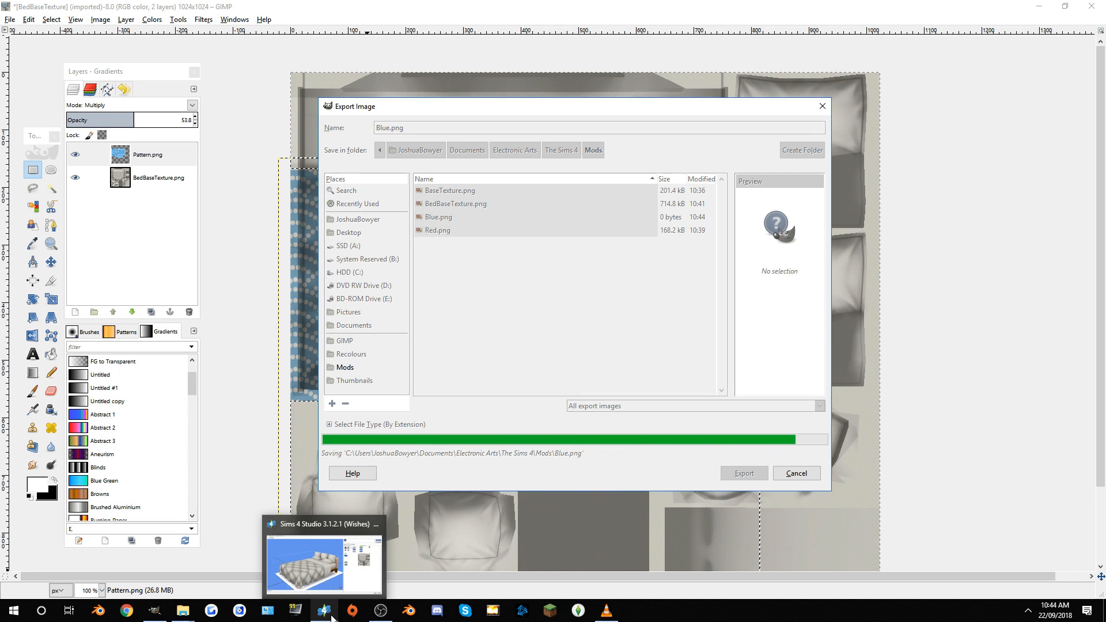
pyautogui.click(361, 562)
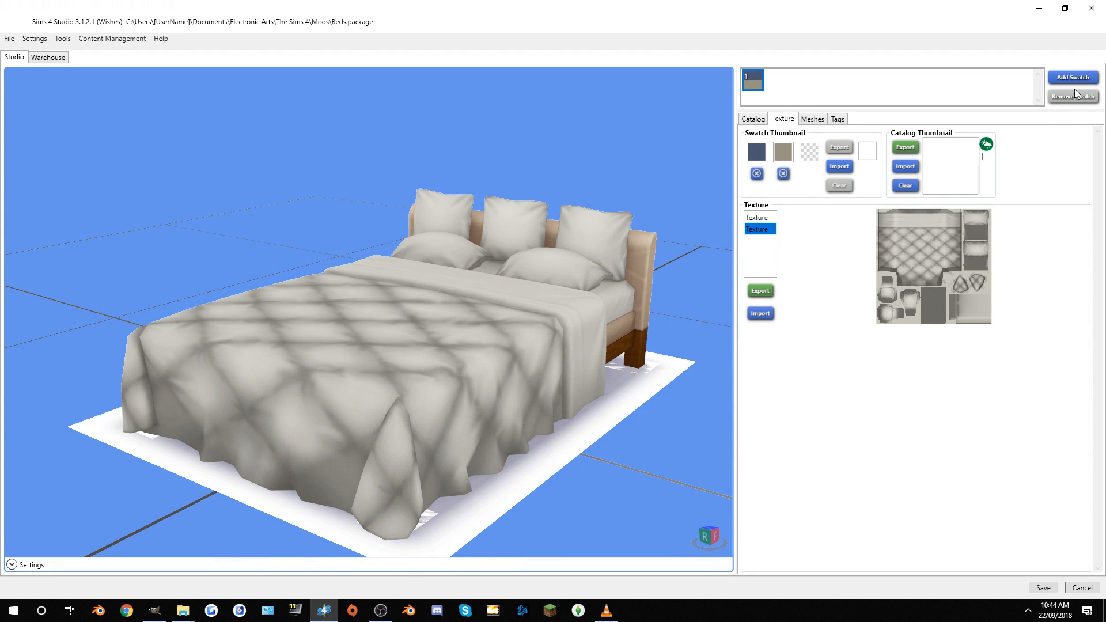
pyautogui.click(1073, 78)
pyautogui.click(759, 230)
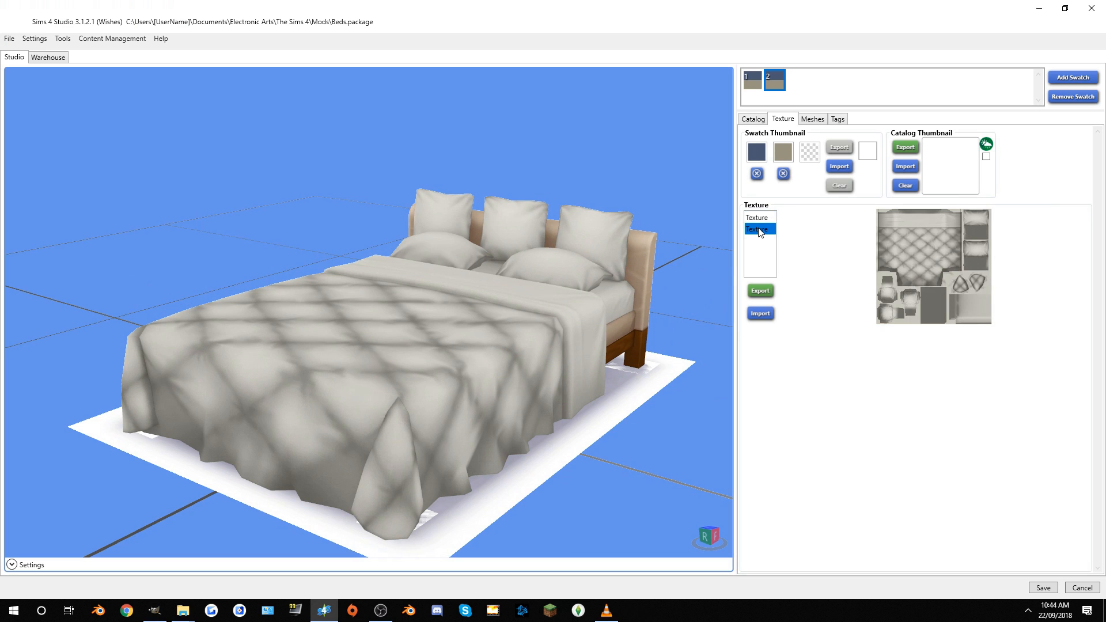
pyautogui.moveTo(502, 327); pyautogui.dragTo(547, 338)
# Step: Import Blue.png from the Mods folder as the second swatch's bedding texture
pyautogui.click(761, 314)
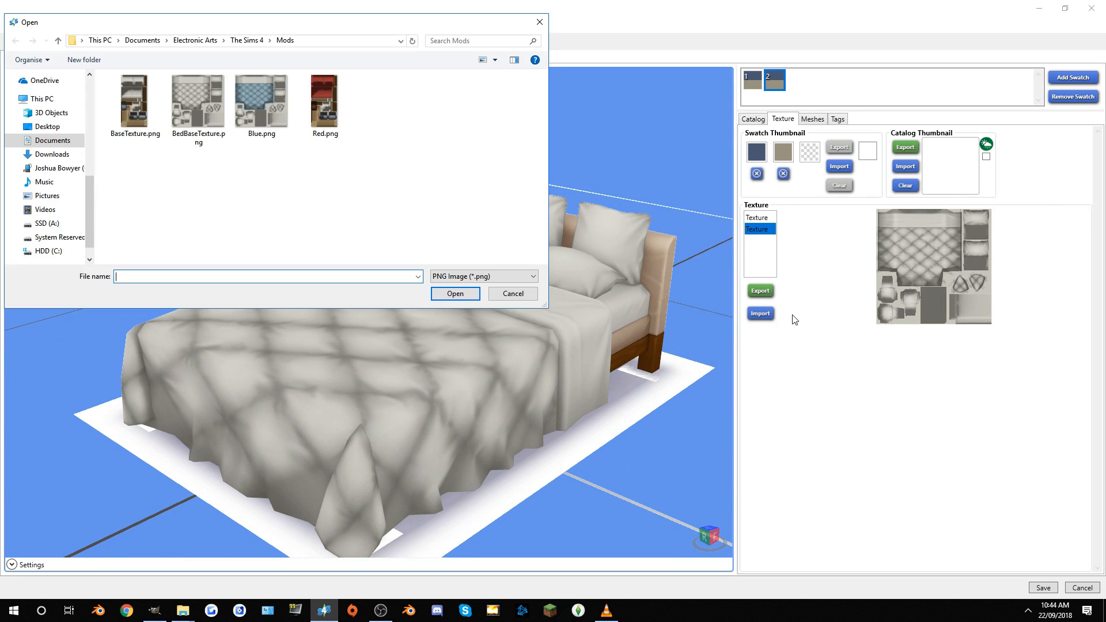
pyautogui.doubleClick(278, 125)
pyautogui.moveTo(272, 301); pyautogui.dragTo(504, 389)
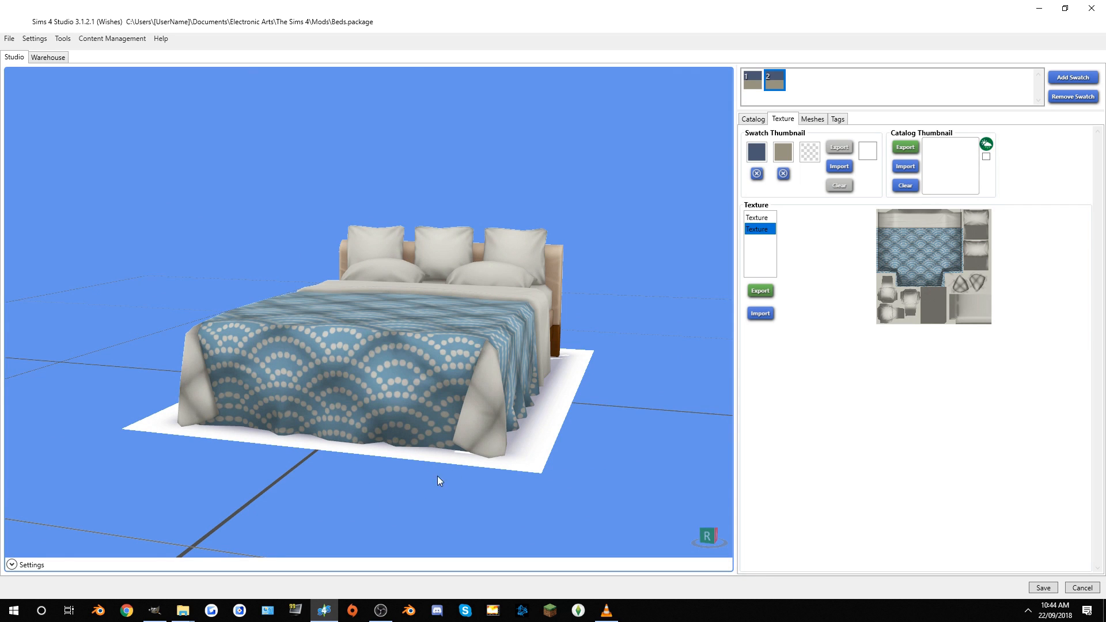
pyautogui.moveTo(437, 480); pyautogui.dragTo(353, 558)
# Step: Switch back to GIMP and select a small rectangular patch of the wave pattern in the left half of the bedspread
pyautogui.click(155, 611)
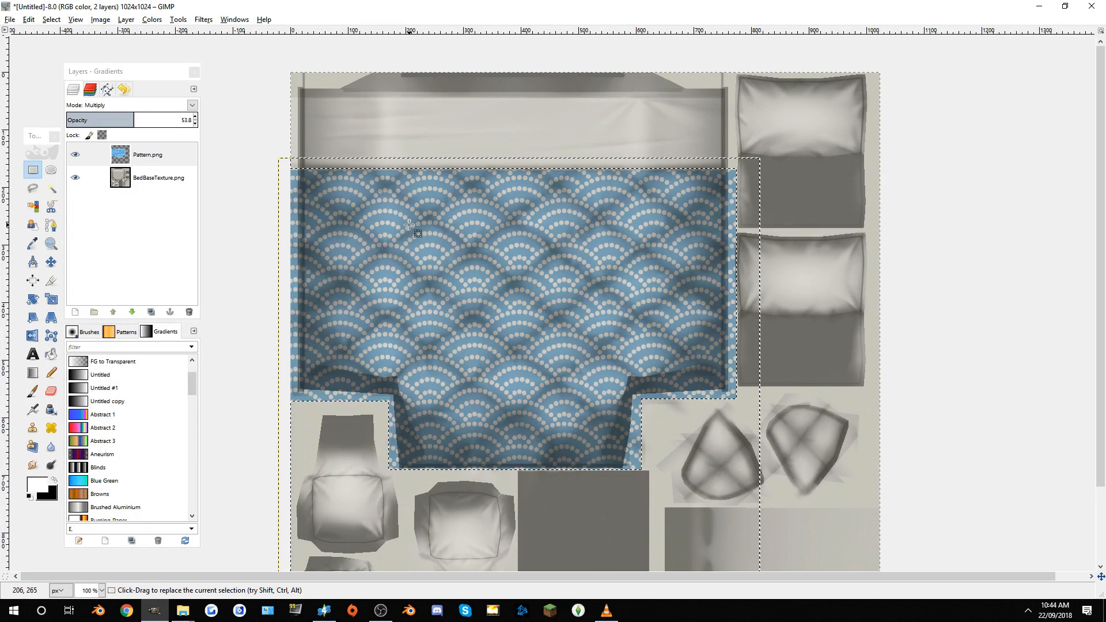
pyautogui.moveTo(540, 312); pyautogui.dragTo(498, 303)
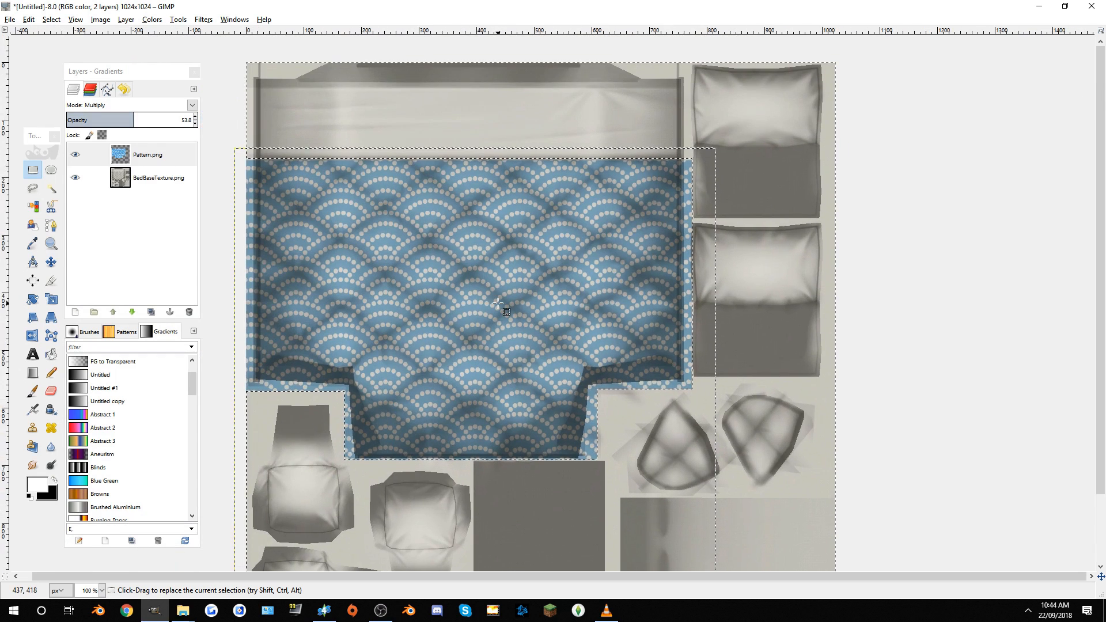
pyautogui.moveTo(673, 347); pyautogui.dragTo(613, 297)
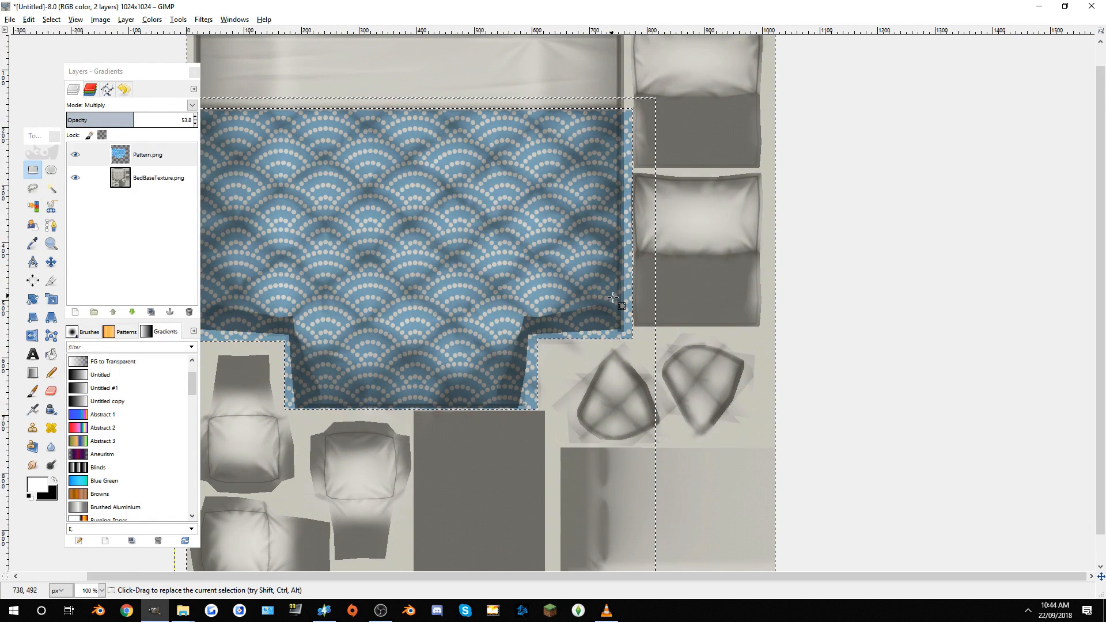
pyautogui.moveTo(686, 315); pyautogui.dragTo(609, 269)
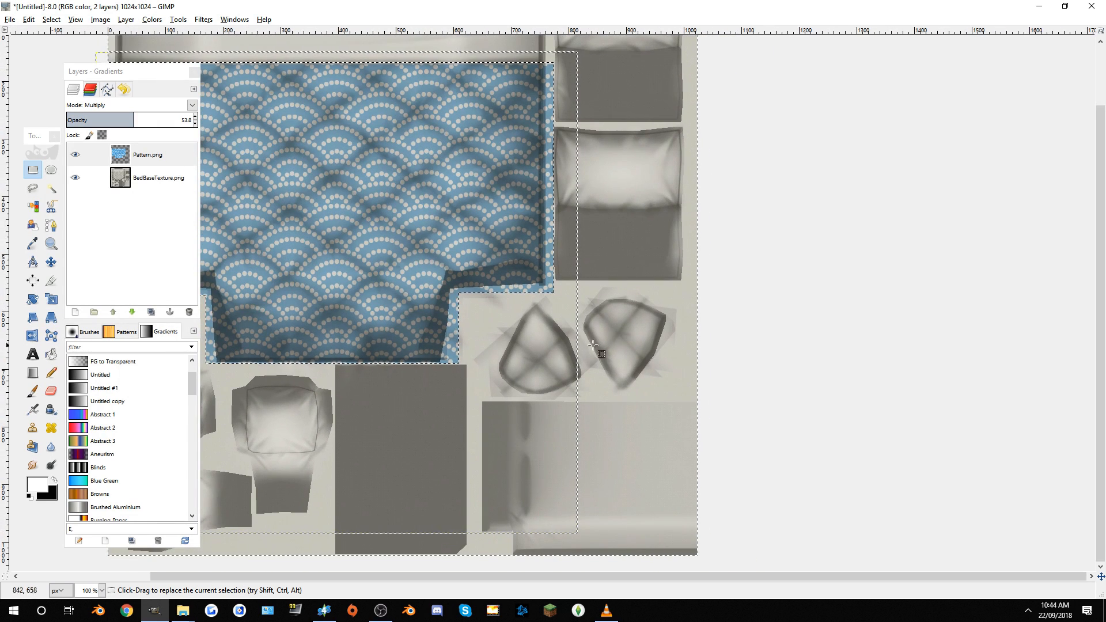
pyautogui.moveTo(441, 254); pyautogui.dragTo(545, 301)
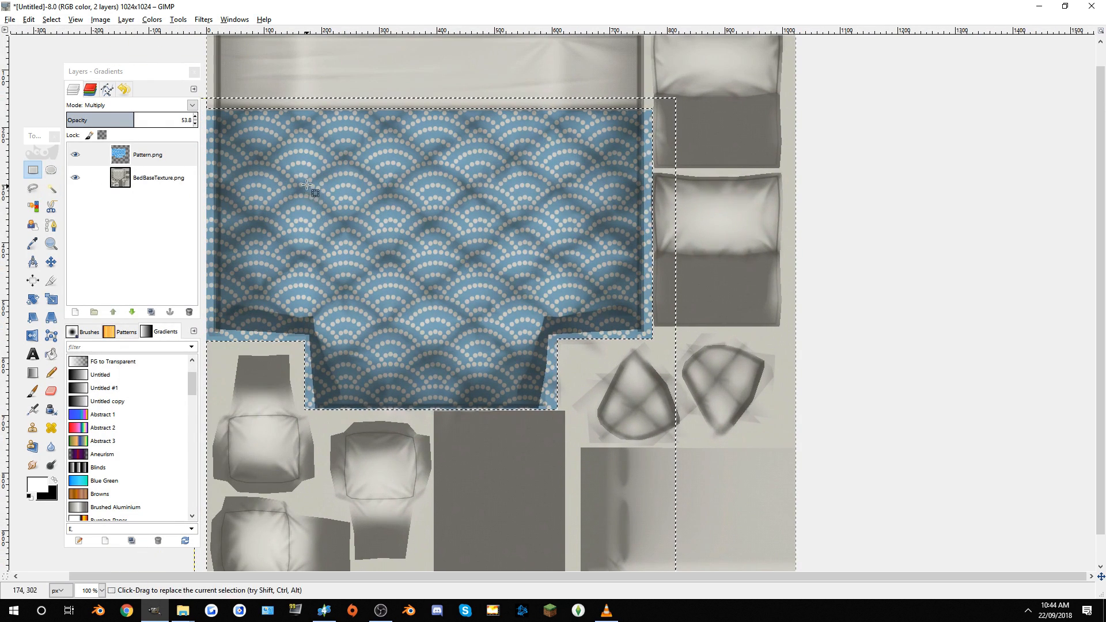
pyautogui.moveTo(306, 185); pyautogui.dragTo(406, 288)
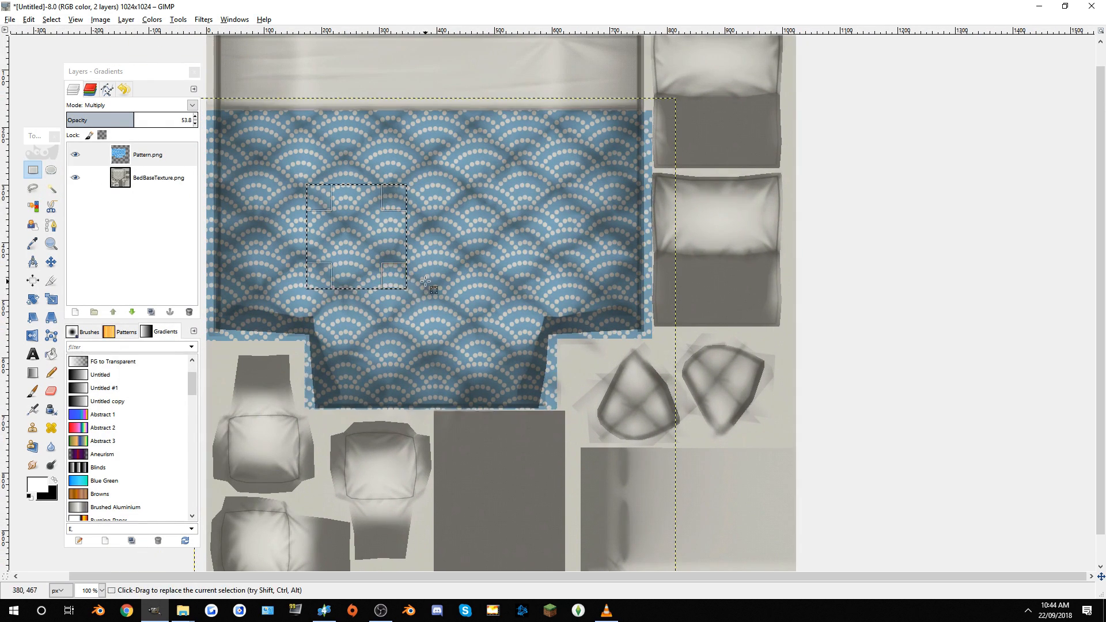
# Step: Copy the selected pattern patch into a new layer and move it over the left rounded corner piece beside the bedspread's foot
pyautogui.hotkey('ctrl', 'c')
pyautogui.hotkey('ctrl', 'v')
pyautogui.rightClick(151, 163)
pyautogui.click(164, 184)
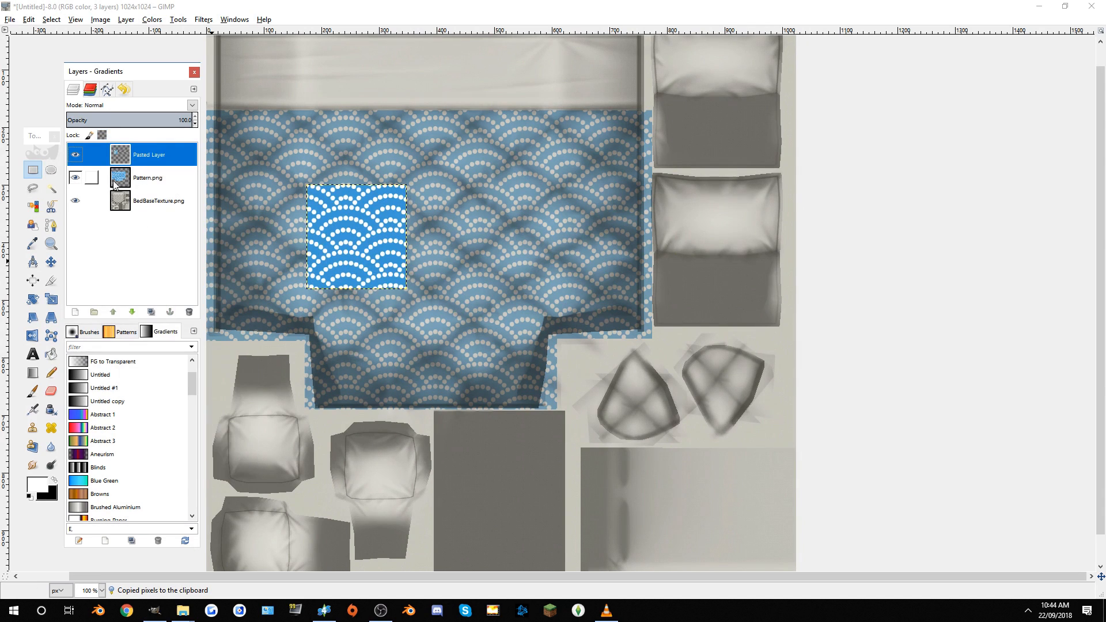
pyautogui.click(51, 262)
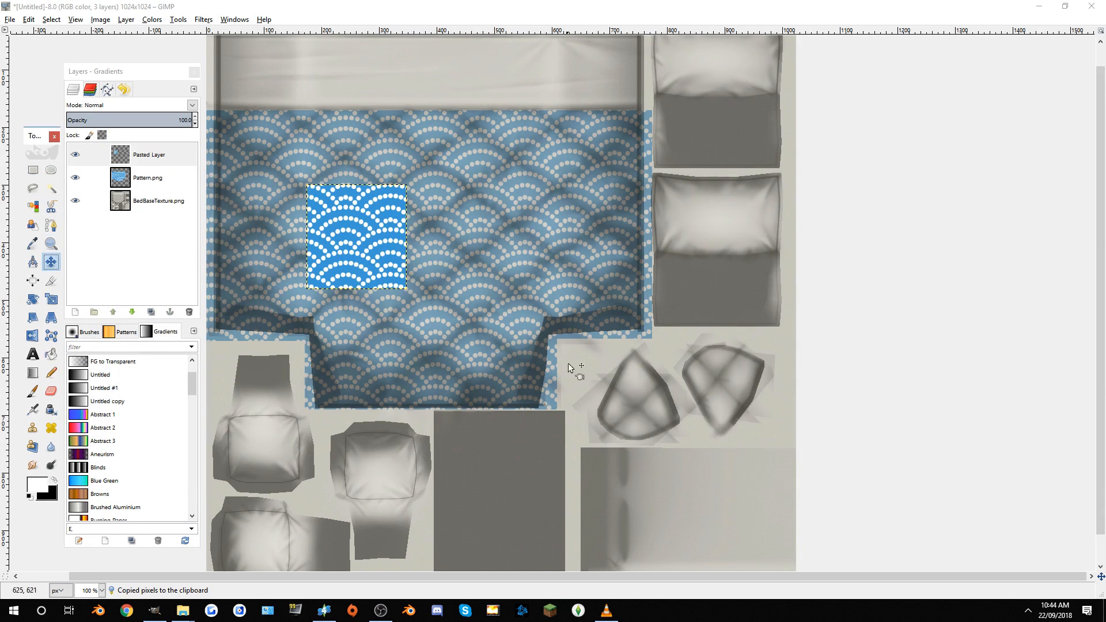
pyautogui.moveTo(361, 244); pyautogui.dragTo(639, 401)
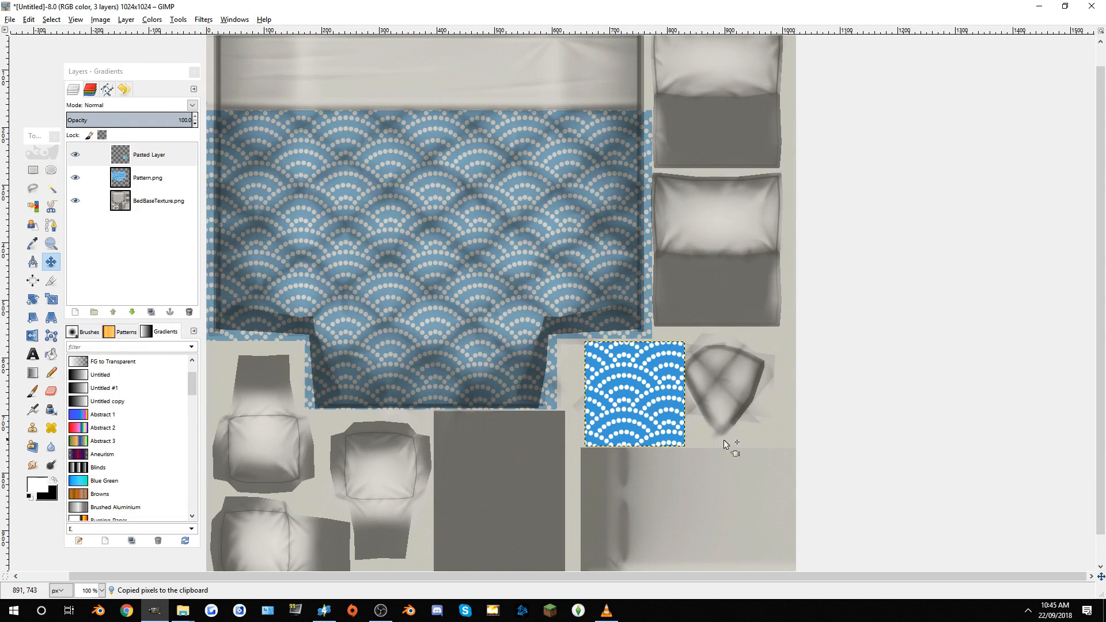
# Step: Duplicate the pattern patch into a second pasted layer and move the copy over the right rounded corner piece
pyautogui.moveTo(723, 440); pyautogui.dragTo(663, 398)
pyautogui.hotkey('ctrl', 'c')
pyautogui.hotkey('ctrl', 'v')
pyautogui.moveTo(167, 155)
pyautogui.mouseDown()
pyautogui.moveTo(503, 263)
pyautogui.moveTo(202, 141)
pyautogui.moveTo(167, 155)
pyautogui.mouseUp()
pyautogui.rightClick(129, 149)
pyautogui.click(168, 176)
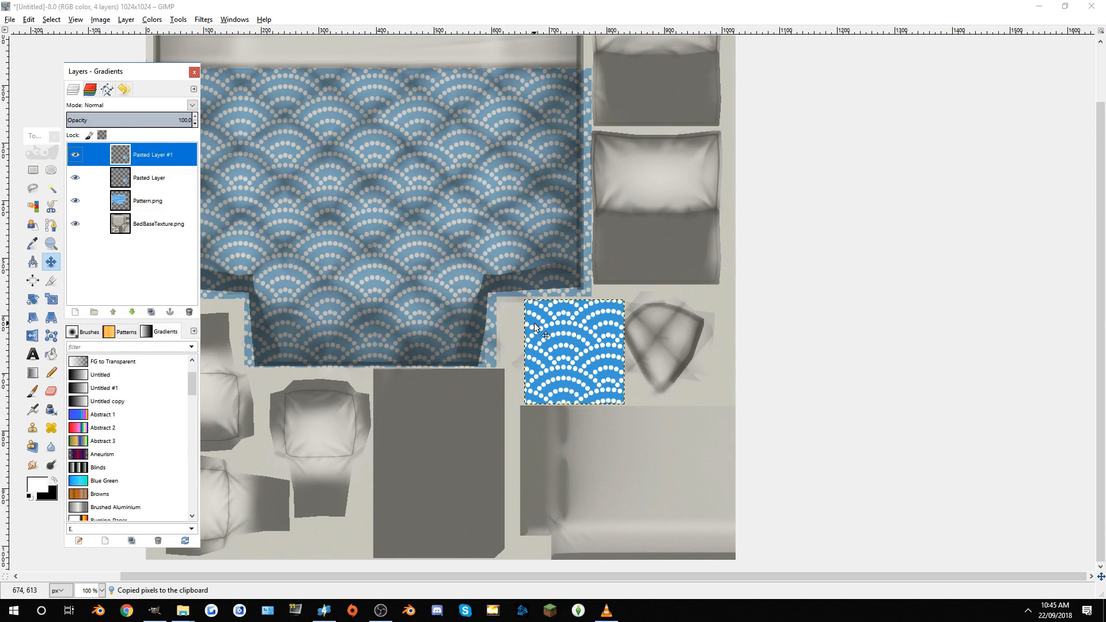
pyautogui.moveTo(534, 327); pyautogui.dragTo(632, 325)
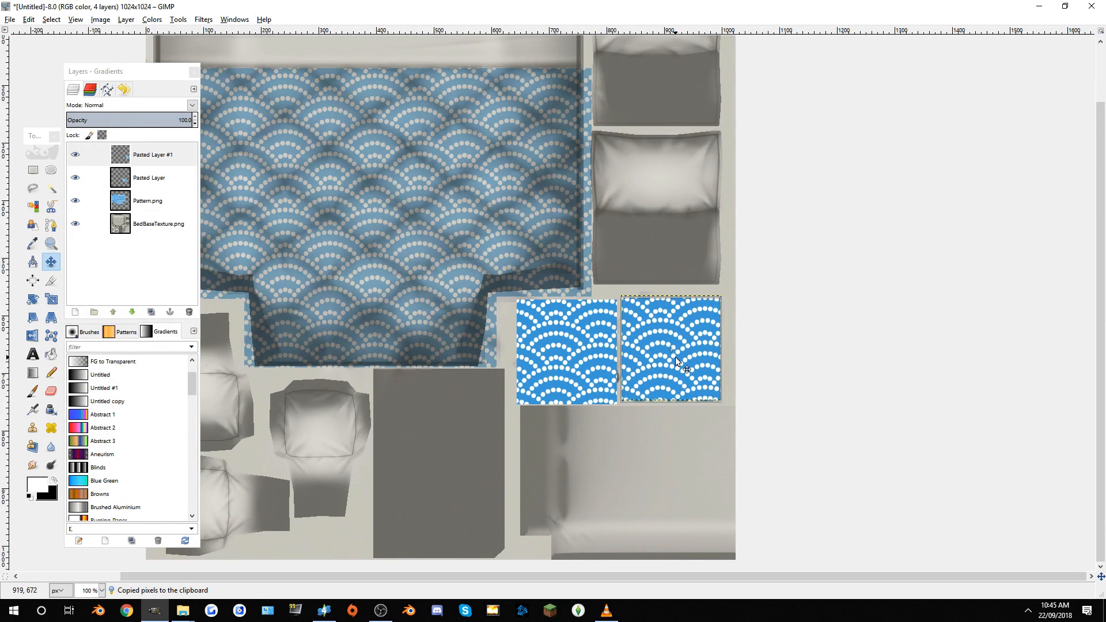
# Step: Align the right pattern patch with the neighbouring patch over the corner pieces and flip it vertically
pyautogui.moveTo(675, 358); pyautogui.dragTo(675, 360)
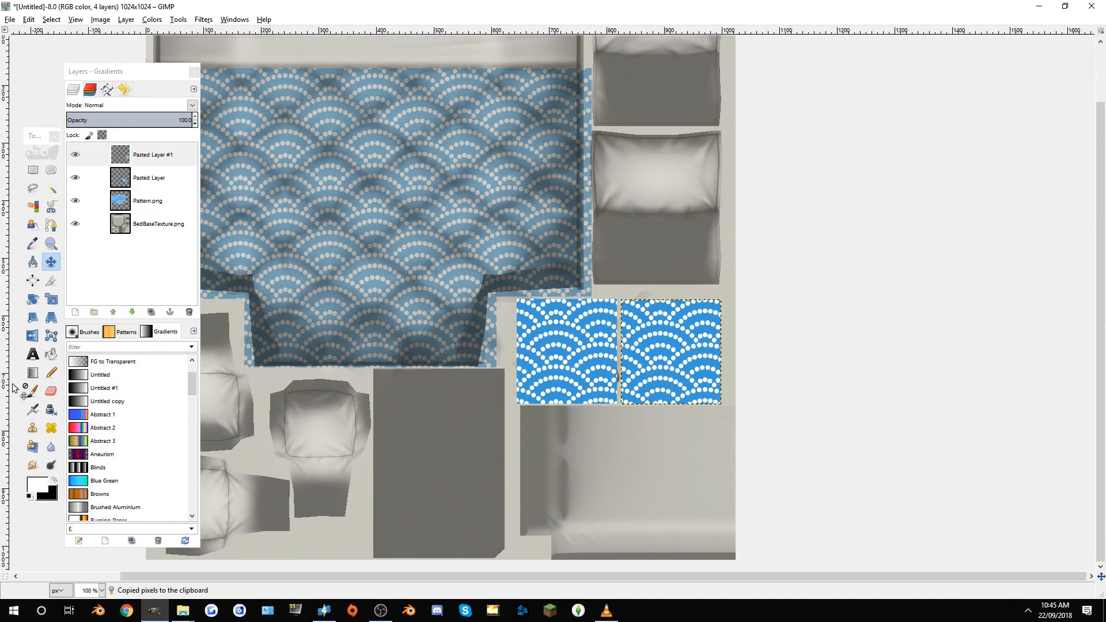
pyautogui.click(33, 337)
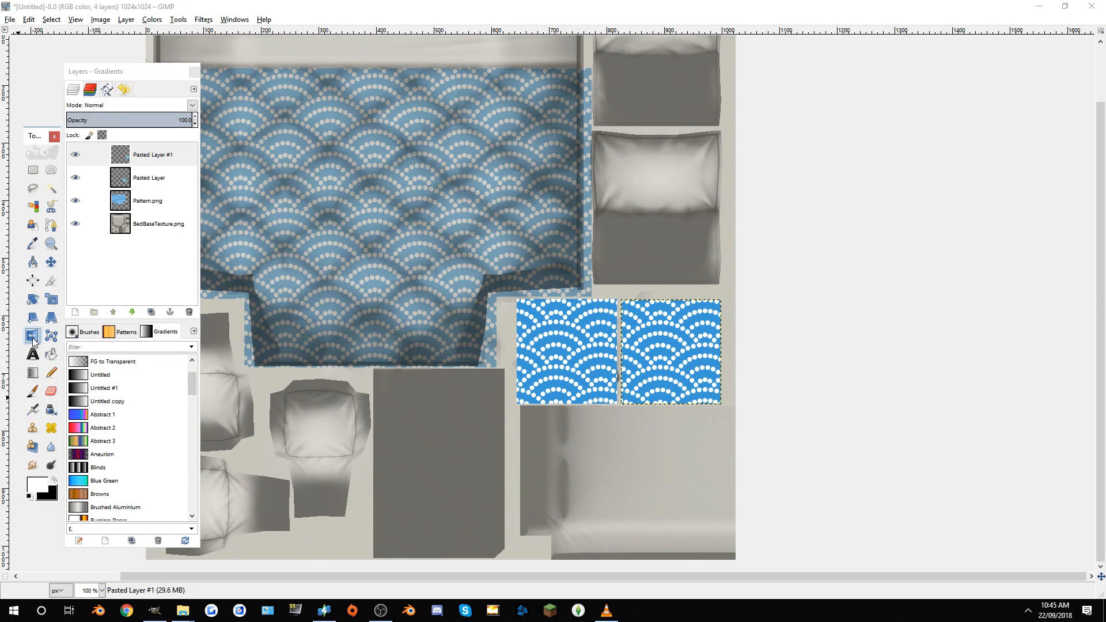
pyautogui.doubleClick(32, 340)
pyautogui.click(33, 340)
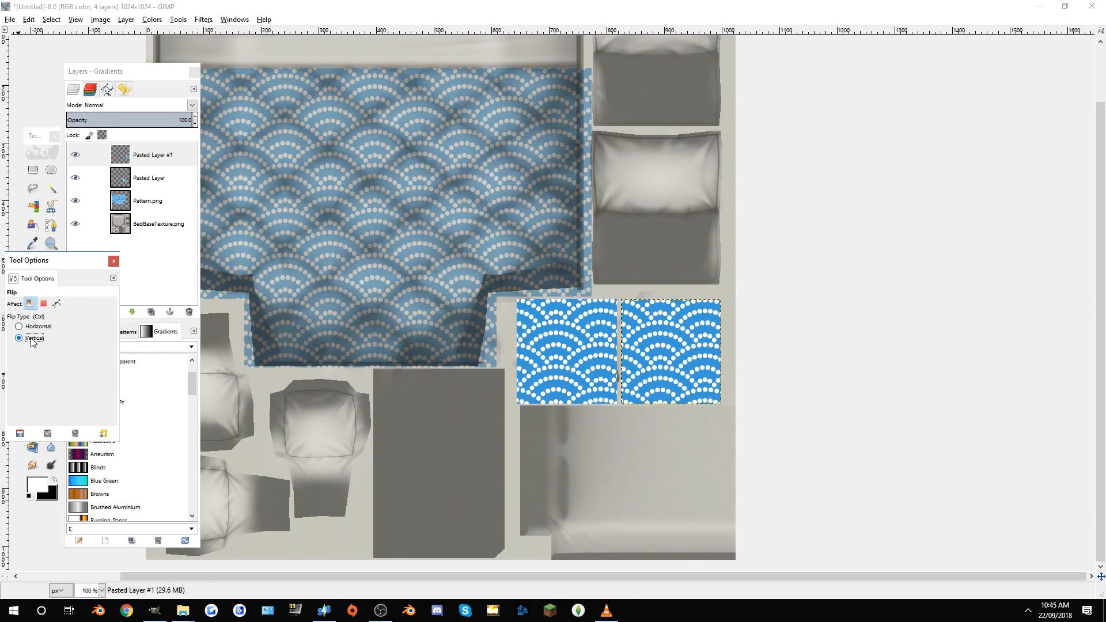
pyautogui.click(113, 262)
pyautogui.click(648, 357)
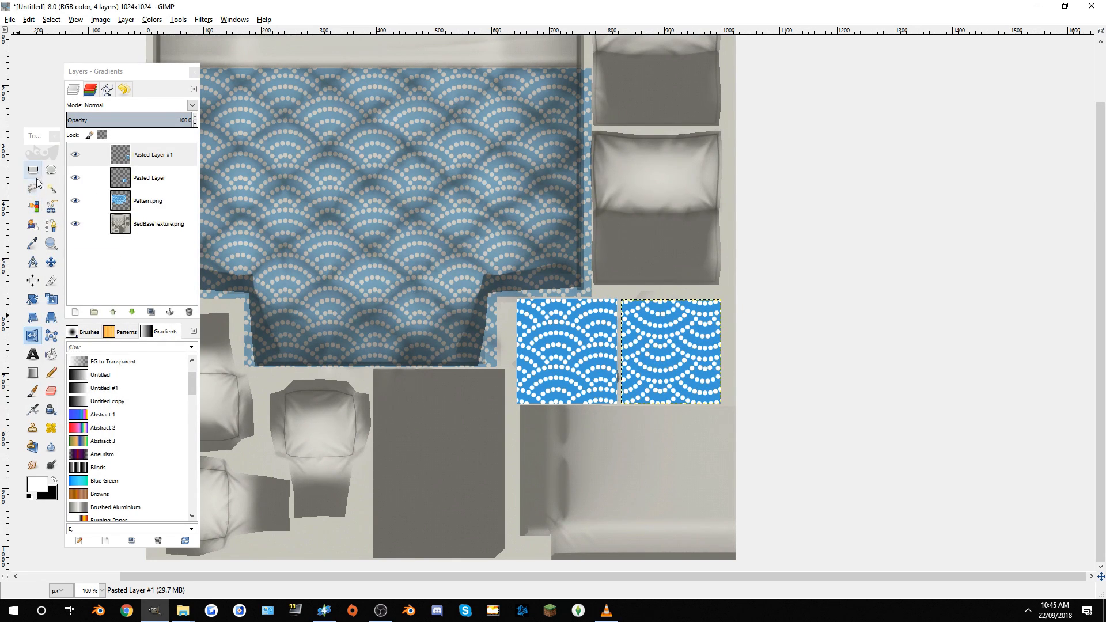
# Step: Merge Pasted Layer #1 down into the Pasted Layer so both corner patches share one layer
pyautogui.click(167, 177)
pyautogui.click(167, 156)
pyautogui.rightClick(167, 155)
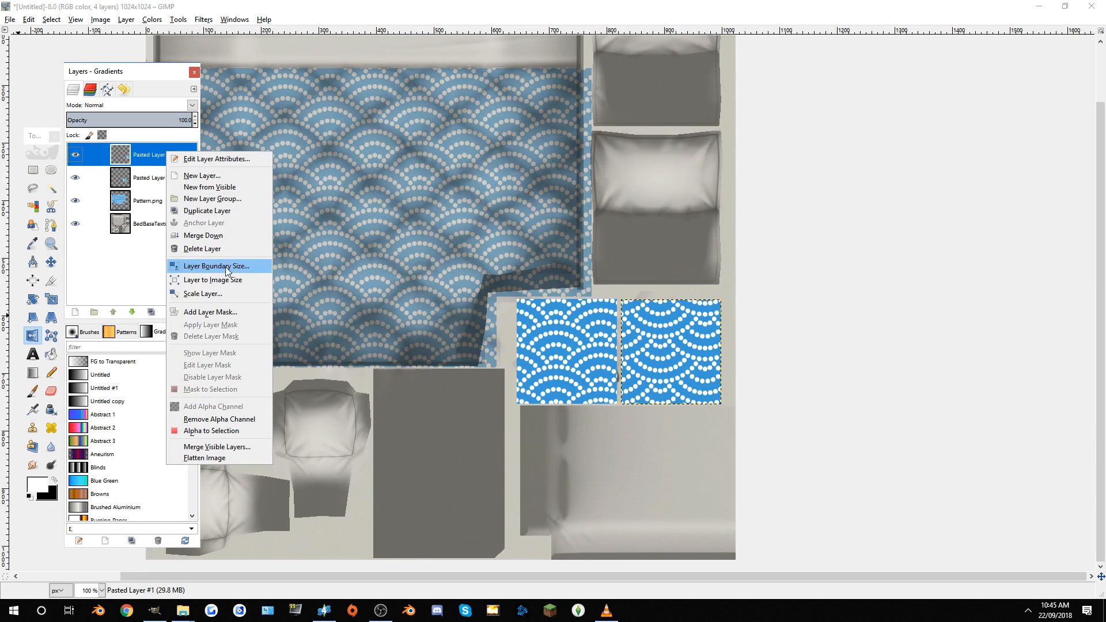
pyautogui.click(193, 233)
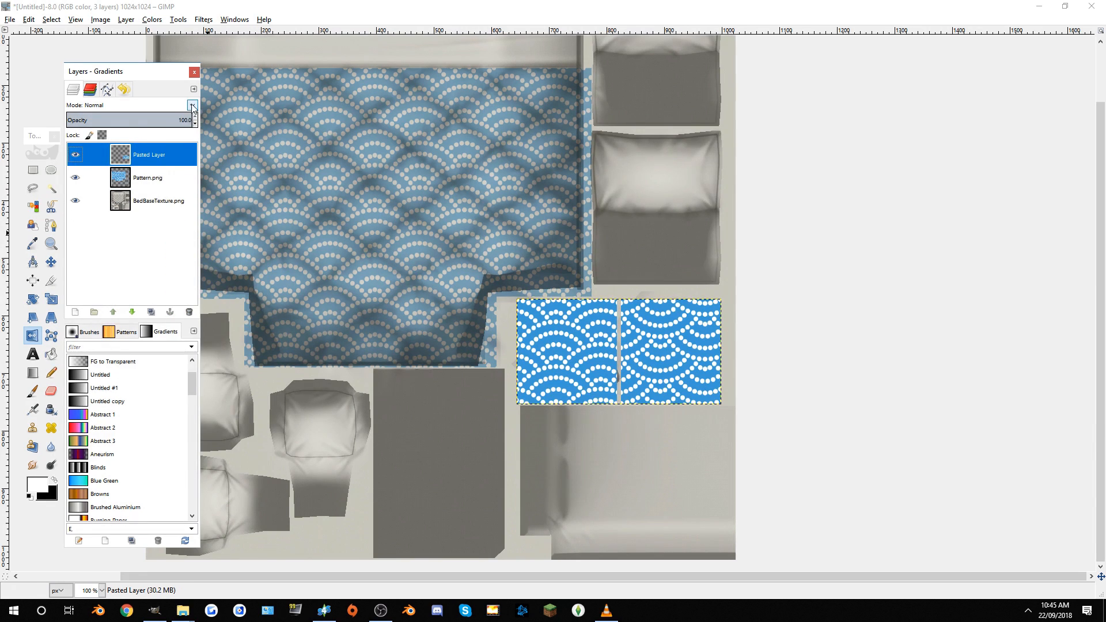
# Step: Set the merged corner patch layer to Multiply mode with an opacity of 49.3
pyautogui.click(193, 106)
pyautogui.click(122, 216)
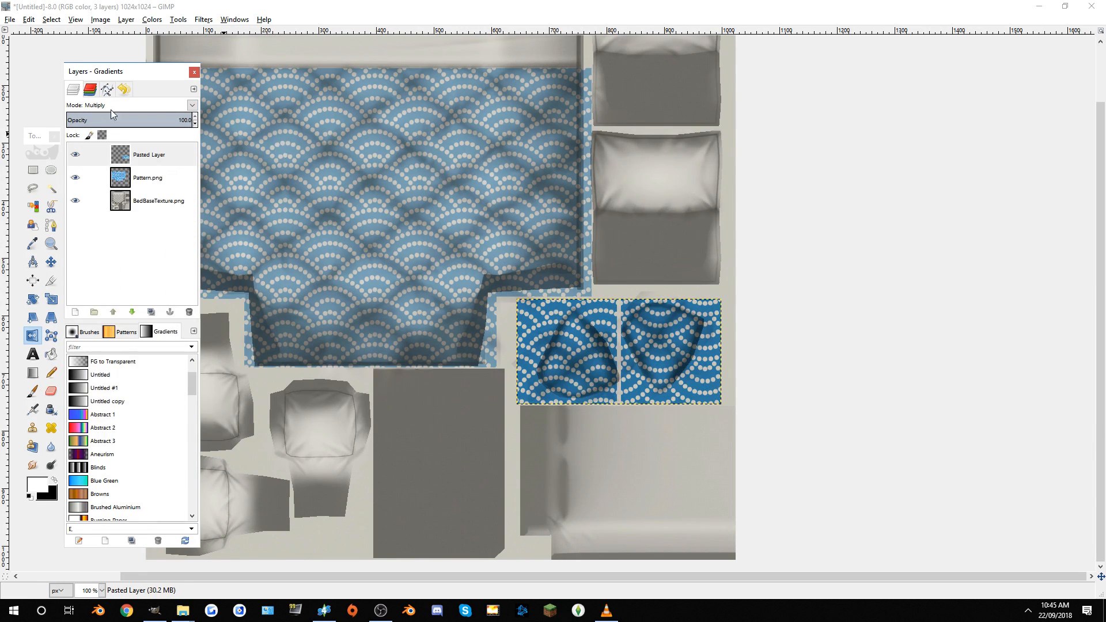
pyautogui.moveTo(190, 119); pyautogui.dragTo(120, 127)
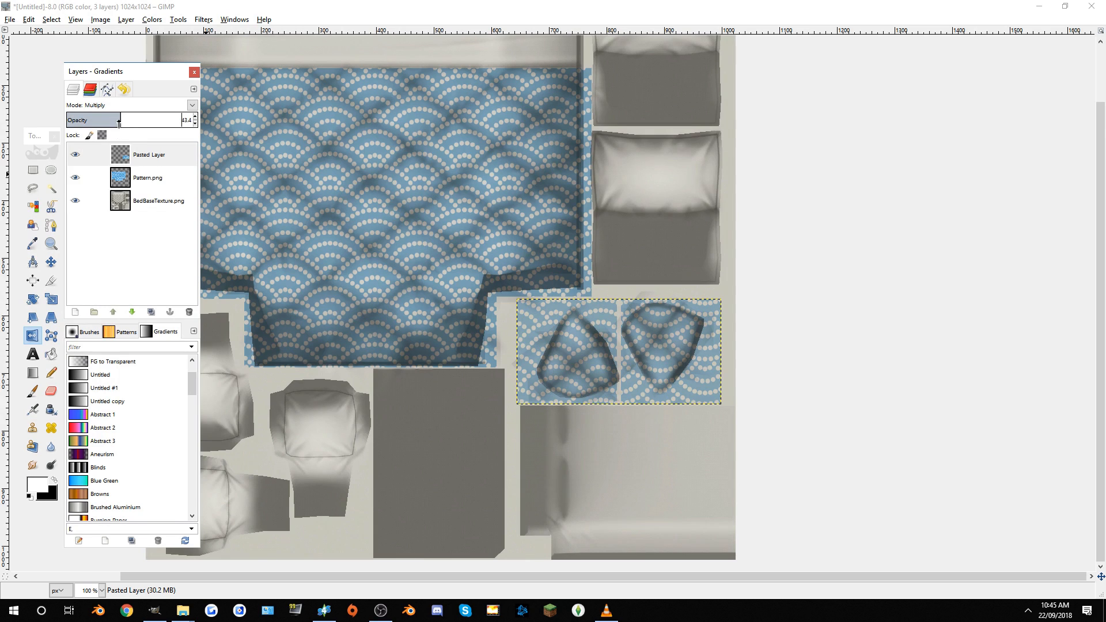
pyautogui.moveTo(119, 122); pyautogui.dragTo(128, 124)
# Step: Export the image over Blue.png again and import it in Sims 4 Studio as the second swatch's bedding texture
pyautogui.hotkey('ctrl', 'e')
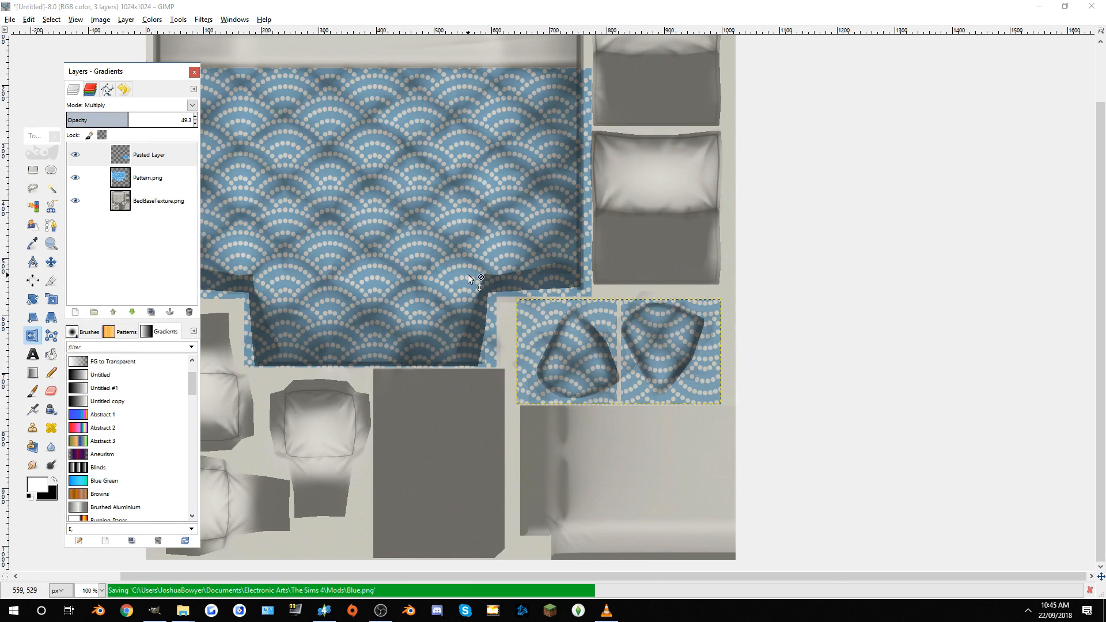
pyautogui.click(324, 610)
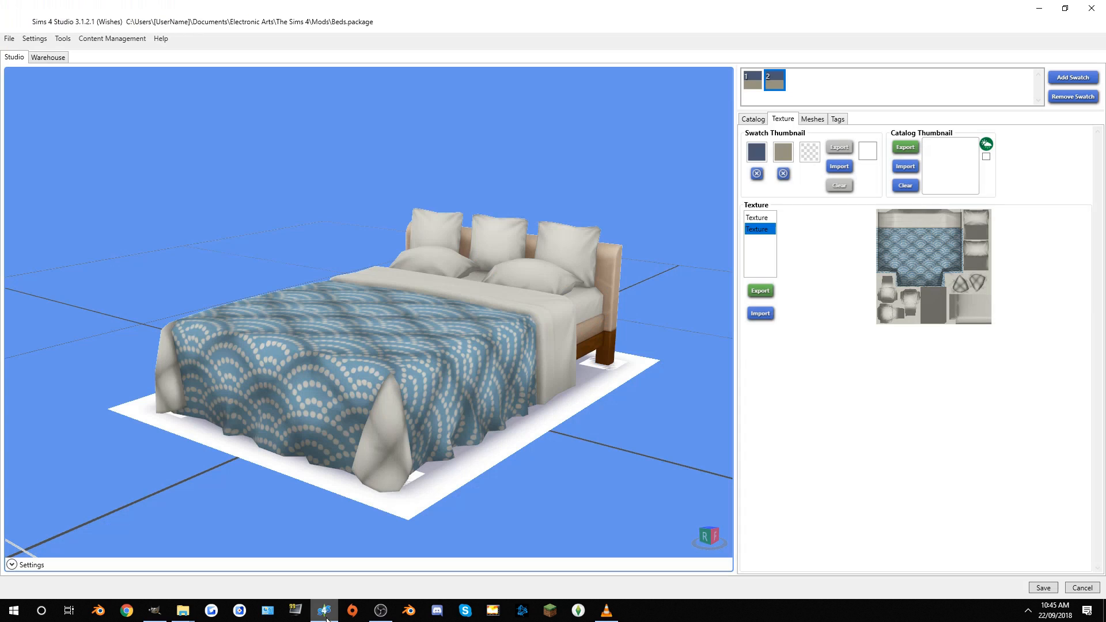
pyautogui.click(760, 313)
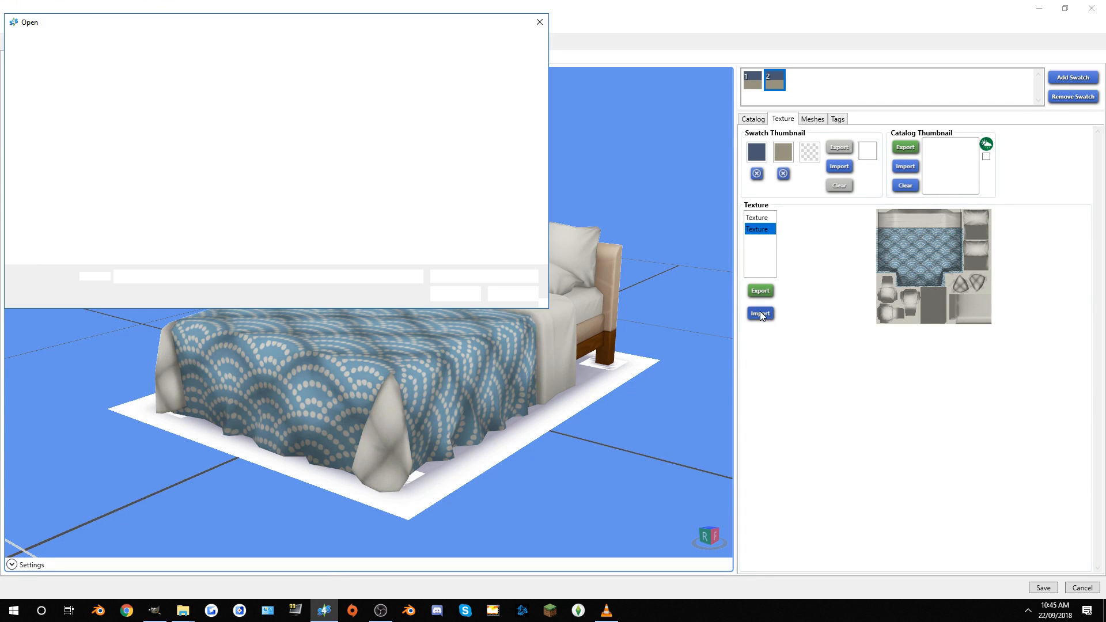
pyautogui.doubleClick(264, 120)
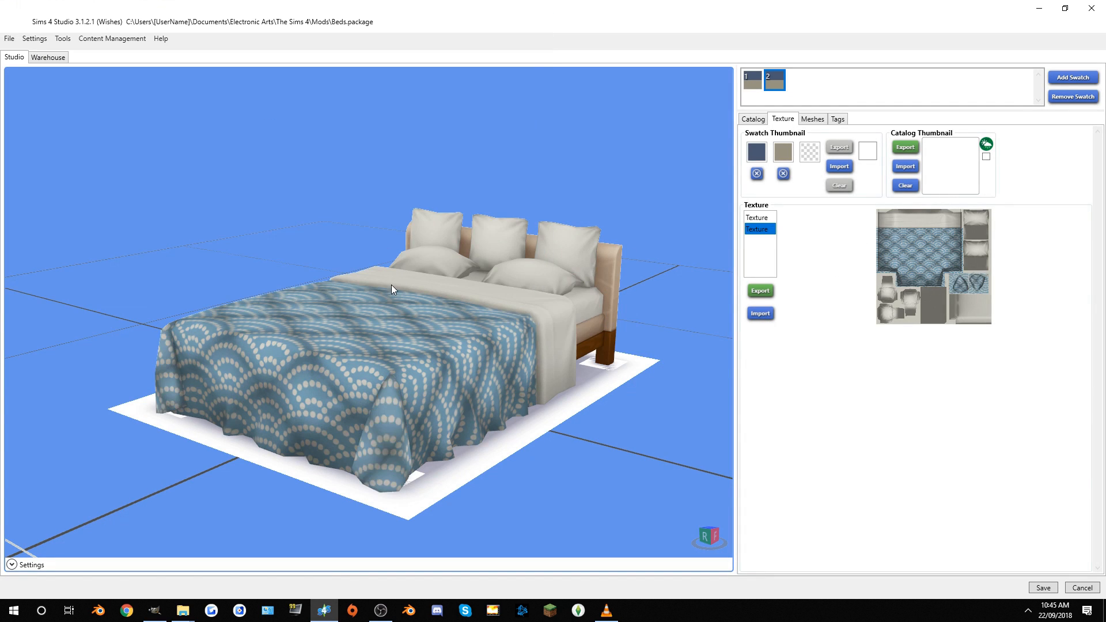
pyautogui.moveTo(392, 285); pyautogui.dragTo(398, 452)
# Step: Switch back to GIMP and set both the Pasted Layer and the Pattern.png layer to Normal mode
pyautogui.click(156, 610)
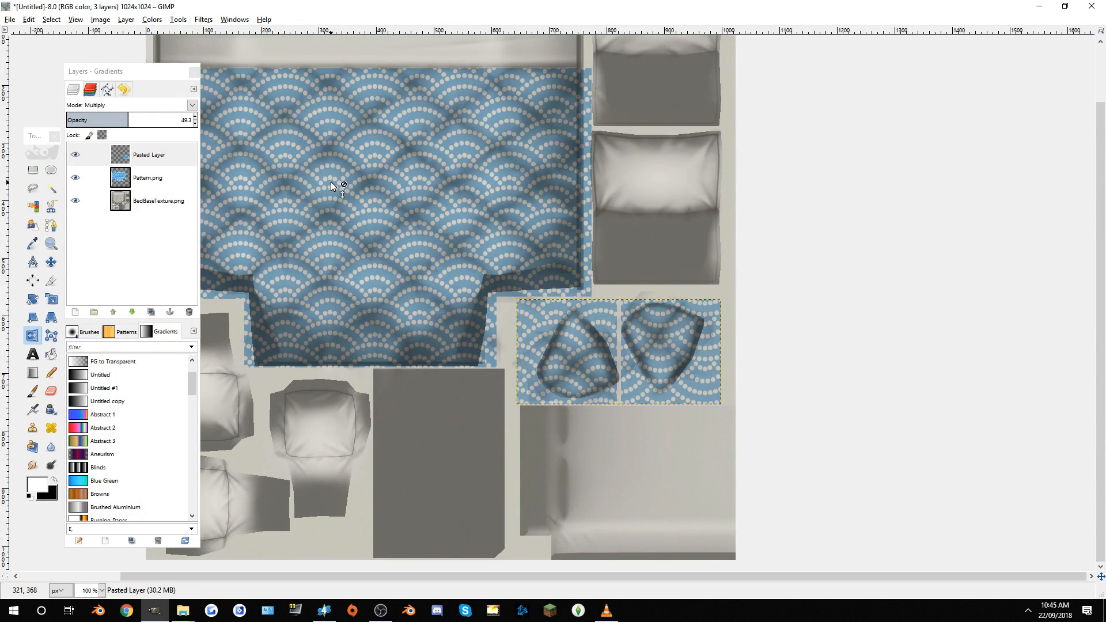
pyautogui.rightClick(154, 168)
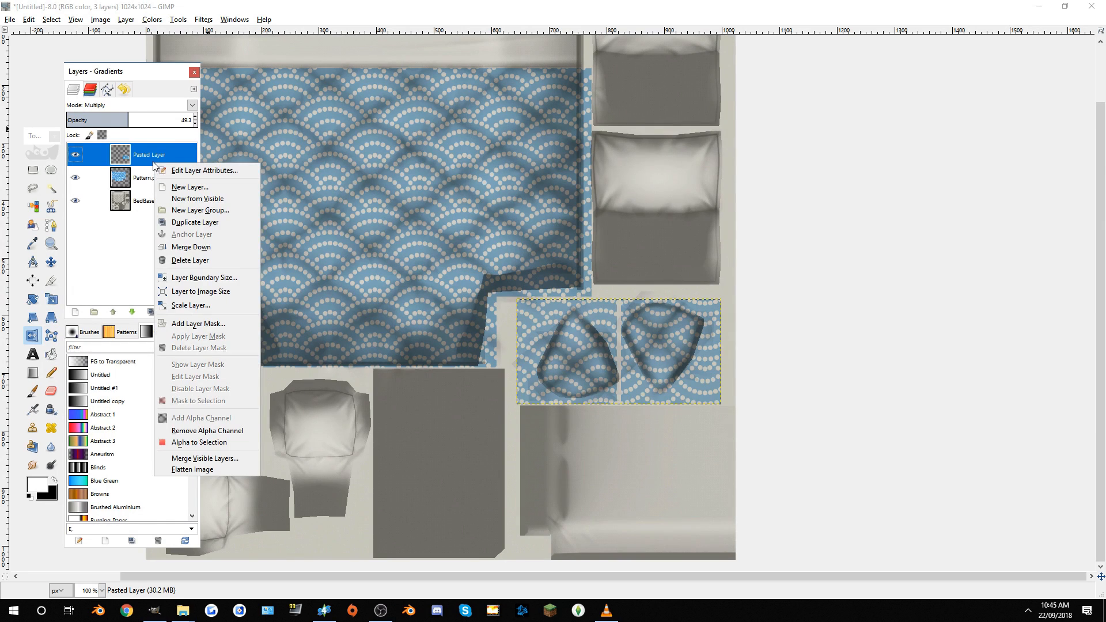
pyautogui.click(192, 106)
pyautogui.click(192, 105)
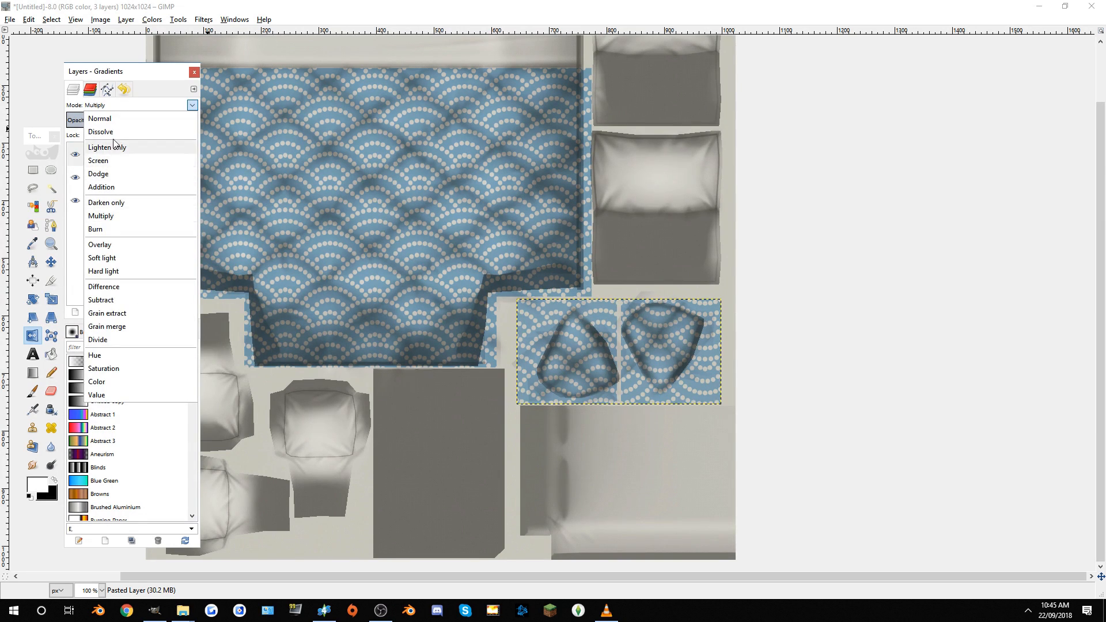
pyautogui.click(116, 118)
pyautogui.click(144, 178)
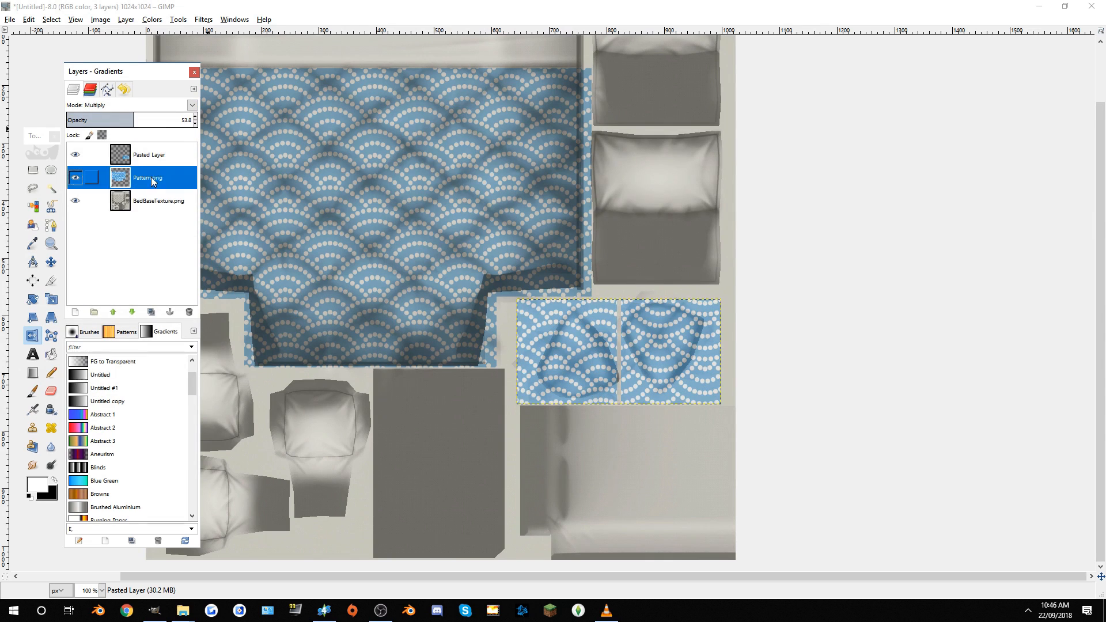
pyautogui.click(191, 105)
pyautogui.click(112, 118)
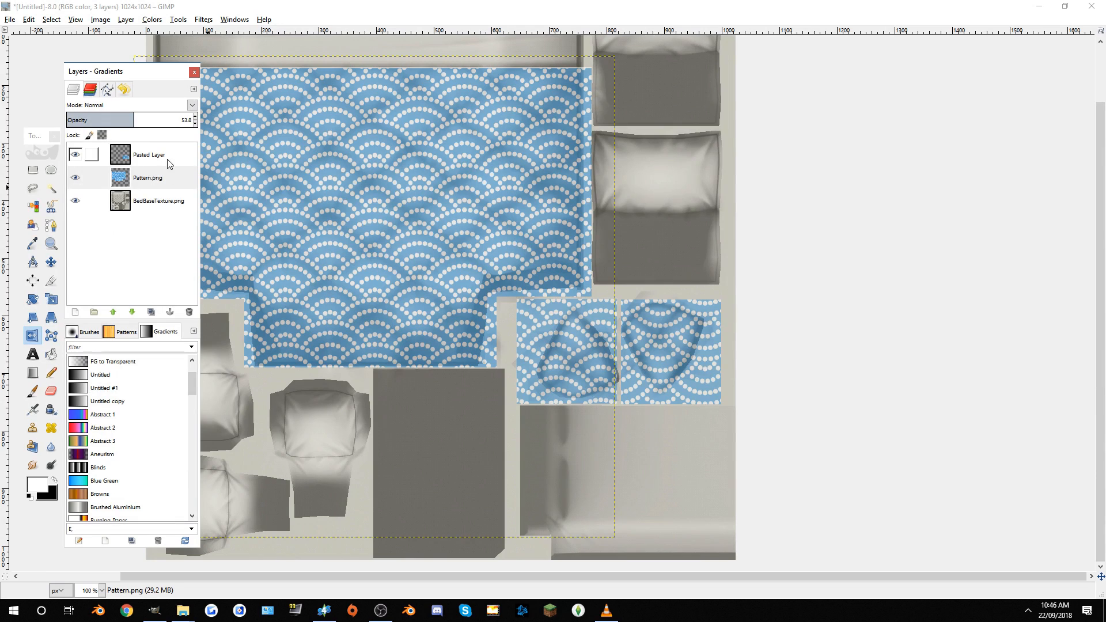
pyautogui.click(141, 155)
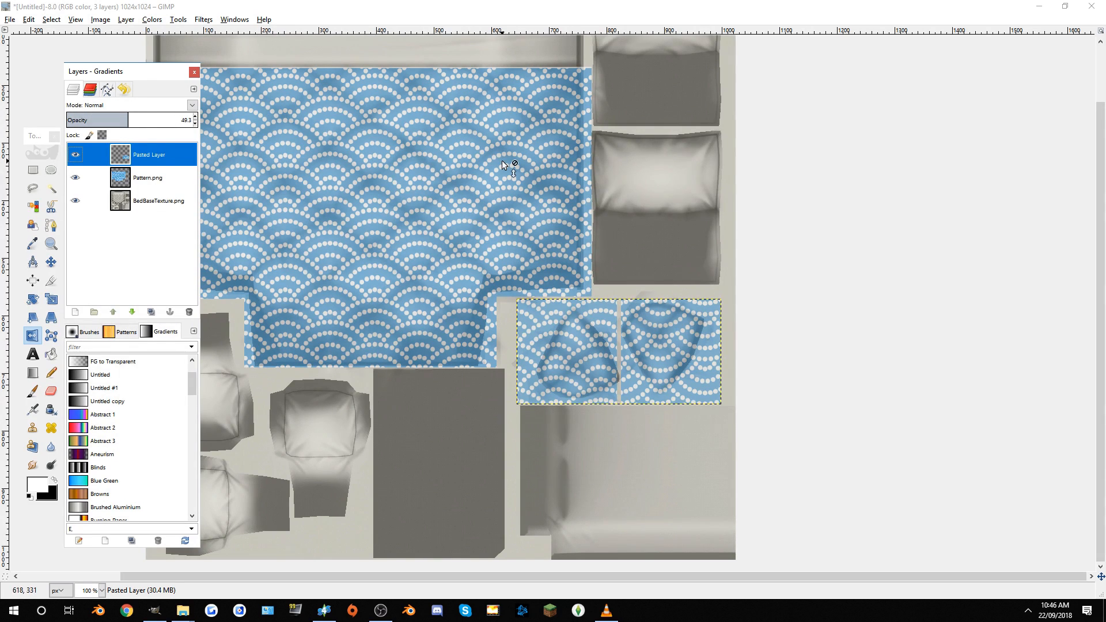
# Step: Merge the corner patch layer down into the Pattern.png layer
pyautogui.click(193, 106)
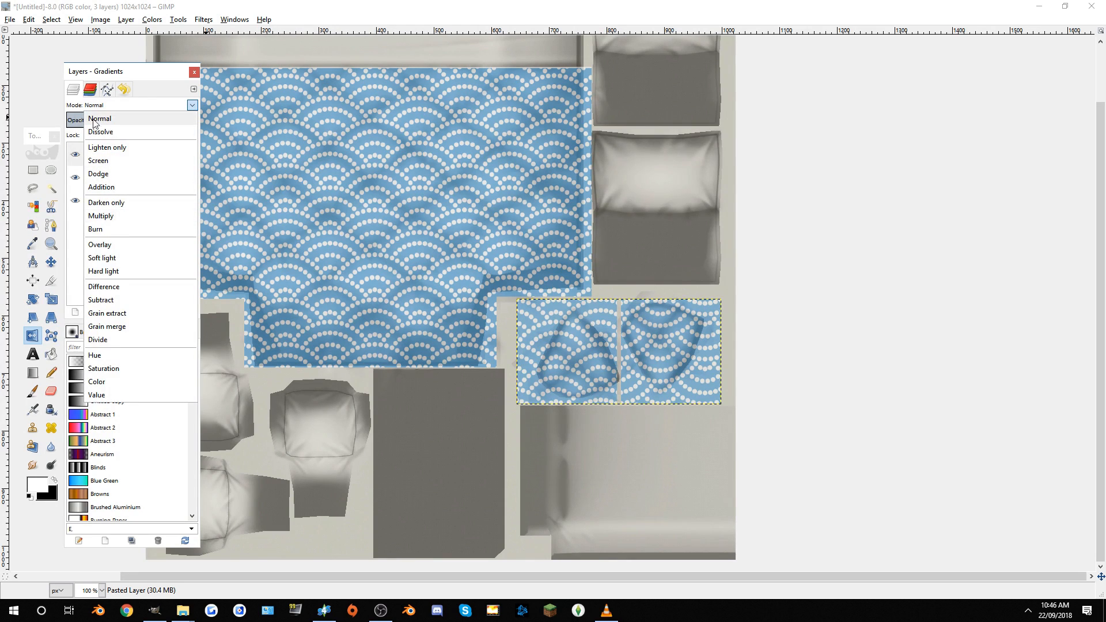
pyautogui.click(81, 156)
pyautogui.rightClick(141, 154)
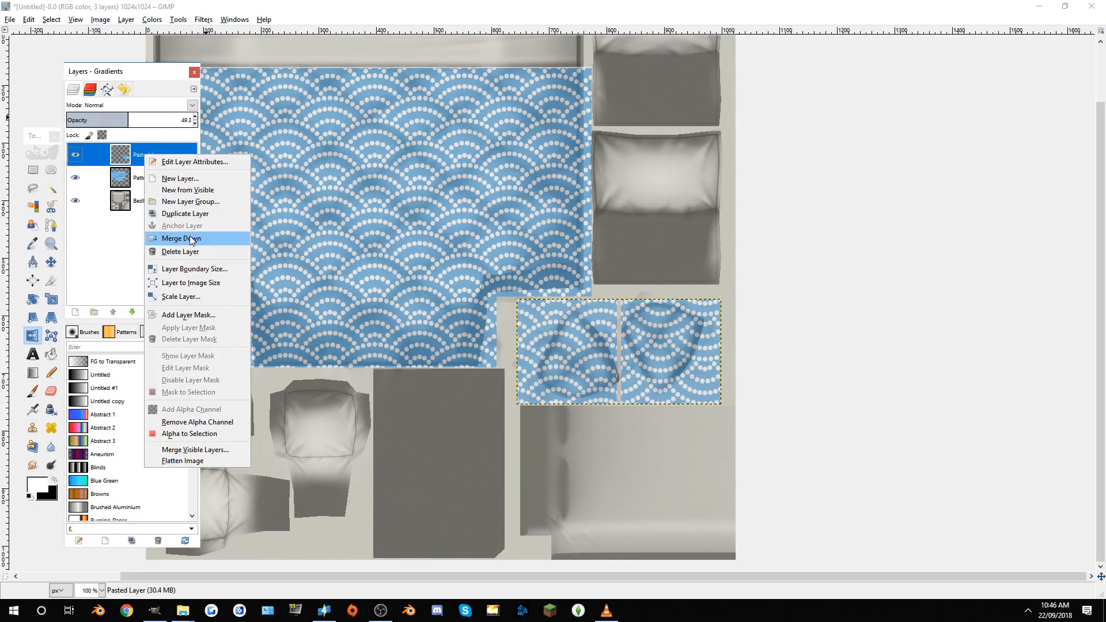
pyautogui.click(167, 239)
# Step: Set the combined Pattern.png layer to Multiply mode and its opacity to 83.1
pyautogui.click(192, 106)
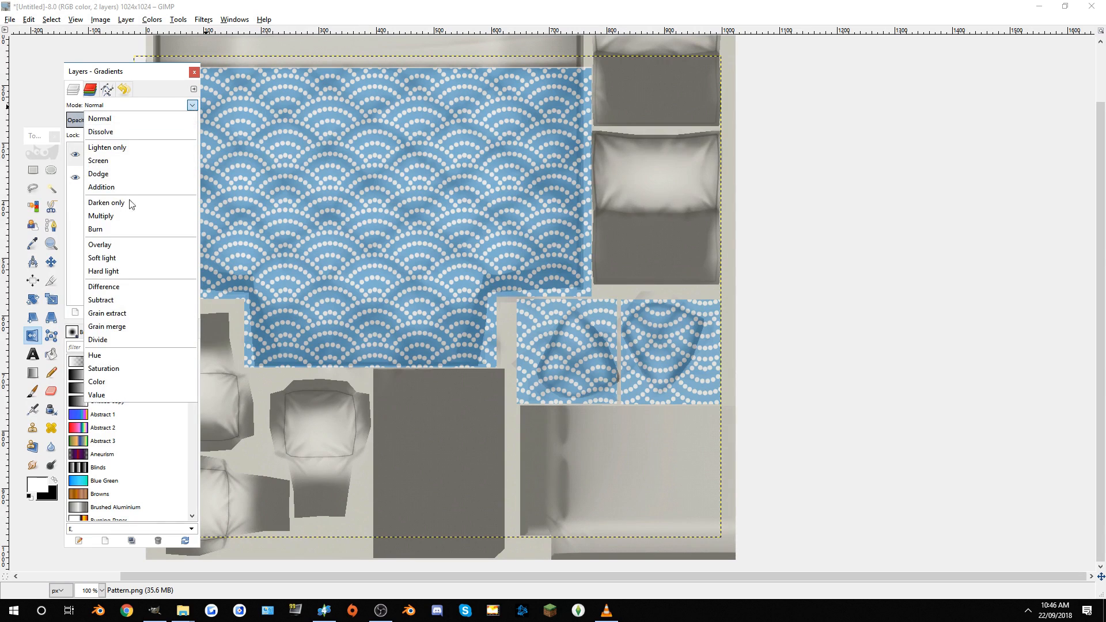
pyautogui.click(101, 214)
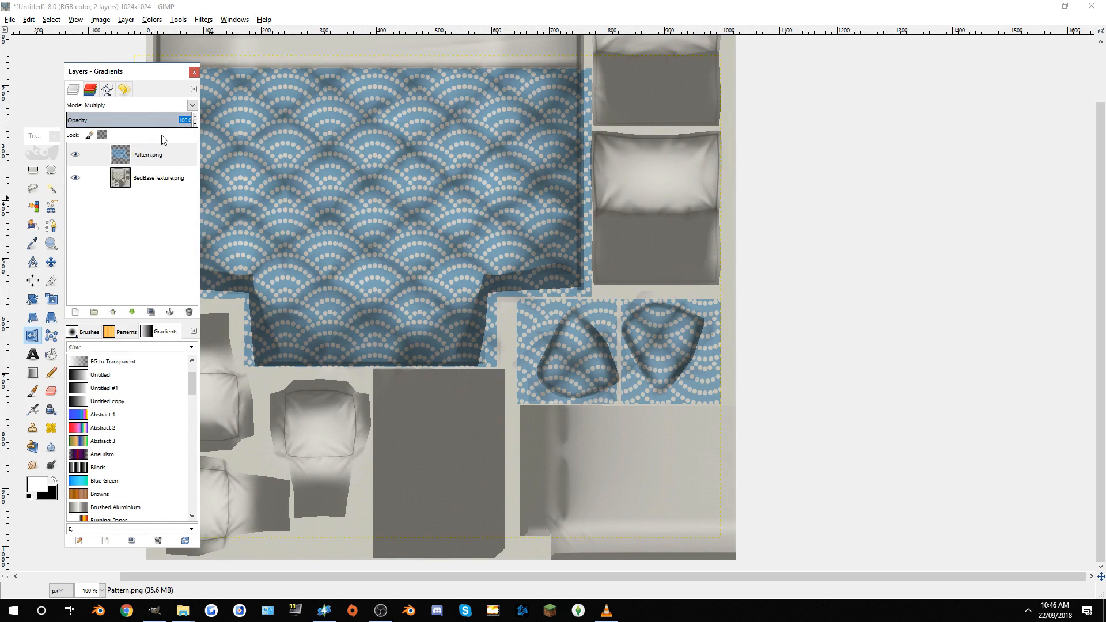
pyautogui.moveTo(185, 119)
pyautogui.mouseDown()
pyautogui.moveTo(153, 120)
pyautogui.moveTo(171, 118)
pyautogui.mouseUp()
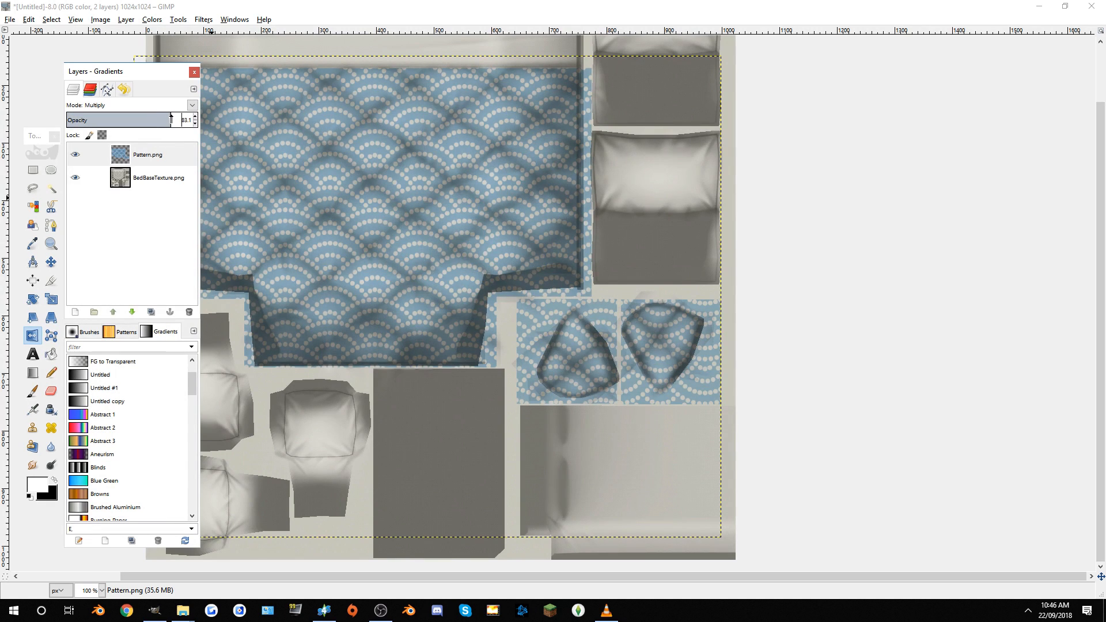
# Step: Shift the Pattern.png layer's hue from blue to purple with Hue-Saturation
pyautogui.click(152, 19)
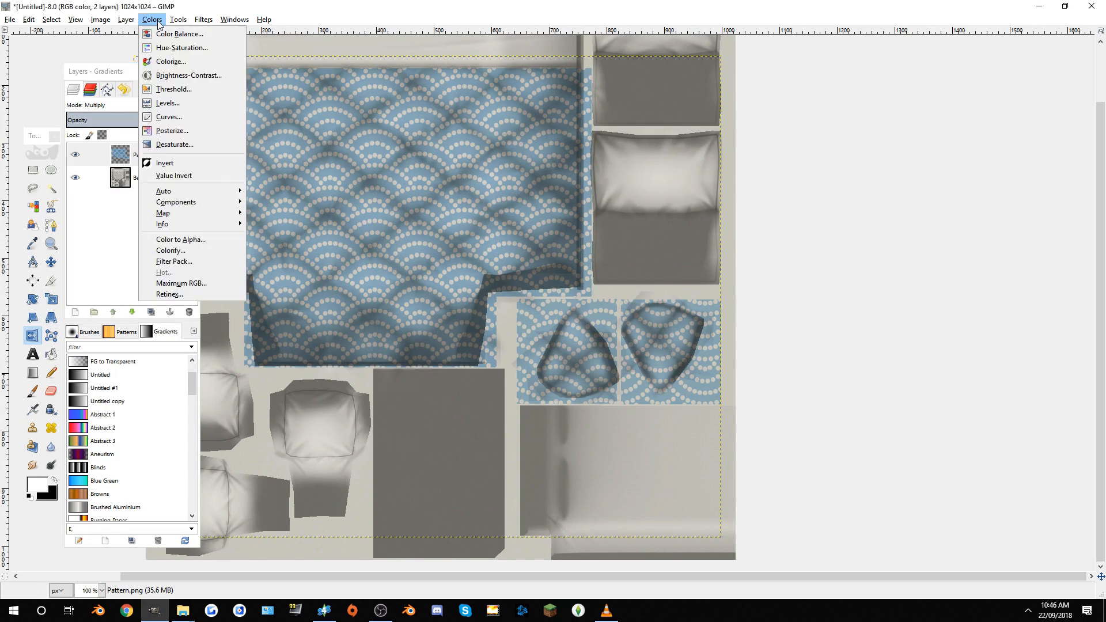
pyautogui.click(172, 48)
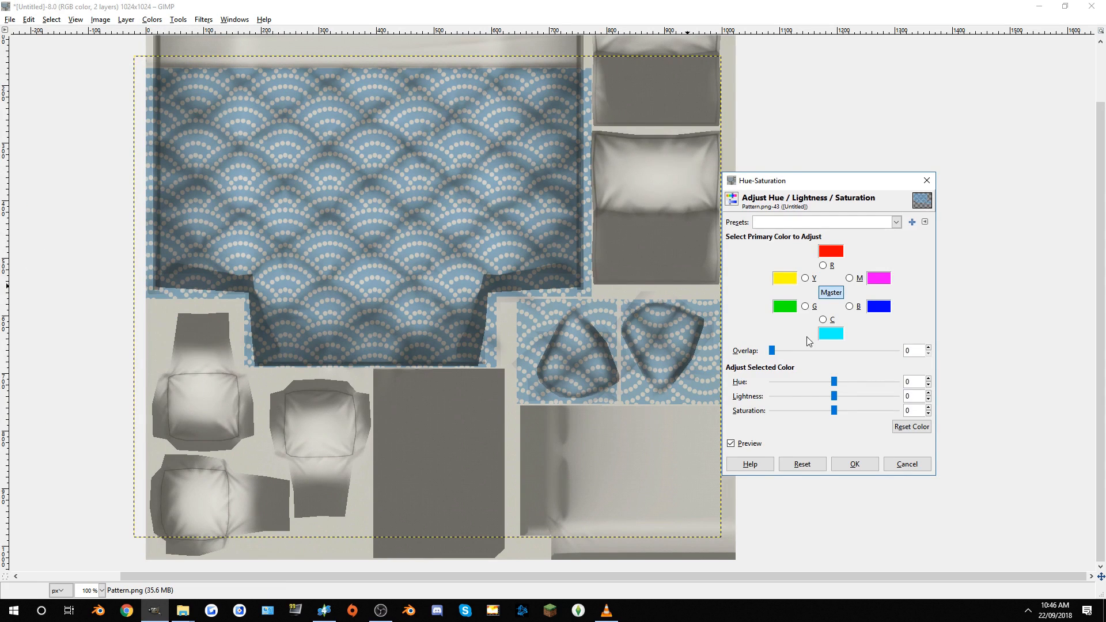
pyautogui.moveTo(835, 383)
pyautogui.mouseDown()
pyautogui.moveTo(878, 383)
pyautogui.moveTo(780, 383)
pyautogui.moveTo(859, 378)
pyautogui.moveTo(838, 381)
pyautogui.mouseUp()
pyautogui.moveTo(839, 380); pyautogui.dragTo(855, 380)
pyautogui.click(855, 464)
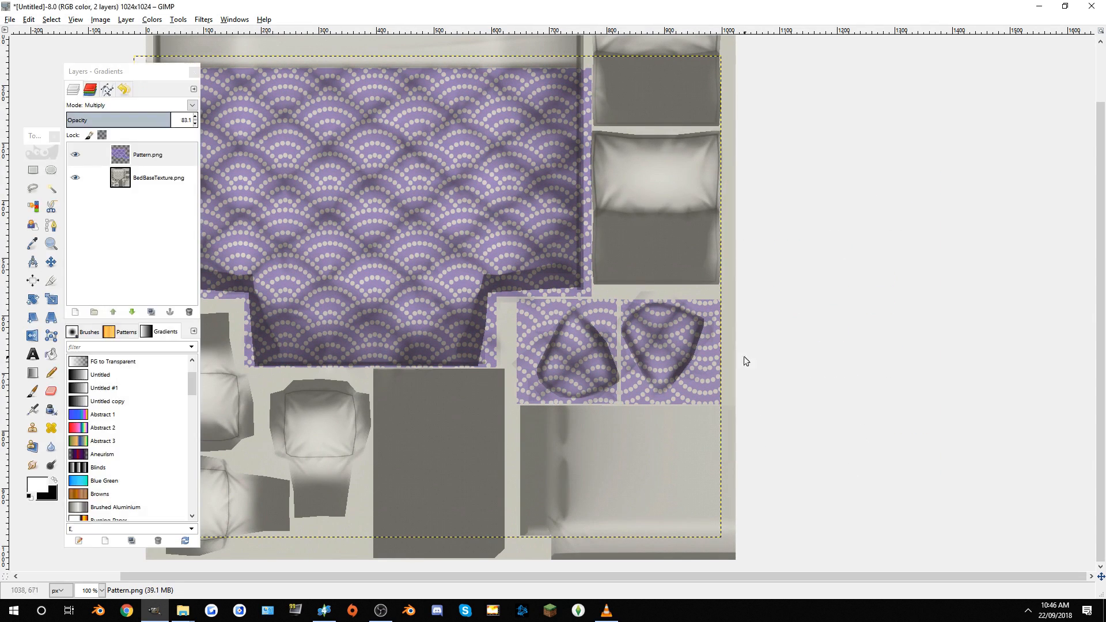
# Step: Export the recolored bed texture as Purple.png in the Mods folder
pyautogui.hotkey('ctrl', 'shift', 'e')
pyautogui.write('Purple')
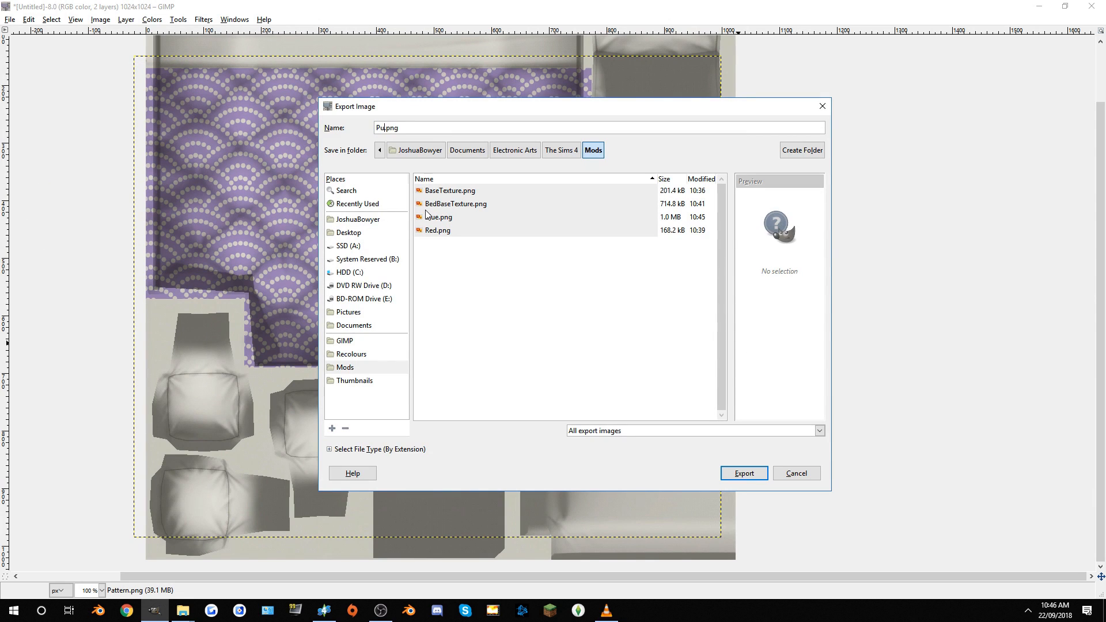
pyautogui.press('Return')
pyautogui.press('Return')
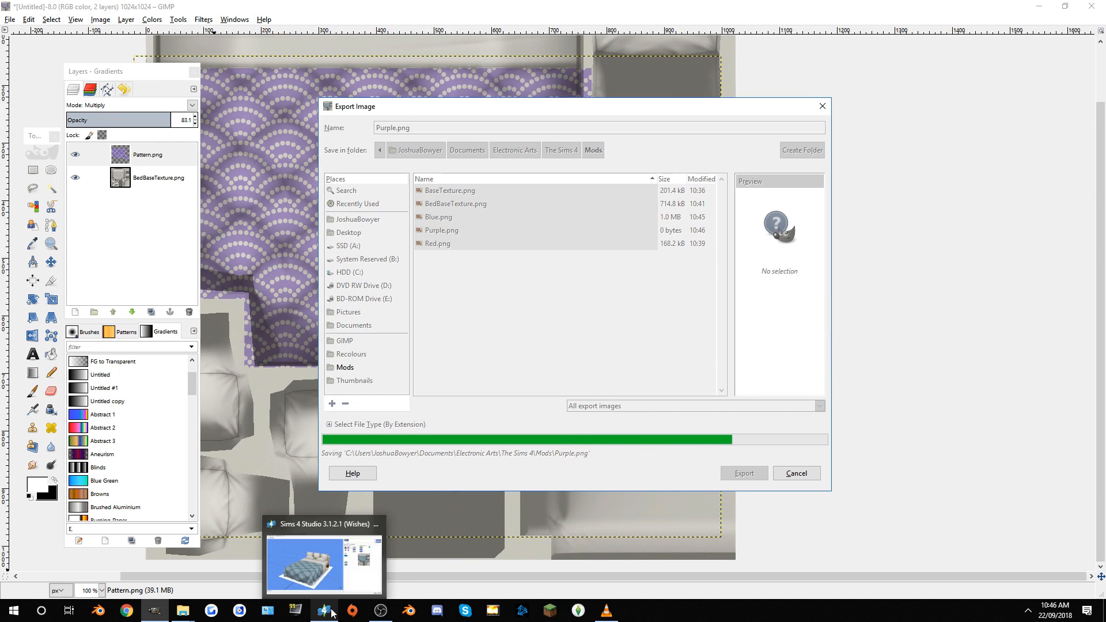
# Step: Shift the Pattern.png layer's hue from purple to green with Hue-Saturation
pyautogui.hotkey('ctrl', 'u')
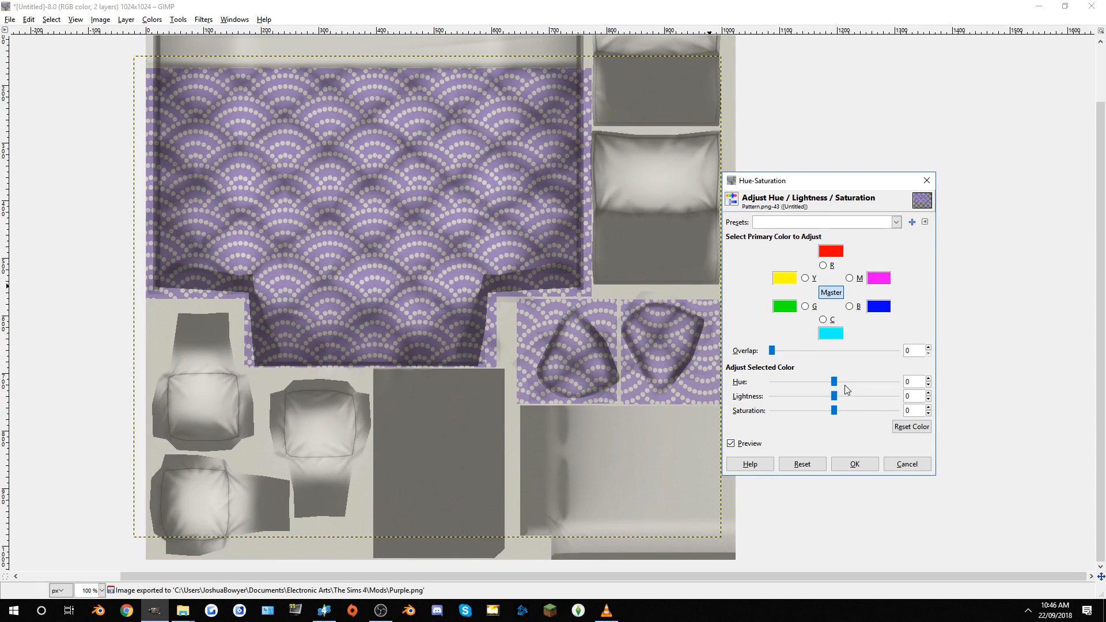
pyautogui.moveTo(835, 381); pyautogui.dragTo(788, 381)
pyautogui.click(855, 464)
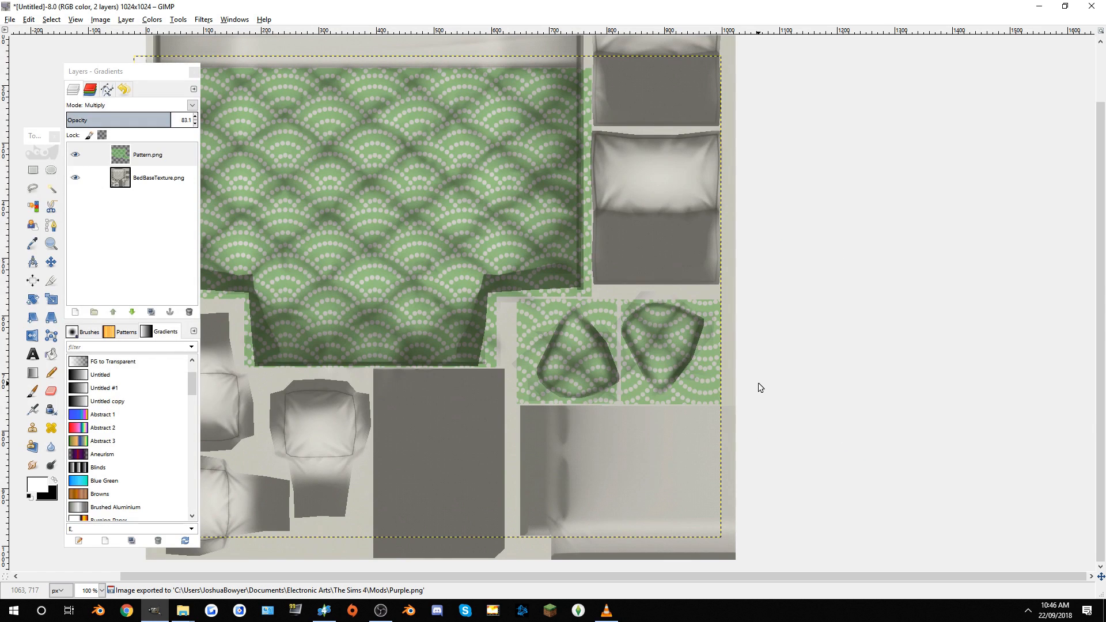
# Step: Export the green version of the bed texture as Green.png in the Mods folder
pyautogui.hotkey('ctrl', 'shift', 'e')
pyautogui.write('G')
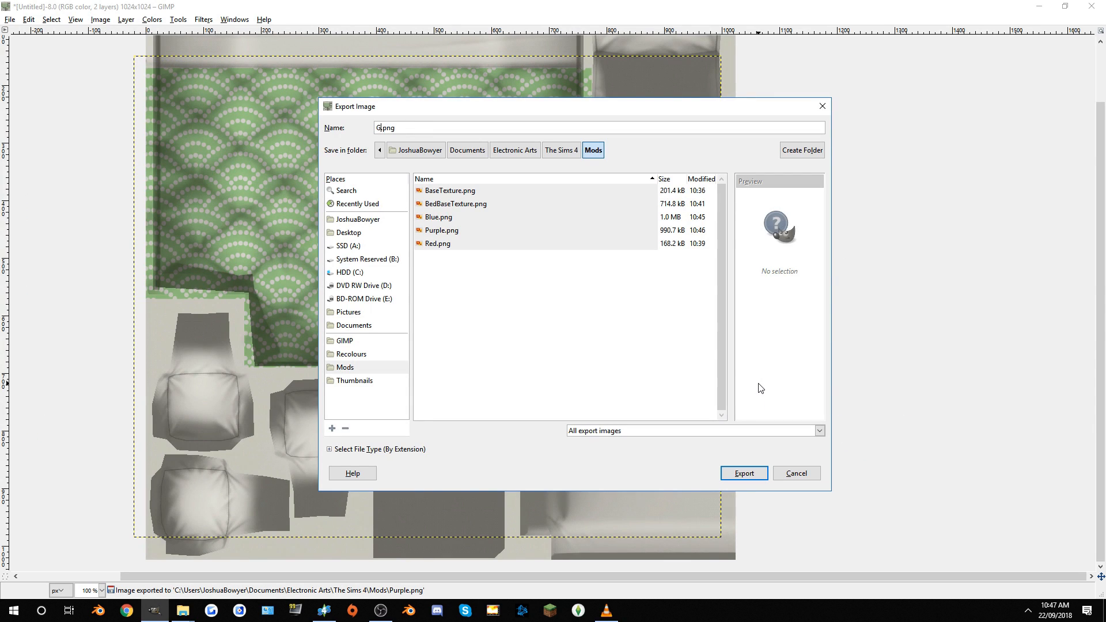
pyautogui.write('reen')
pyautogui.press('Return')
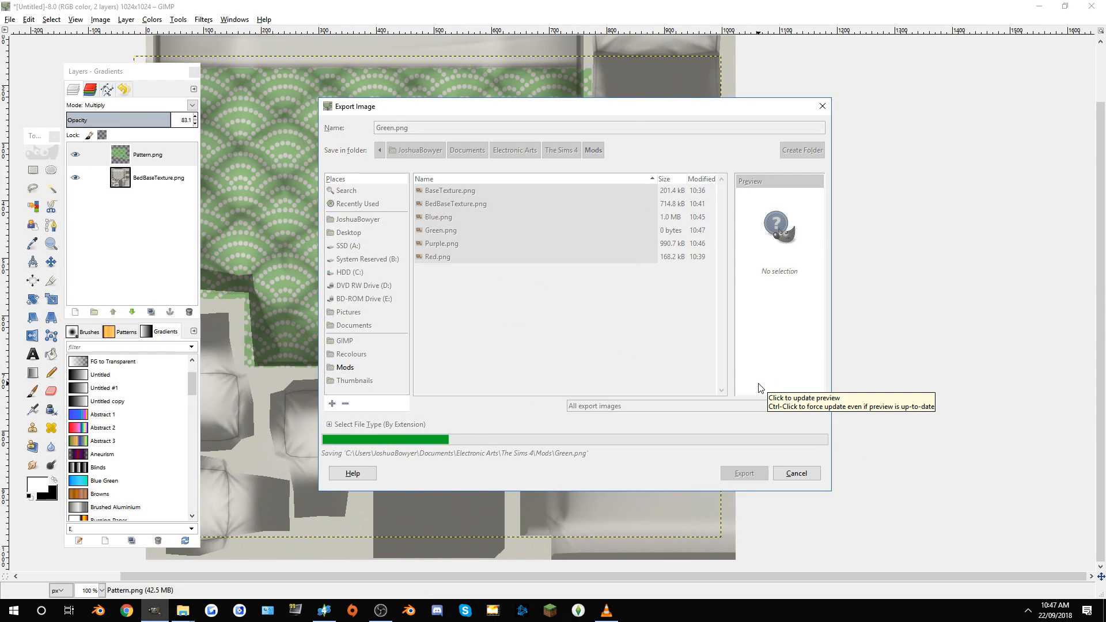
# Step: Switch to Sims 4 Studio and add two more swatches to the bed
pyautogui.click(333, 609)
pyautogui.click(1073, 77)
pyautogui.click(1073, 77)
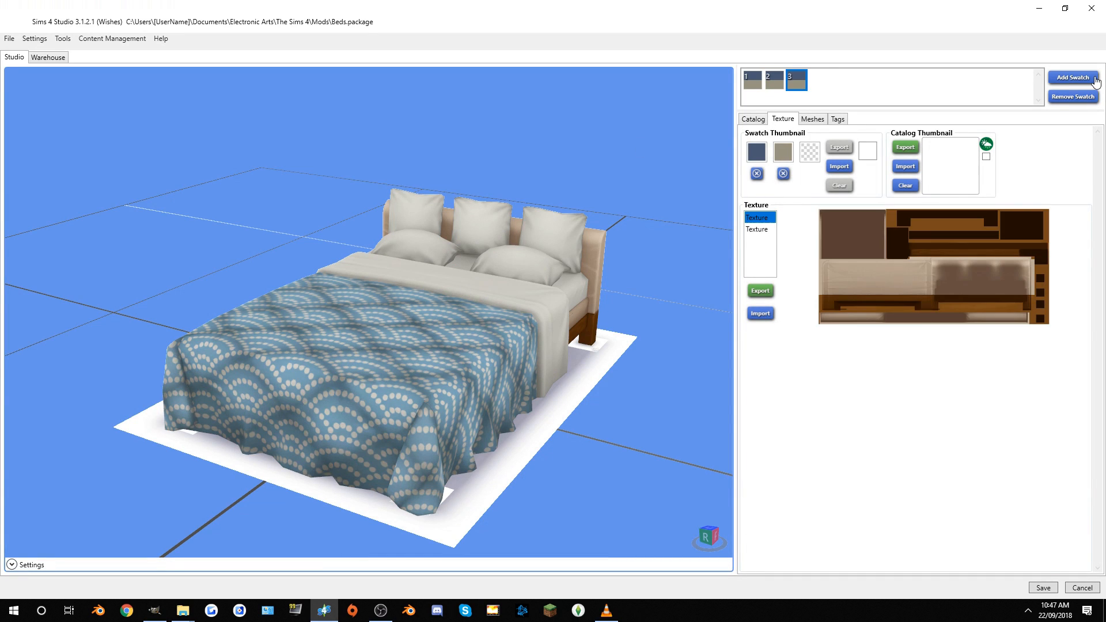
# Step: Import Green.png as the fourth swatch's bedding texture
pyautogui.click(757, 228)
pyautogui.click(760, 314)
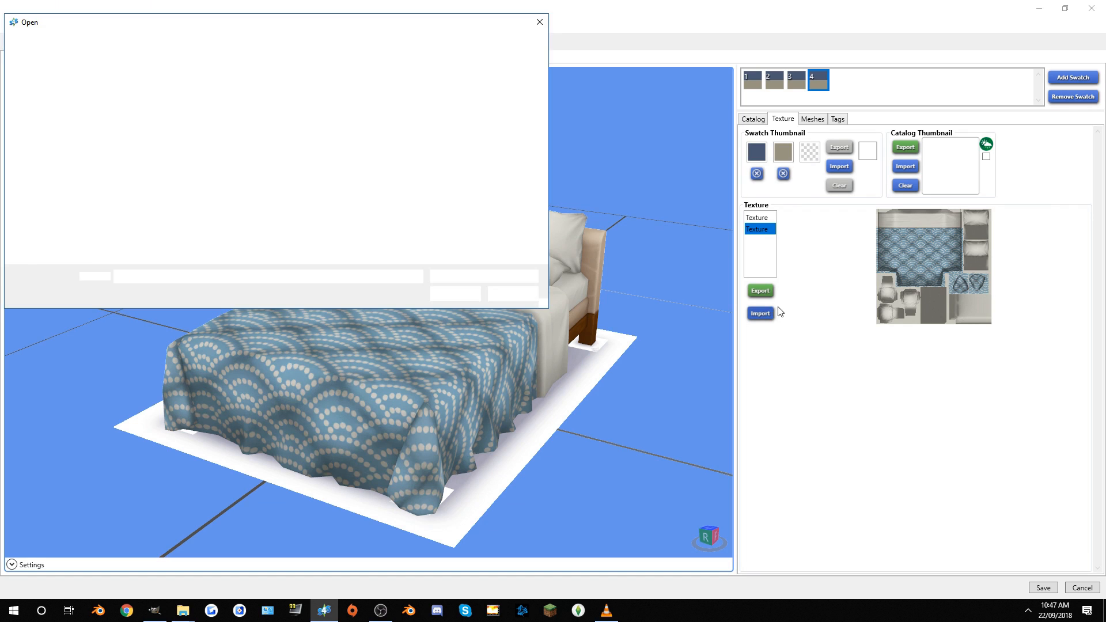
pyautogui.doubleClick(333, 123)
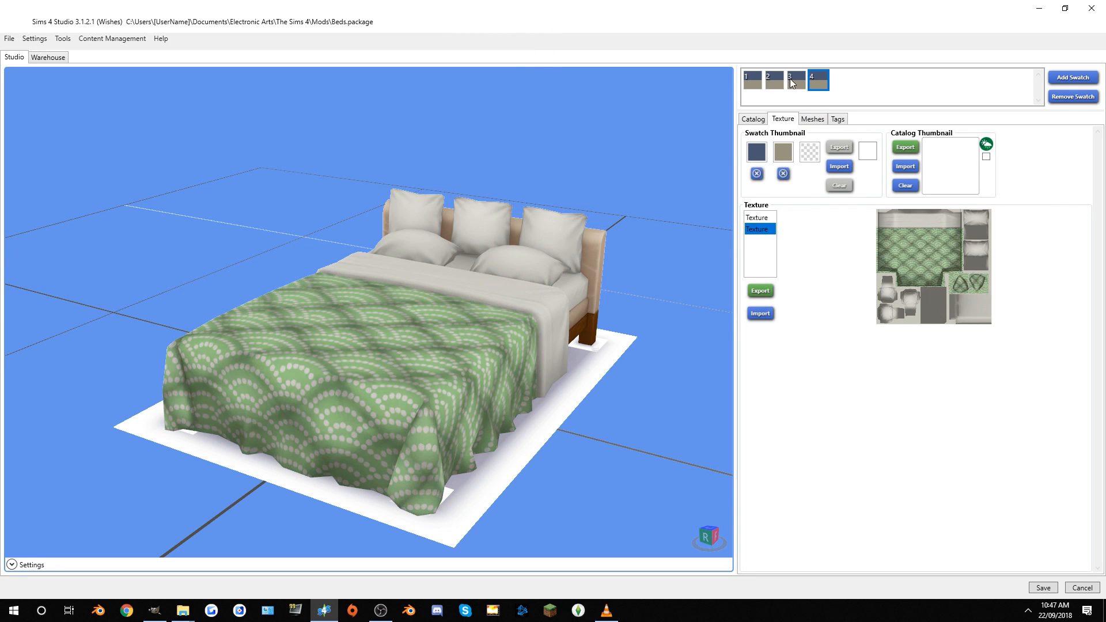
# Step: Import the purple wave-pattern texture as the third swatch's bedding texture
pyautogui.click(795, 81)
pyautogui.click(754, 229)
pyautogui.click(760, 313)
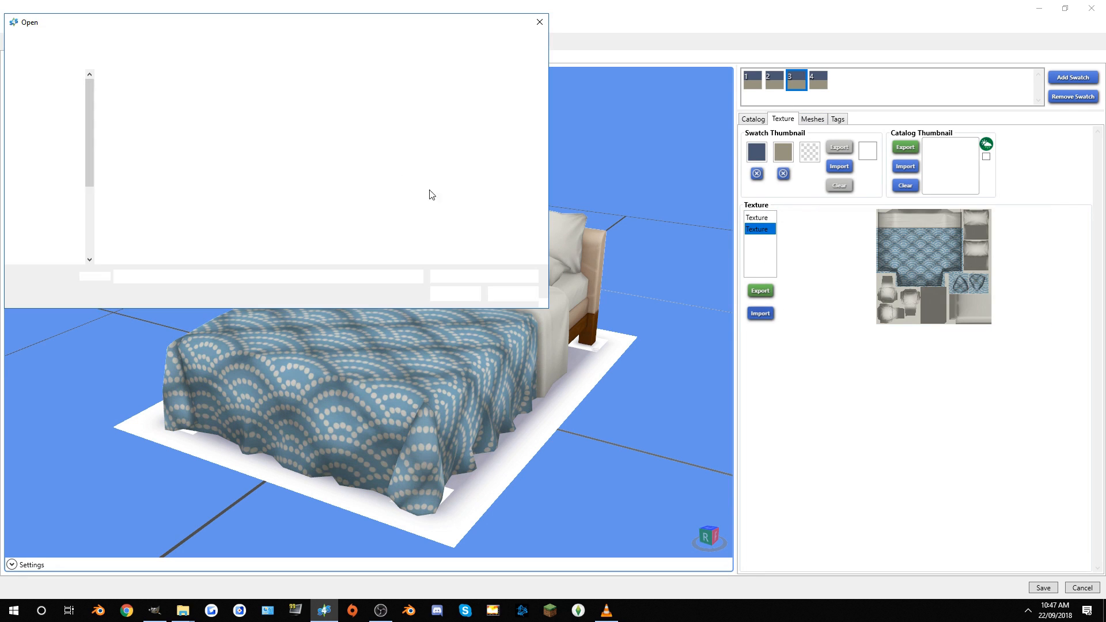
pyautogui.doubleClick(371, 105)
pyautogui.moveTo(452, 274); pyautogui.dragTo(608, 361)
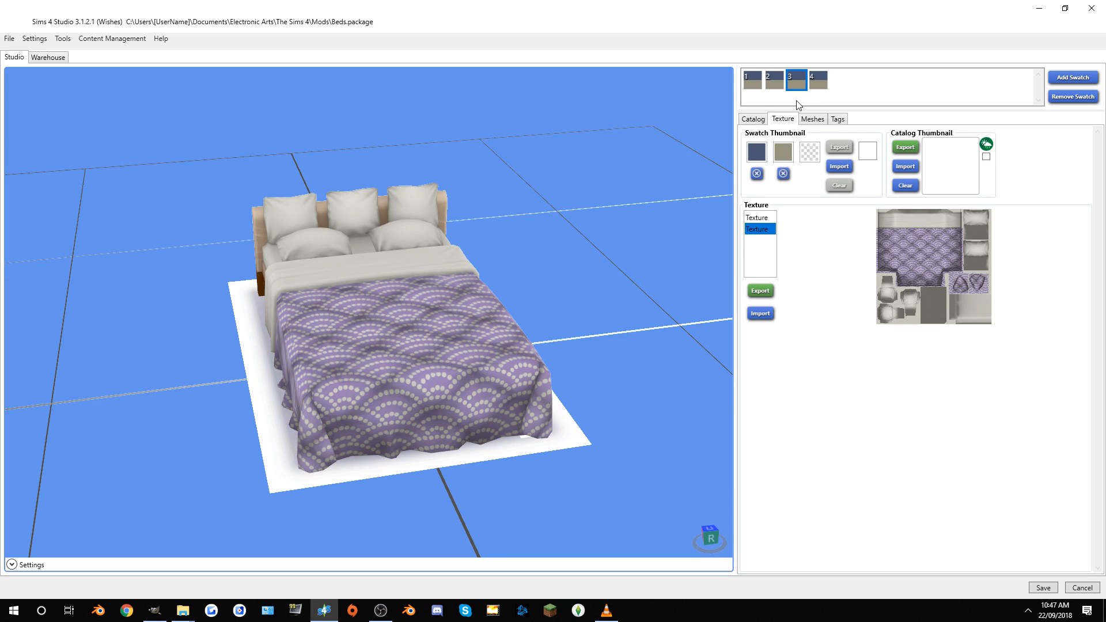
# Step: Compare the bedding of all four swatches on the bed model
pyautogui.click(771, 86)
pyautogui.click(756, 90)
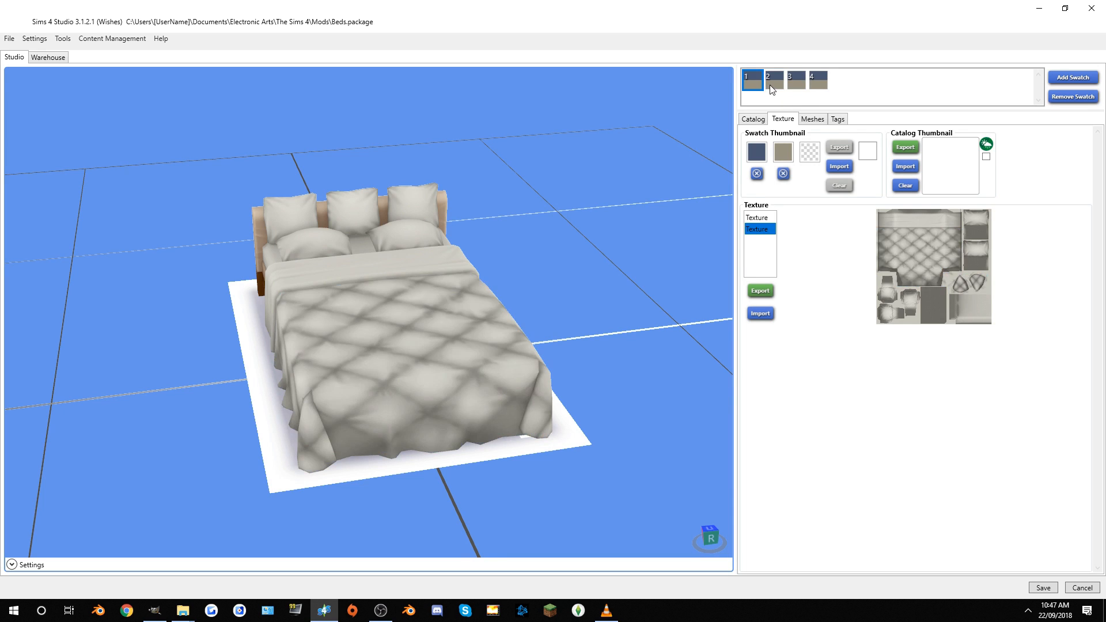
pyautogui.click(773, 87)
pyautogui.click(824, 83)
pyautogui.click(791, 80)
pyautogui.click(769, 84)
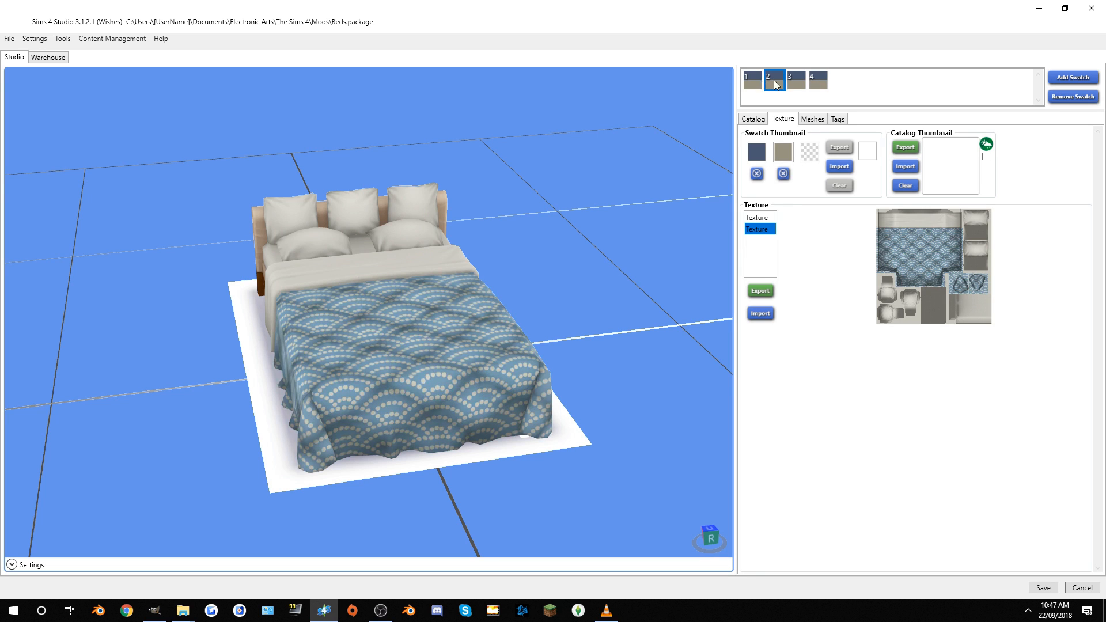
pyautogui.click(754, 80)
pyautogui.click(767, 77)
# Step: Clear the second thumbnail color from all four swatches so each keeps a single color
pyautogui.click(753, 76)
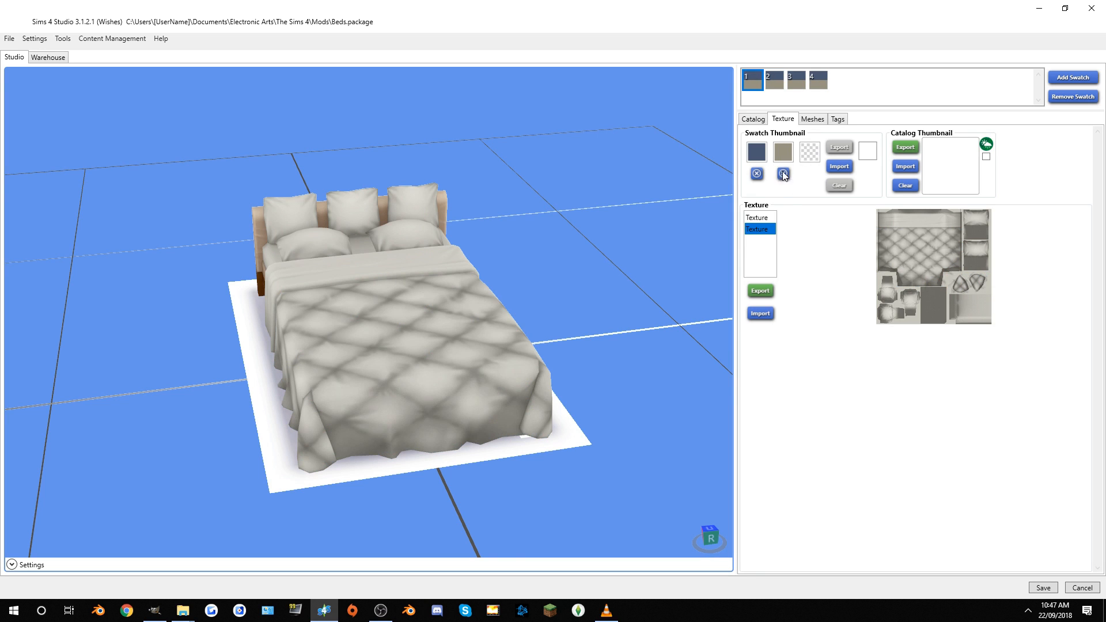
pyautogui.click(771, 90)
pyautogui.click(797, 85)
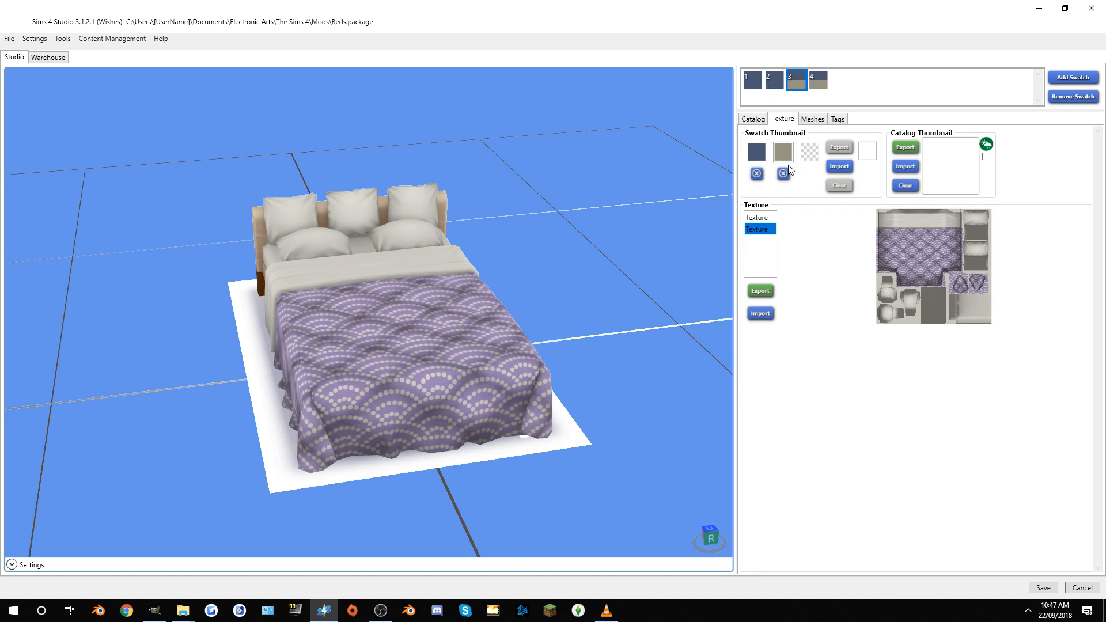
pyautogui.click(815, 87)
pyautogui.click(782, 176)
pyautogui.click(797, 85)
pyautogui.click(783, 174)
# Step: Set the first swatch's thumbnail color to white and the second swatch's to a muted teal
pyautogui.click(760, 86)
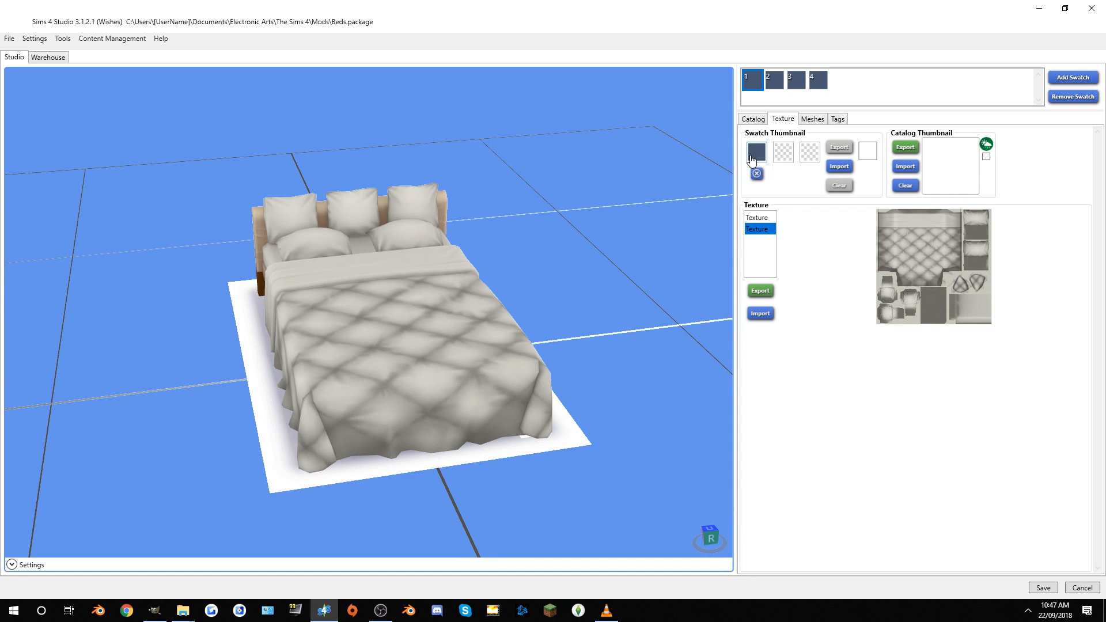
pyautogui.click(756, 152)
pyautogui.click(774, 81)
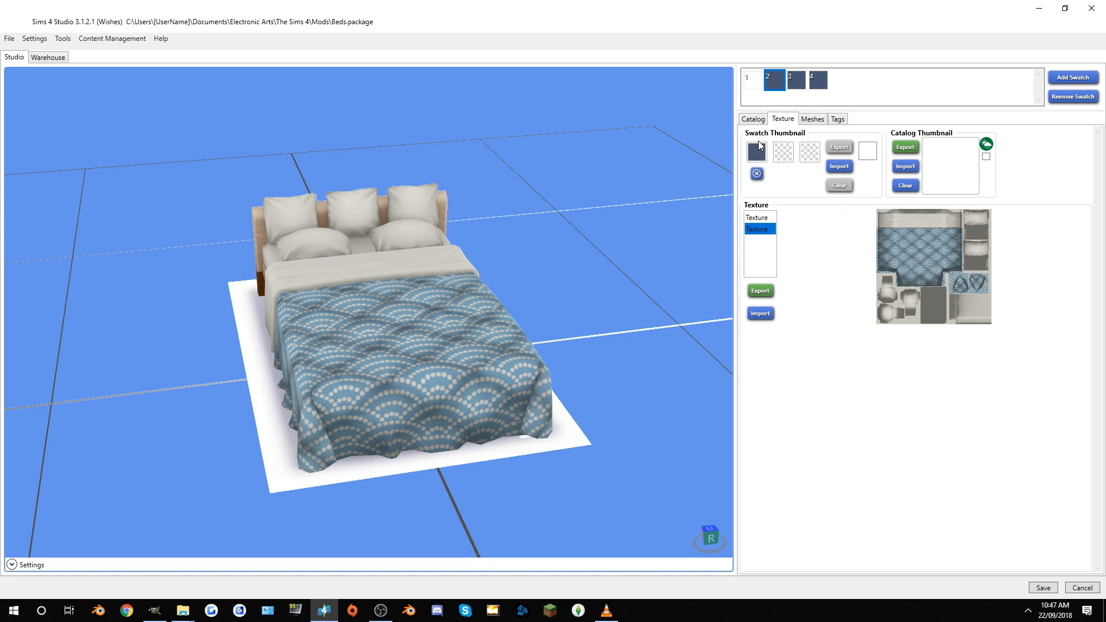
pyautogui.click(758, 148)
pyautogui.click(825, 319)
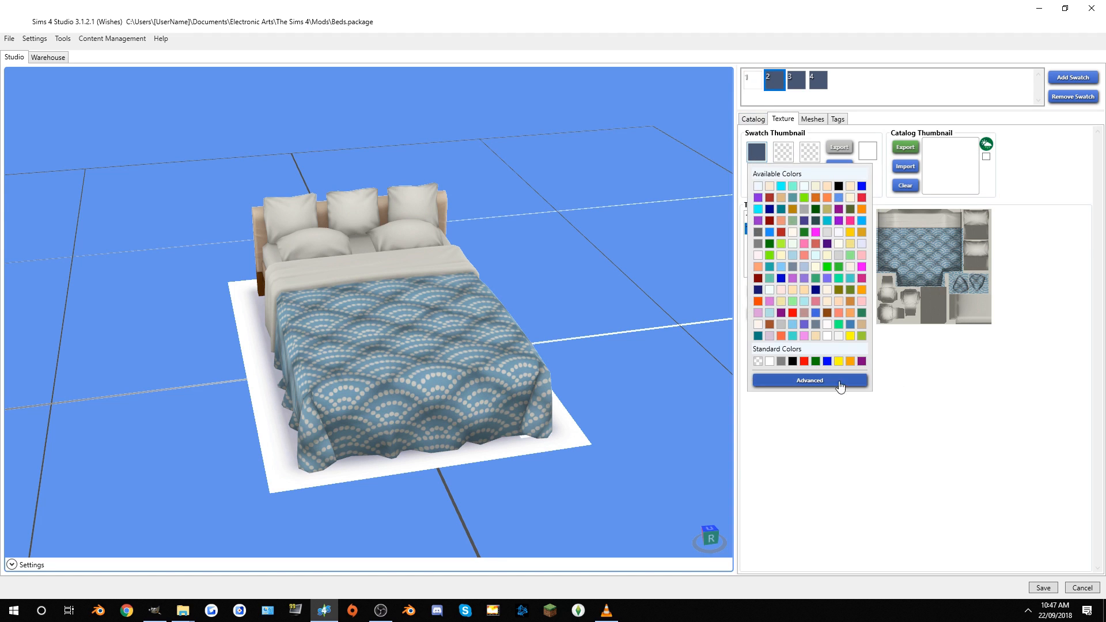
pyautogui.click(793, 314)
pyautogui.click(757, 152)
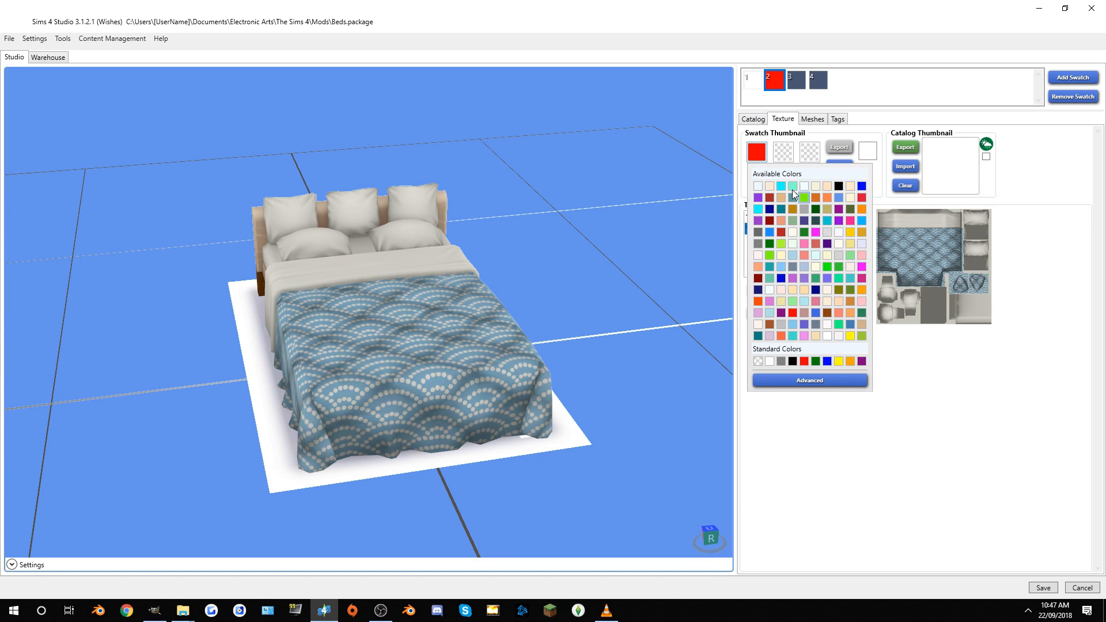
pyautogui.click(793, 189)
pyautogui.click(757, 152)
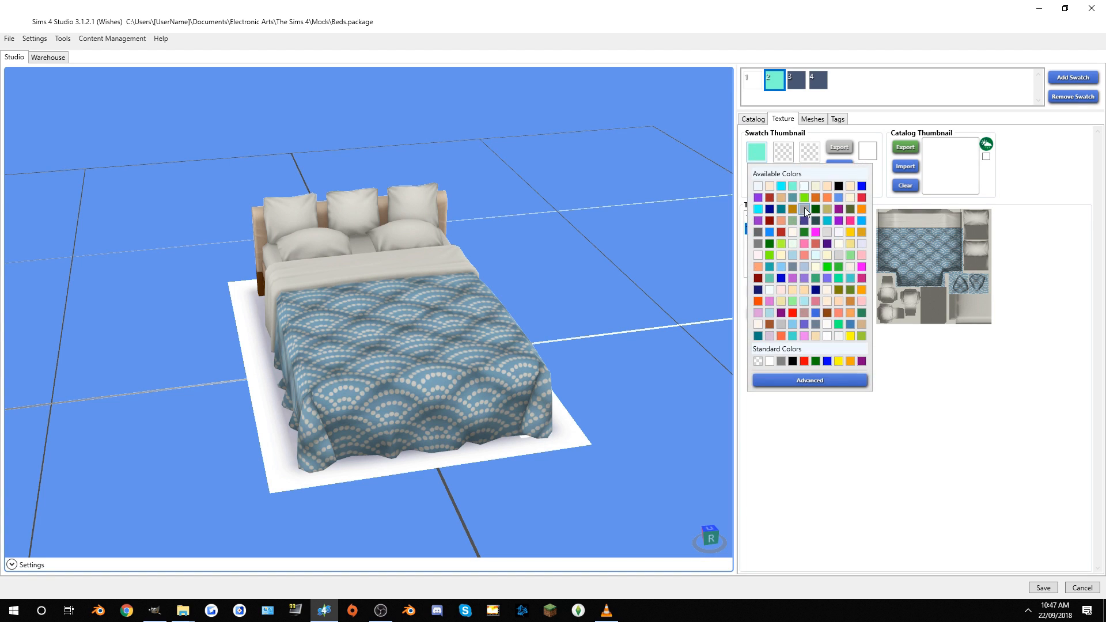
pyautogui.click(792, 209)
pyautogui.click(757, 151)
pyautogui.click(793, 198)
# Step: Set the third swatch's thumbnail color to purple
pyautogui.click(797, 87)
pyautogui.click(756, 154)
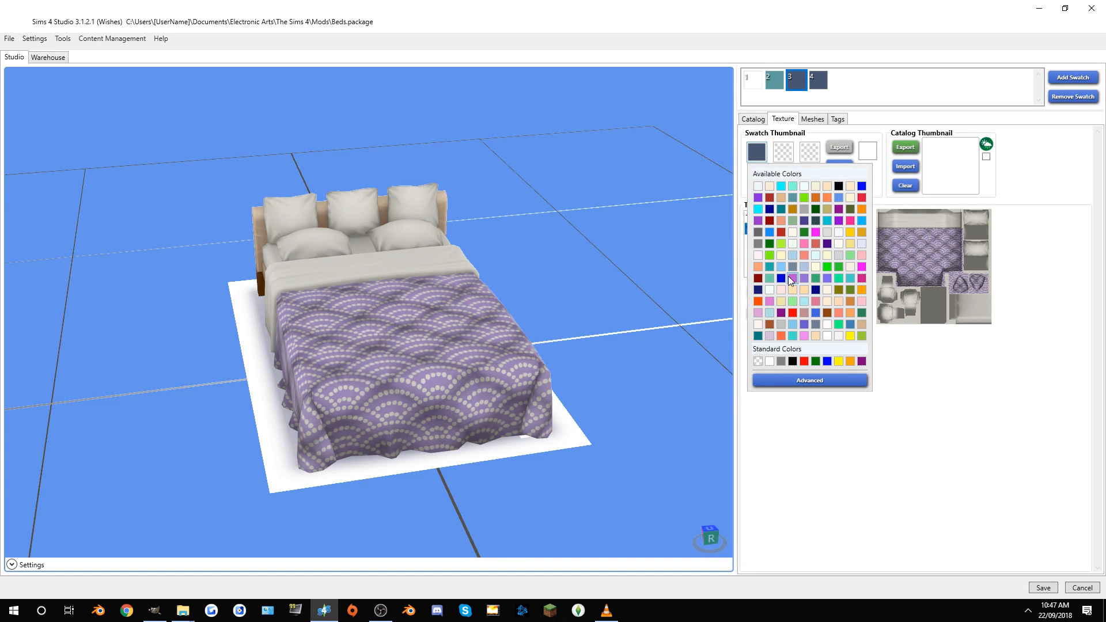
pyautogui.click(827, 281)
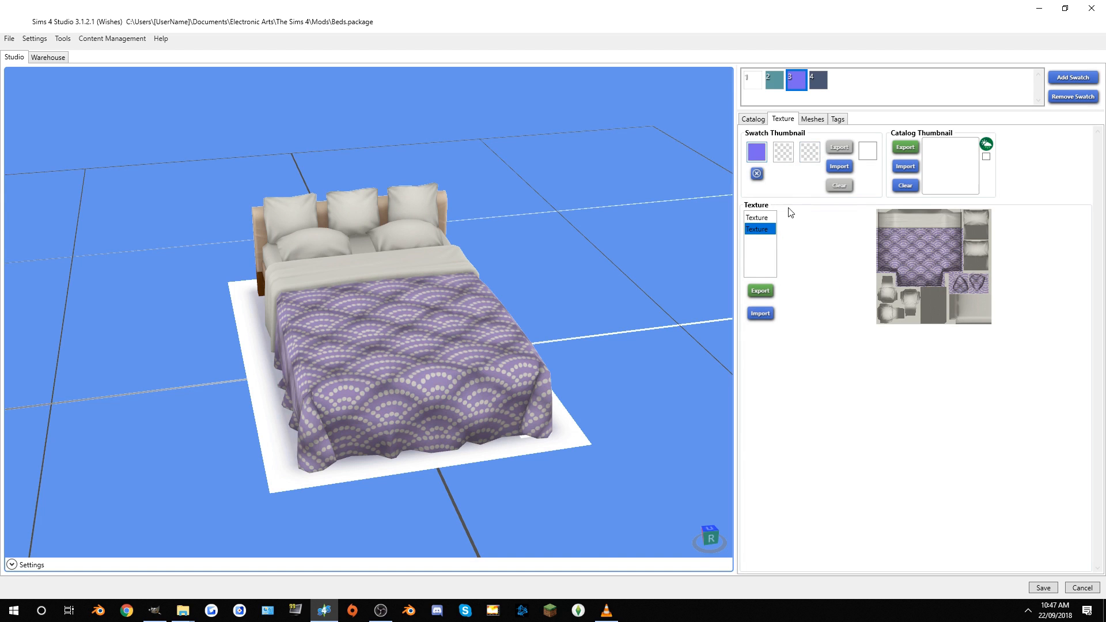
# Step: Set the fourth swatch's thumbnail color to bright green
pyautogui.click(818, 80)
pyautogui.click(757, 152)
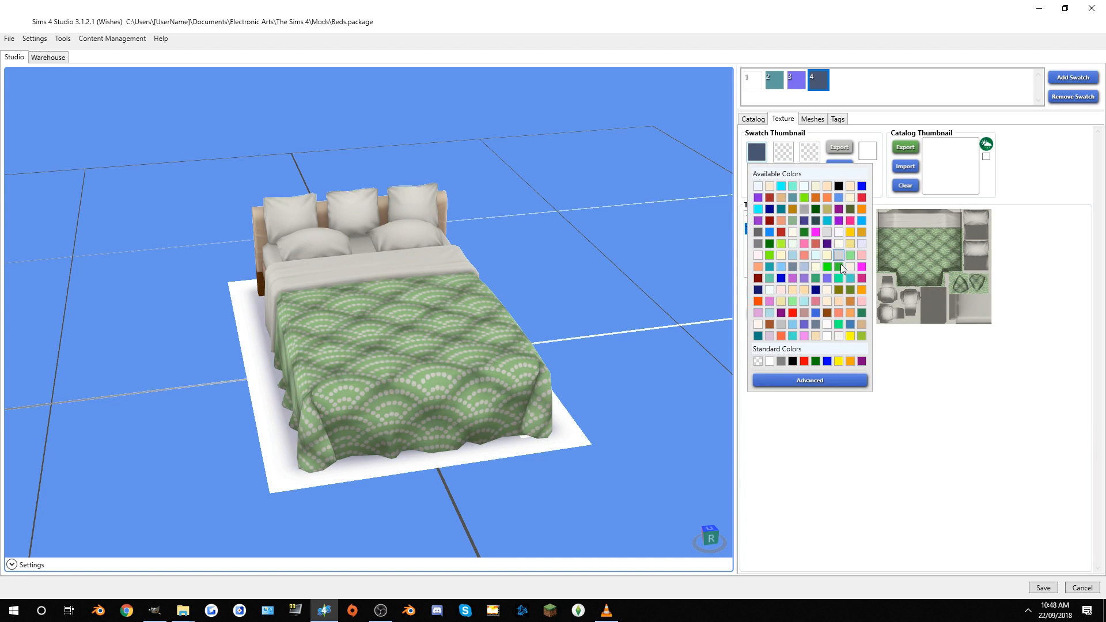
pyautogui.click(781, 243)
pyautogui.click(757, 153)
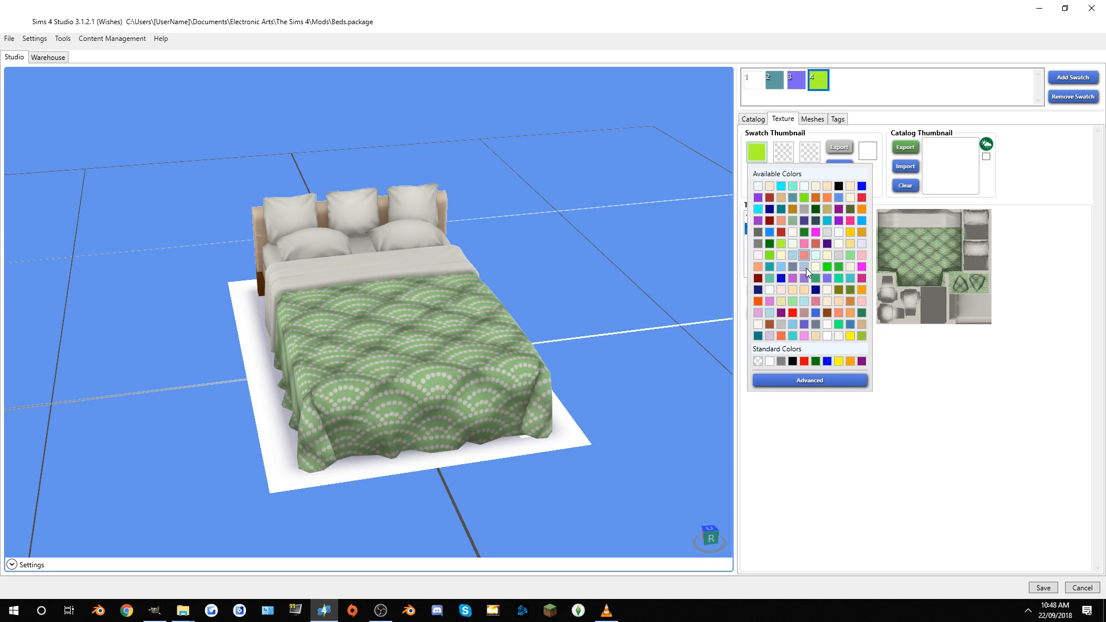
pyautogui.click(769, 255)
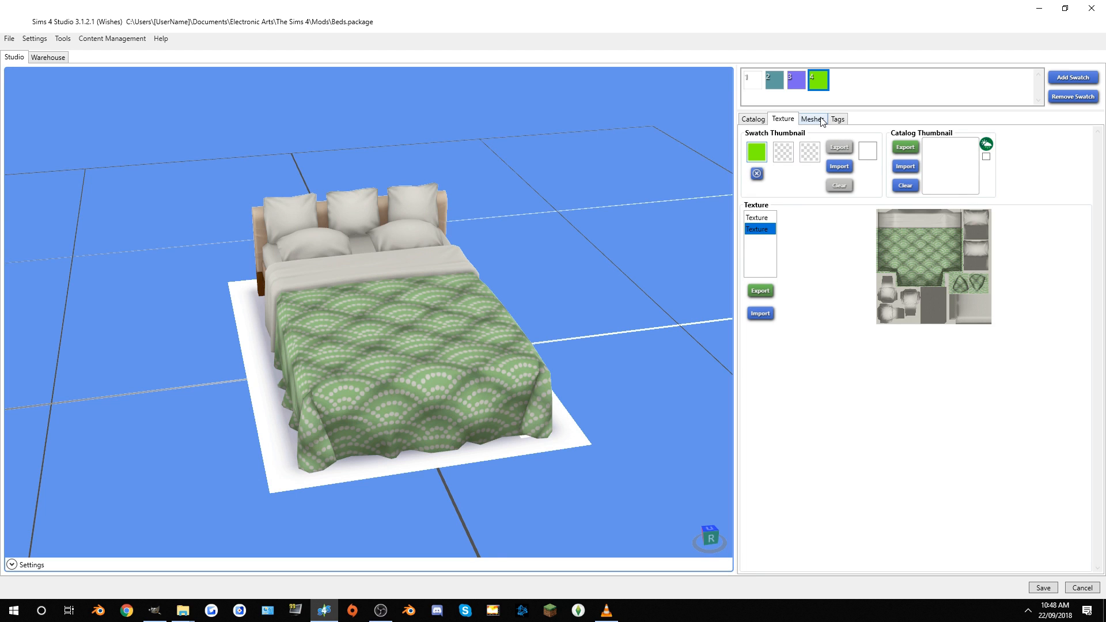
# Step: Replace the Blue color tag with Green on the fourth swatch and remove Blue from the third swatch
pyautogui.click(844, 122)
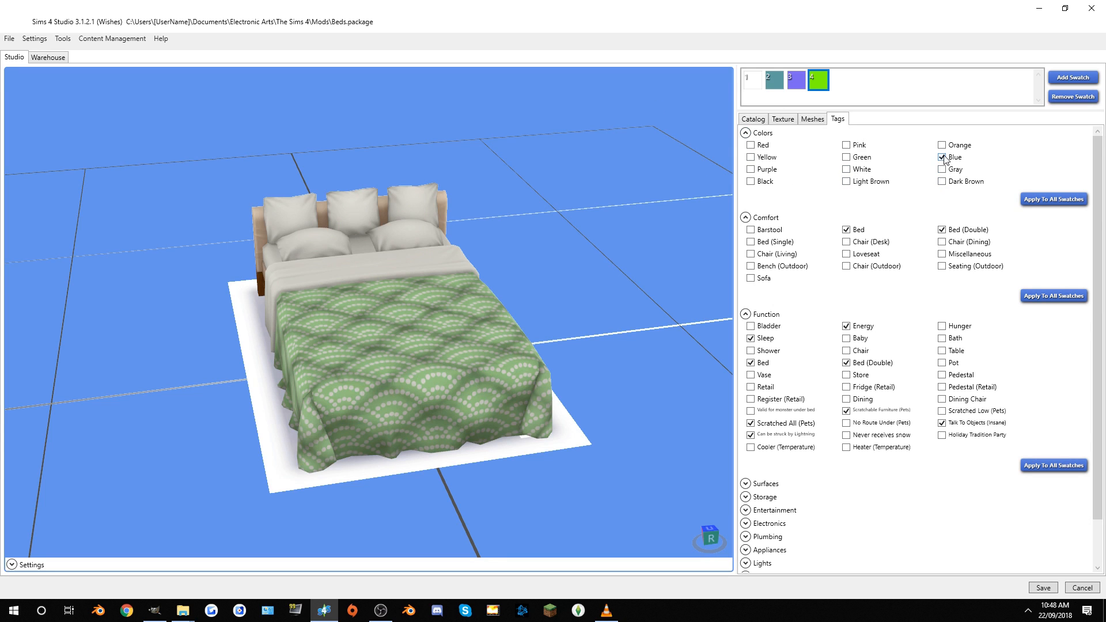
pyautogui.click(860, 162)
pyautogui.click(800, 86)
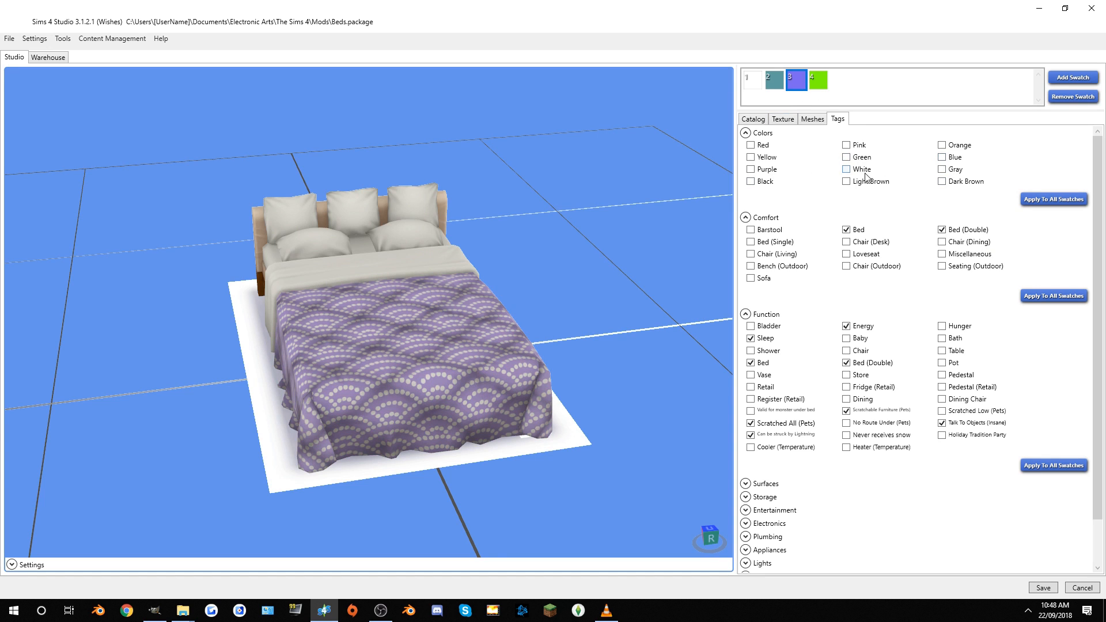
# Step: Replace the first swatch's Blue color tag with White and save the package
pyautogui.click(776, 86)
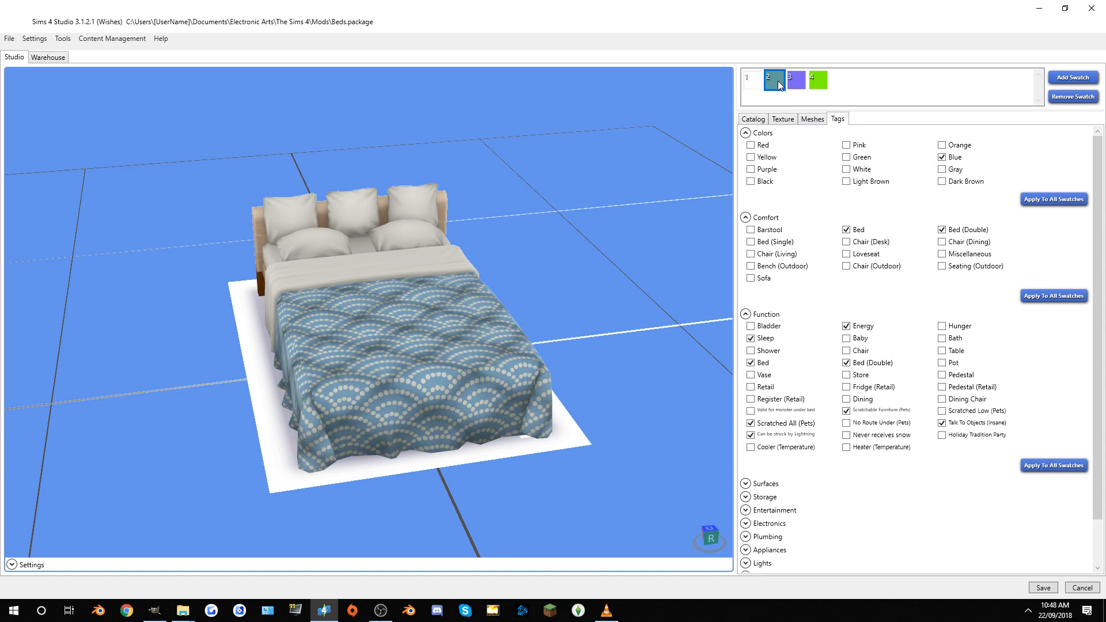
pyautogui.click(758, 86)
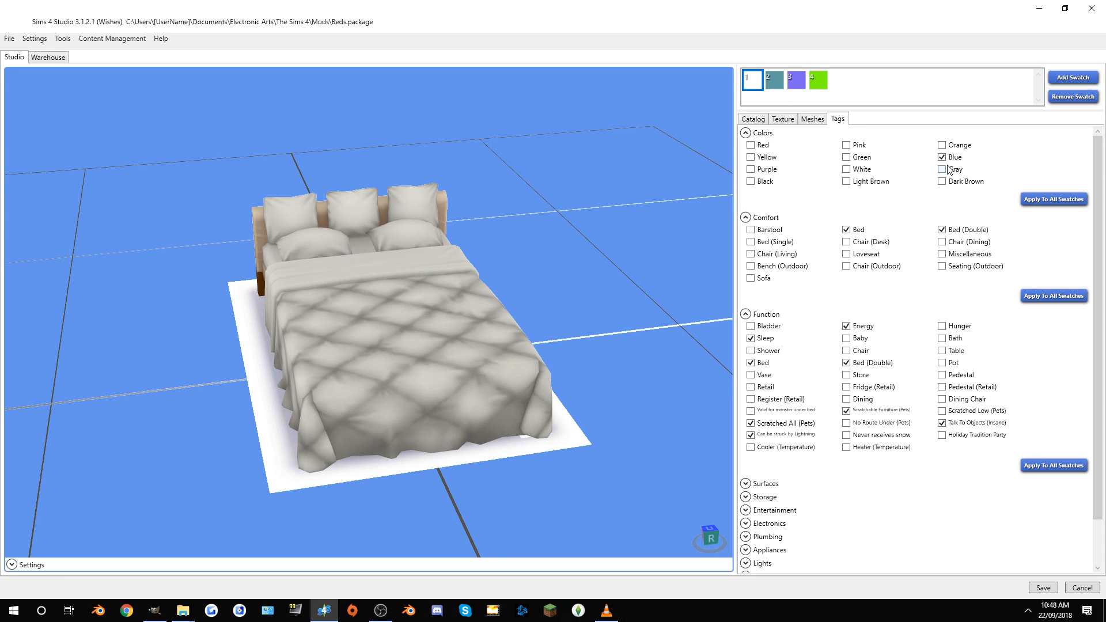
pyautogui.click(861, 172)
pyautogui.click(1055, 592)
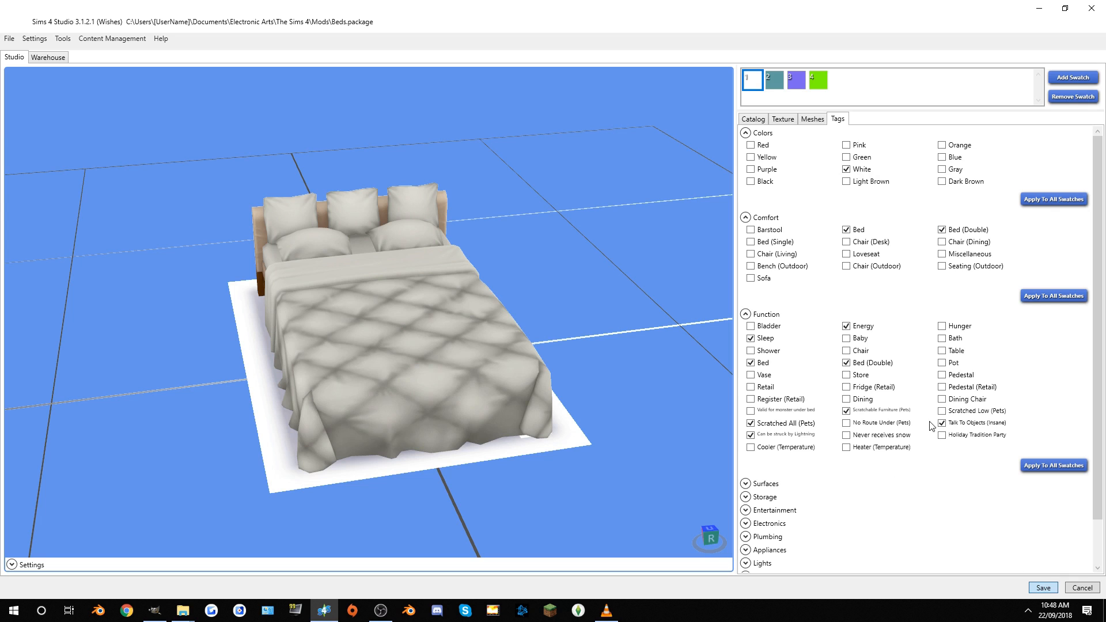
pyautogui.click(588, 341)
# Step: Rename the bed's catalog entry to "Crosshatch Delight - Recoloured" and return to the texture settings
pyautogui.click(751, 119)
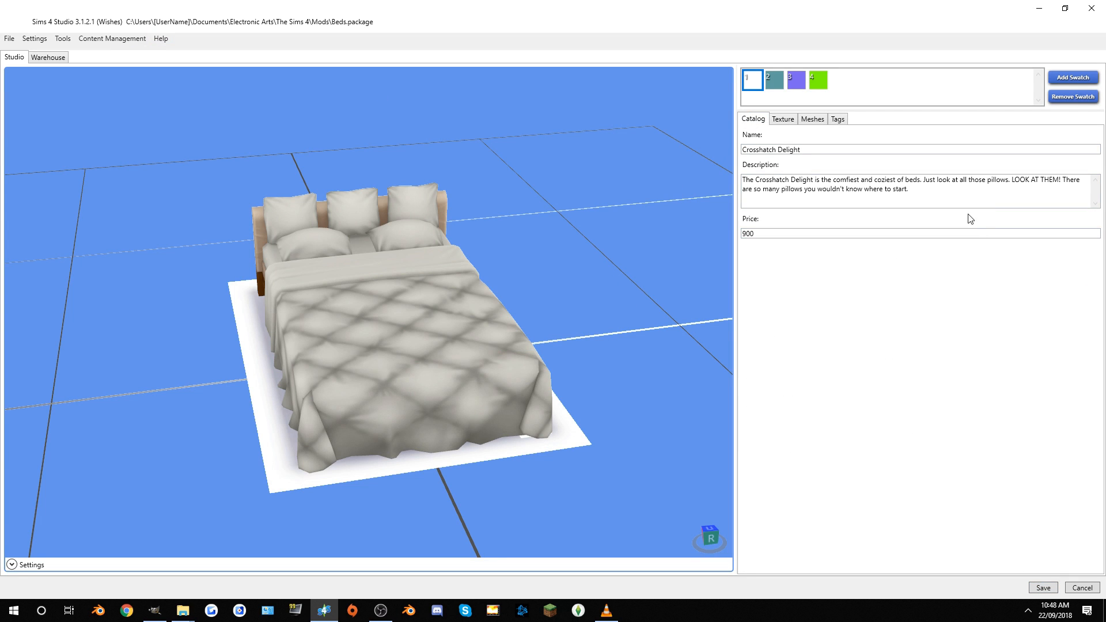
pyautogui.click(818, 150)
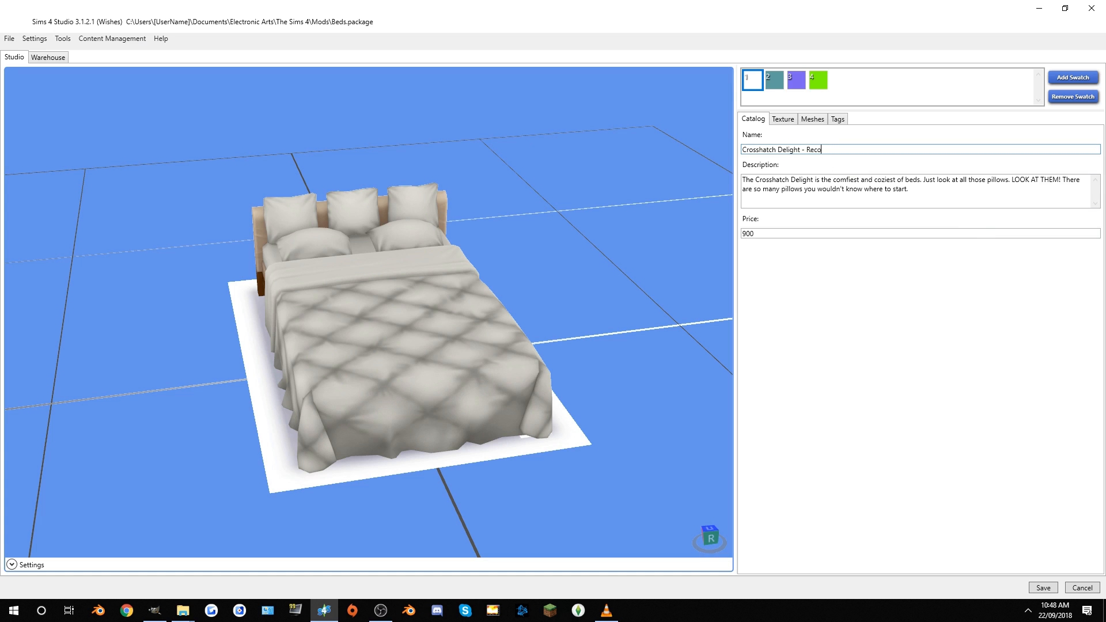
pyautogui.click(942, 196)
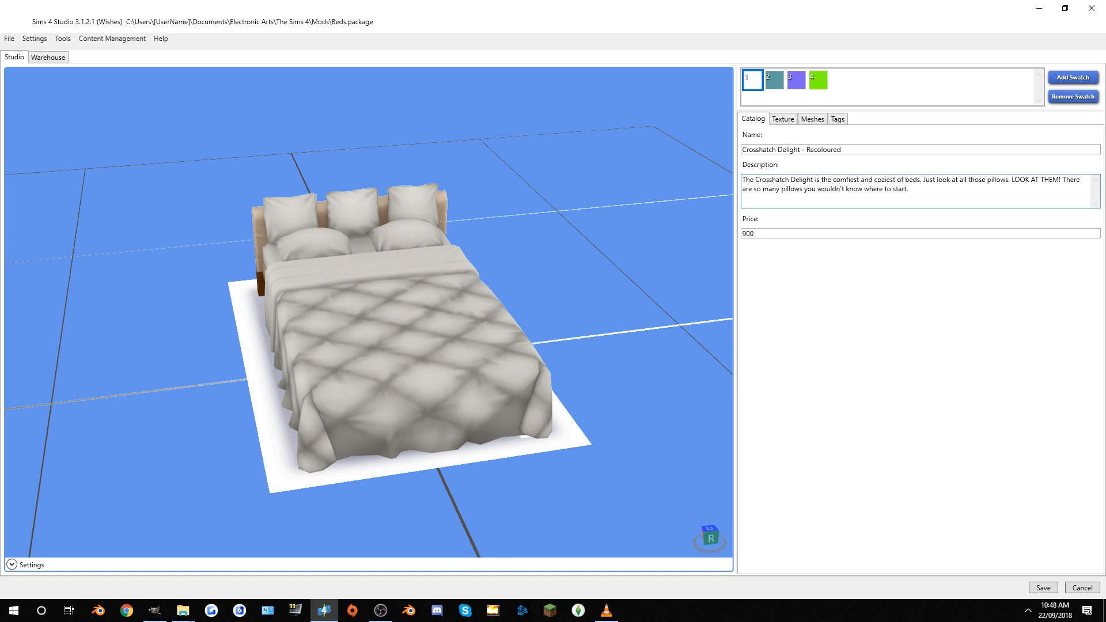
pyautogui.click(805, 233)
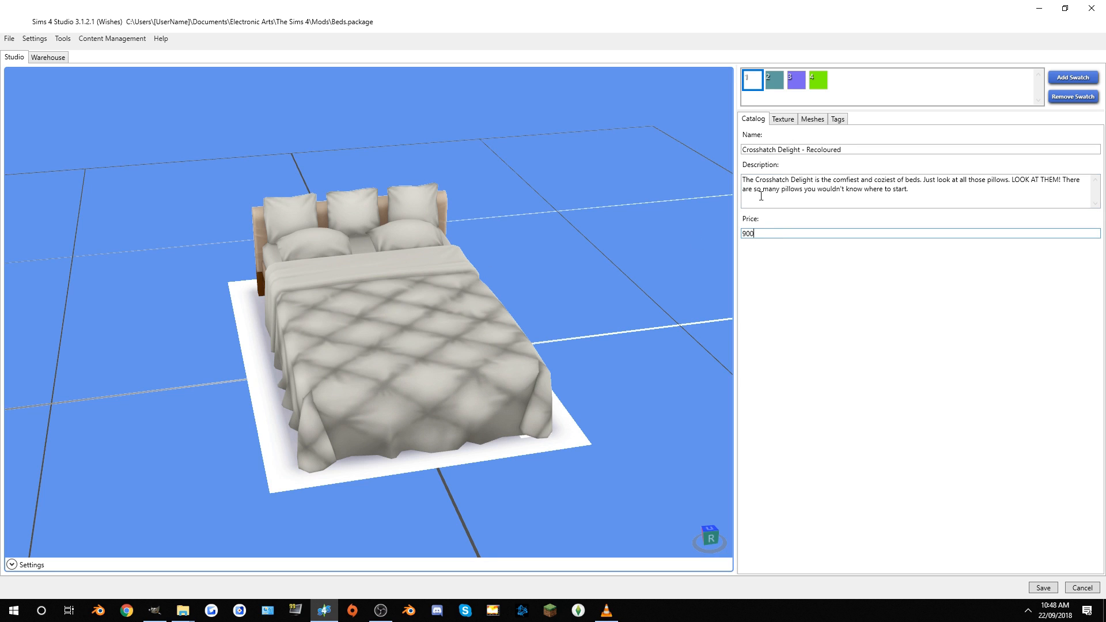
pyautogui.click(787, 119)
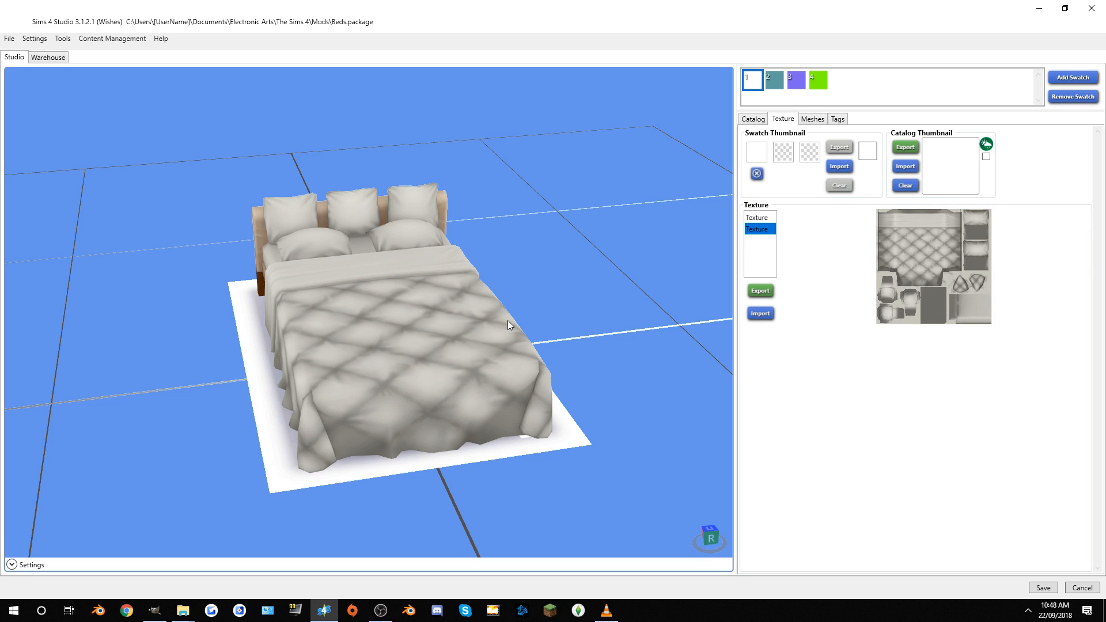